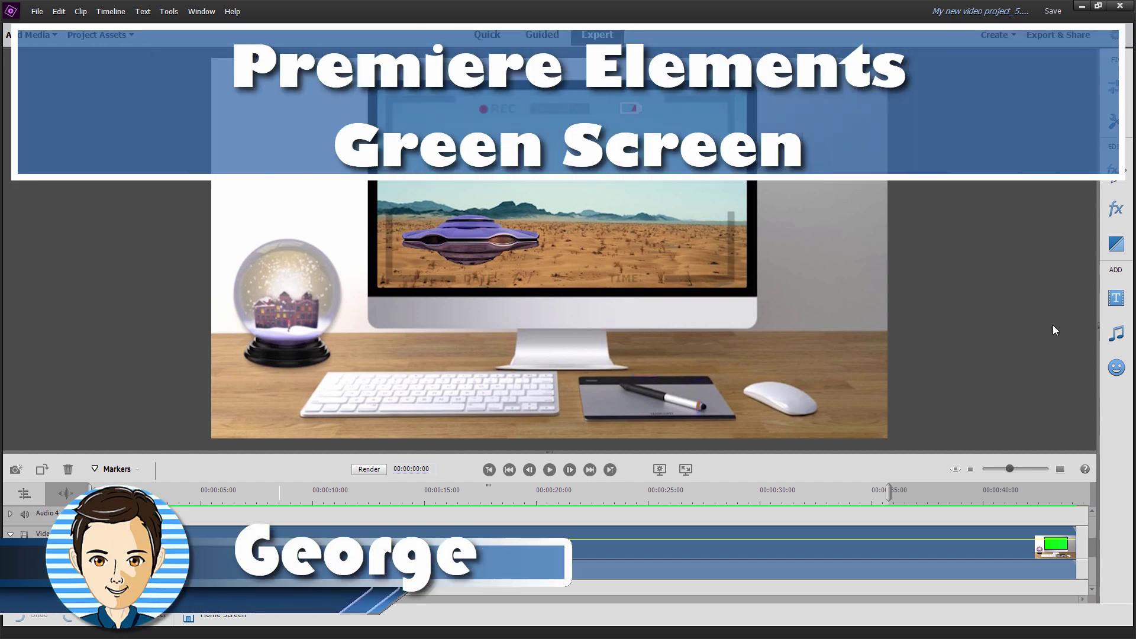
Play back the finished green screen composite on the timeline, stop at its preview, and minimize the editor.
left_click(549, 471)
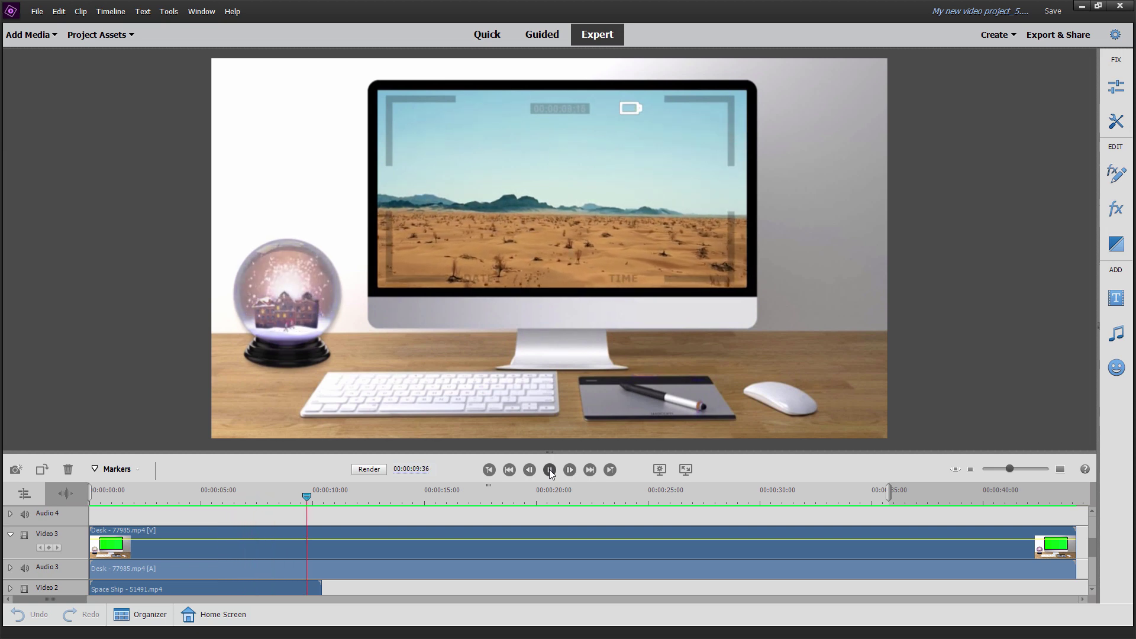
left_click(550, 470)
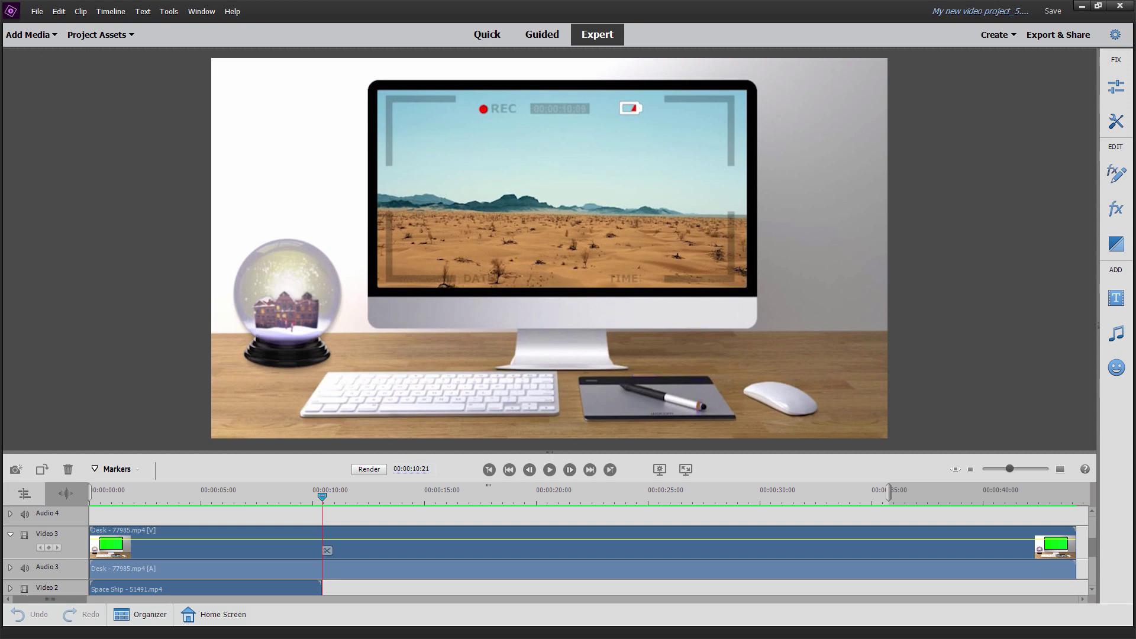
left_click(1081, 6)
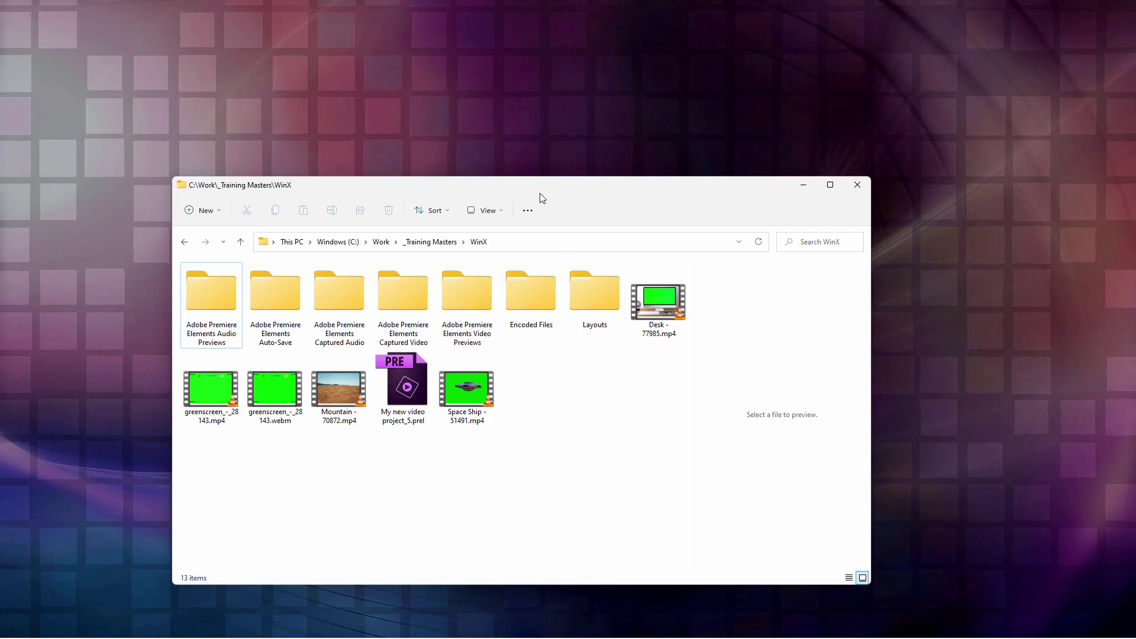
Examine the project file and the generated subfolders in the WinX working folder.
left_click_drag(542, 198, 599, 190)
left_click(457, 390)
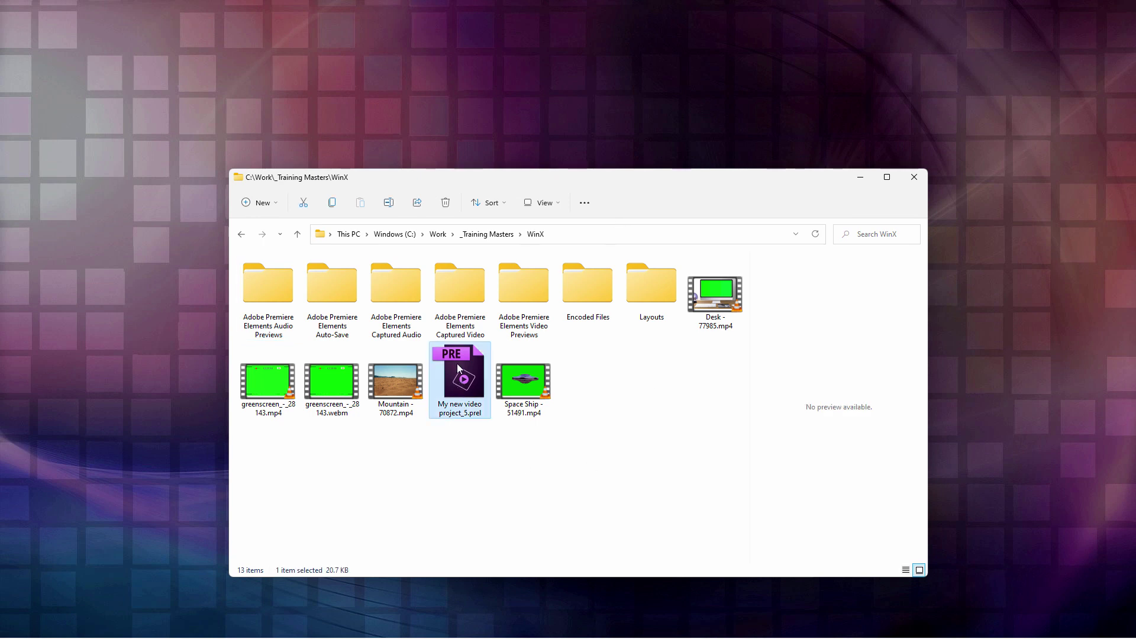
left_click_drag(662, 334, 272, 281)
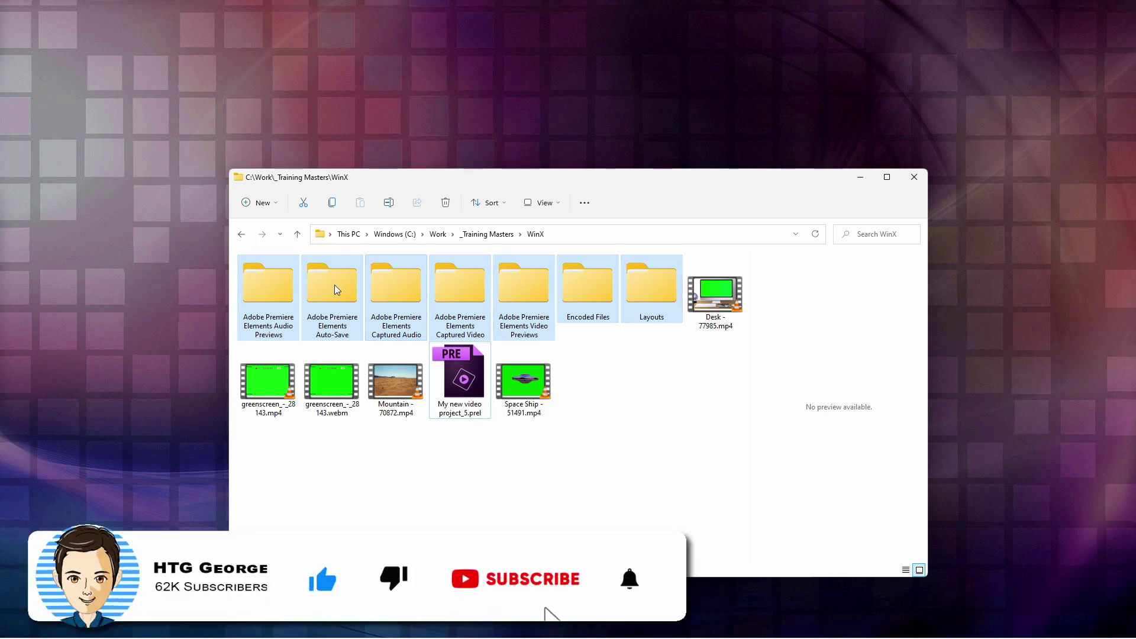
left_click(587, 459)
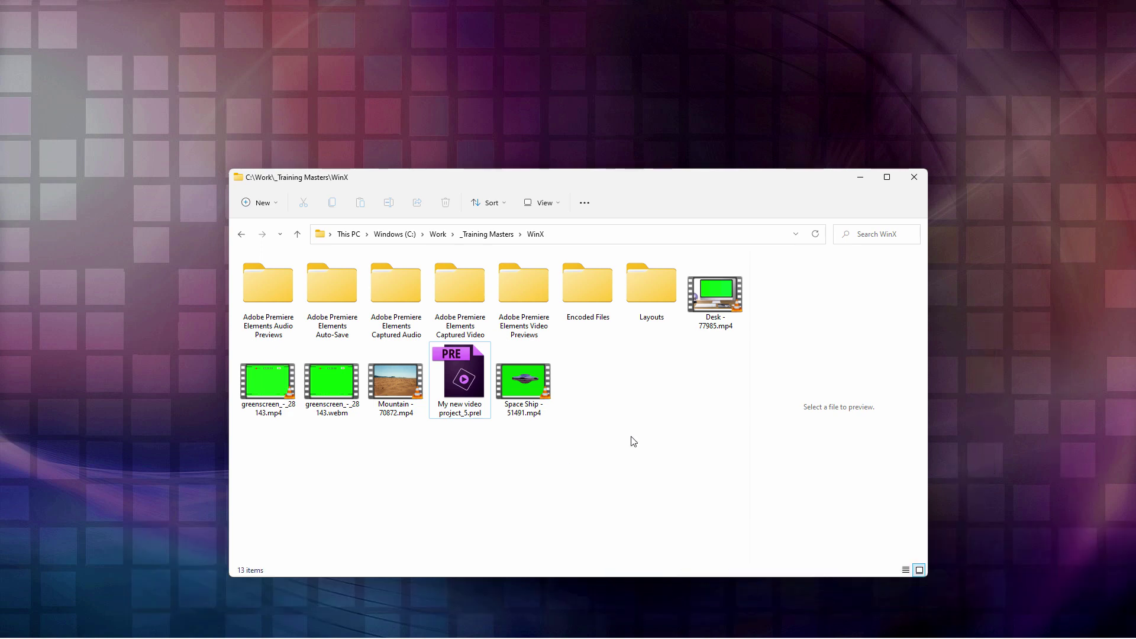
Preview the Desk, Mountain, Space Ship and greenscreen source clips in the WinX folder, with an enlarged preview area.
left_click(715, 296)
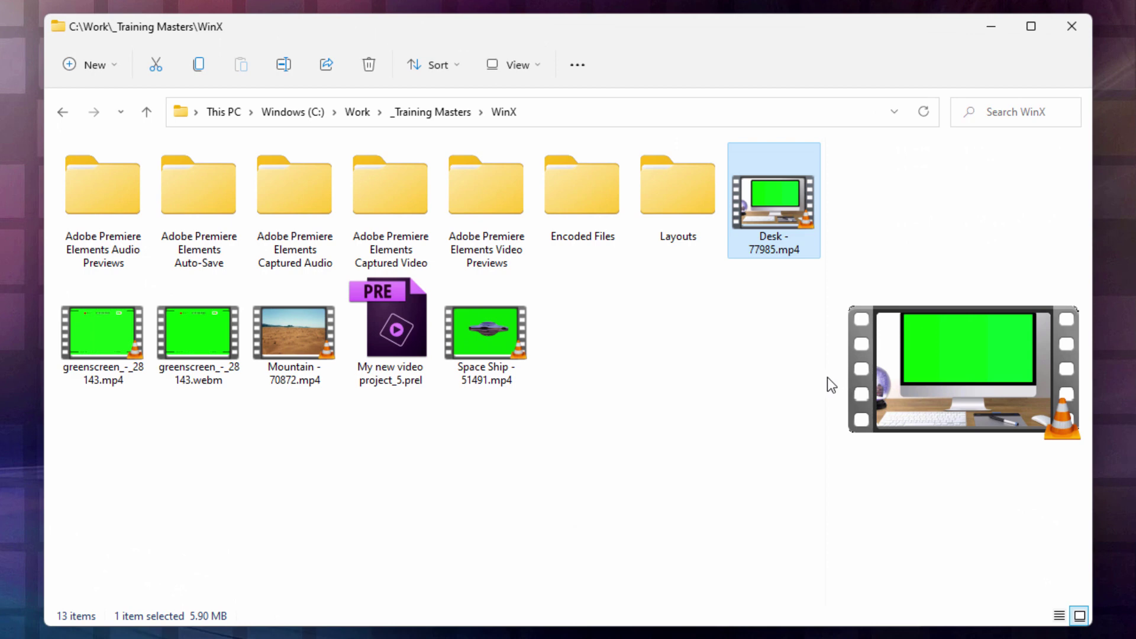
left_click_drag(823, 377, 658, 393)
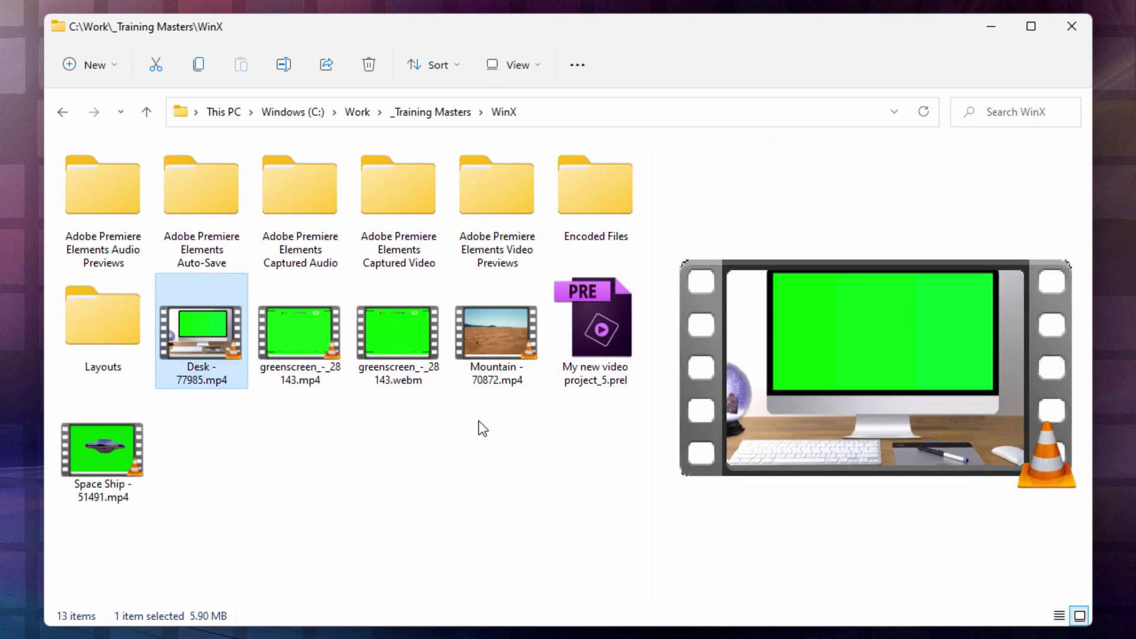
left_click(492, 340)
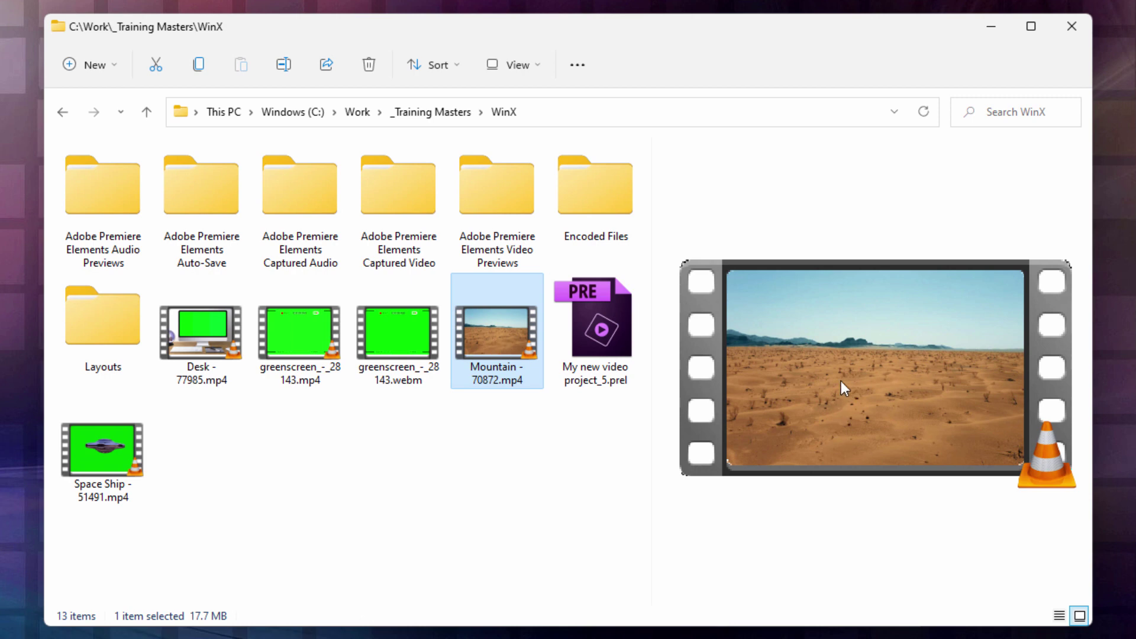
left_click(129, 453)
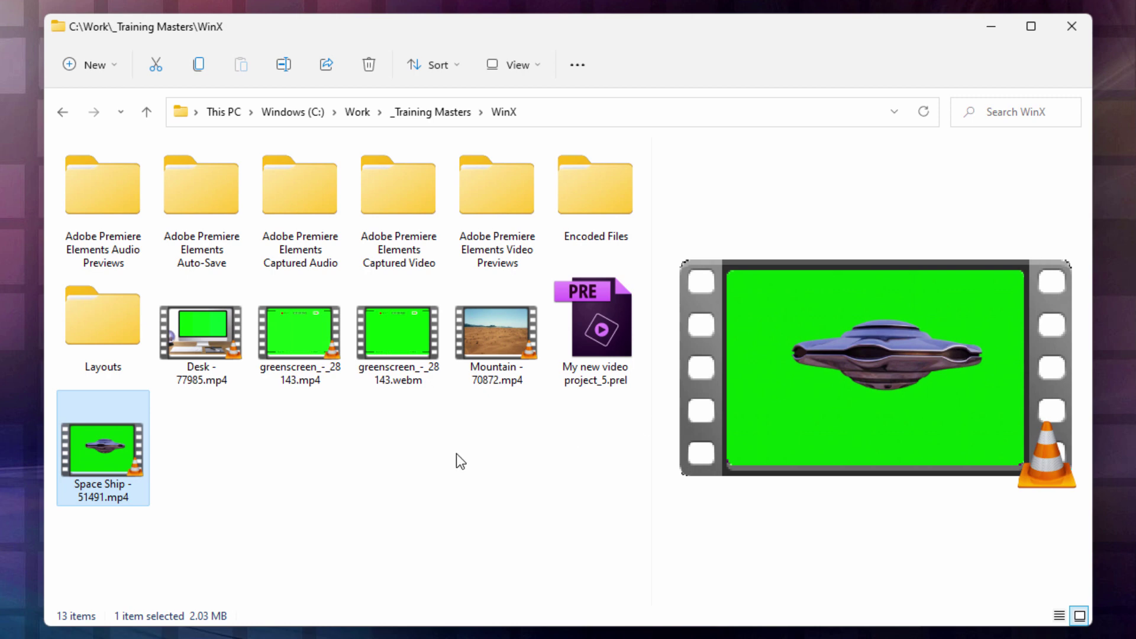
left_click(419, 350)
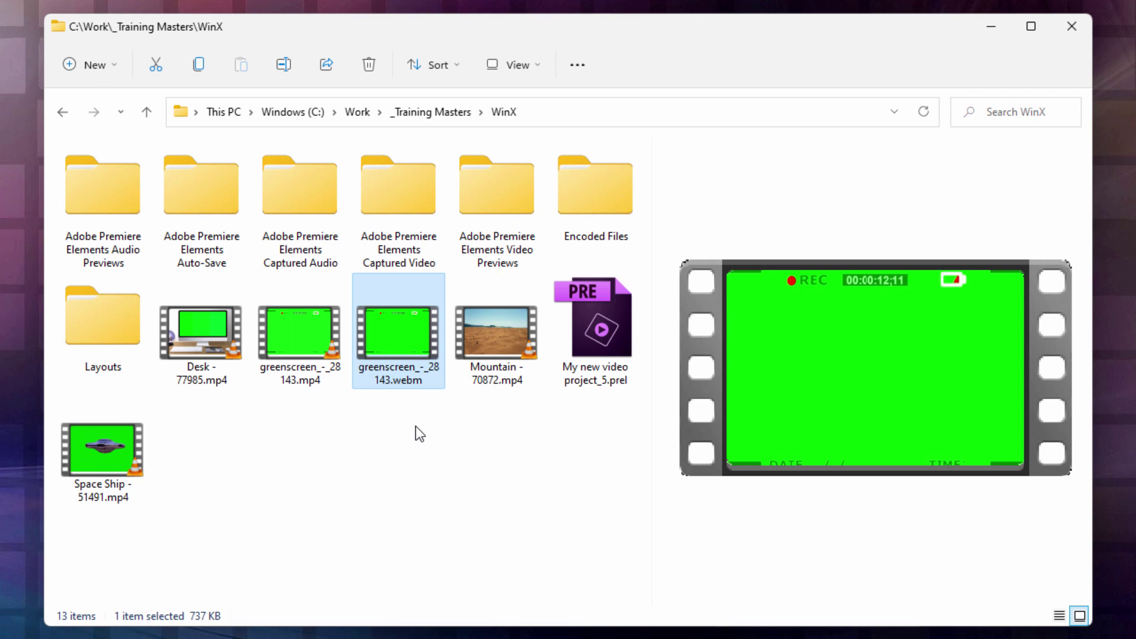
left_click(311, 365)
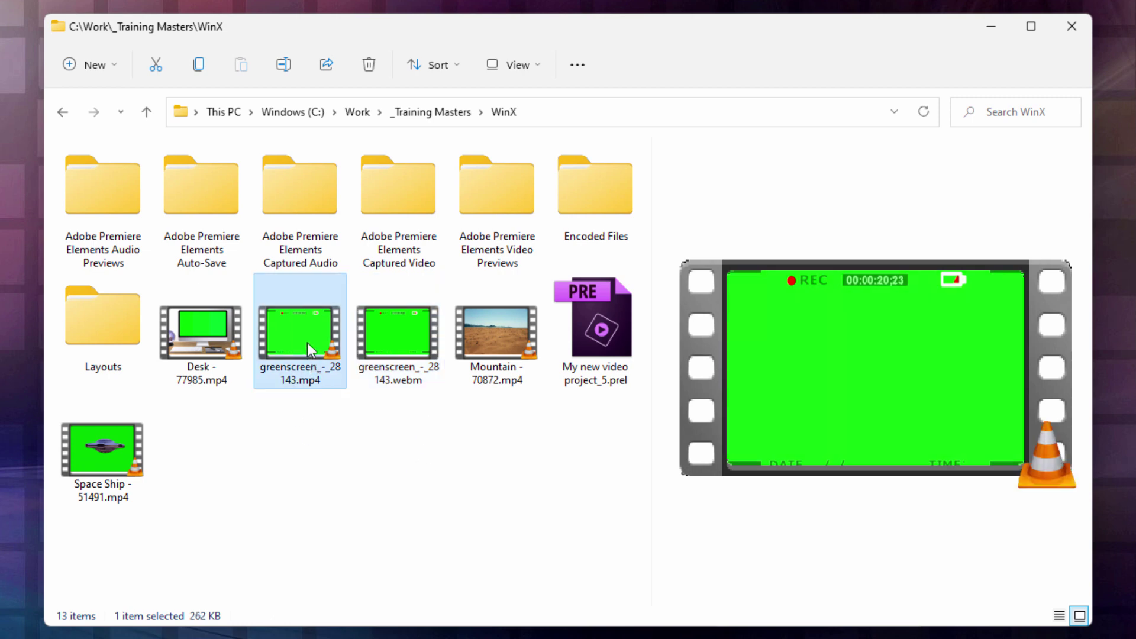
left_click(398, 341)
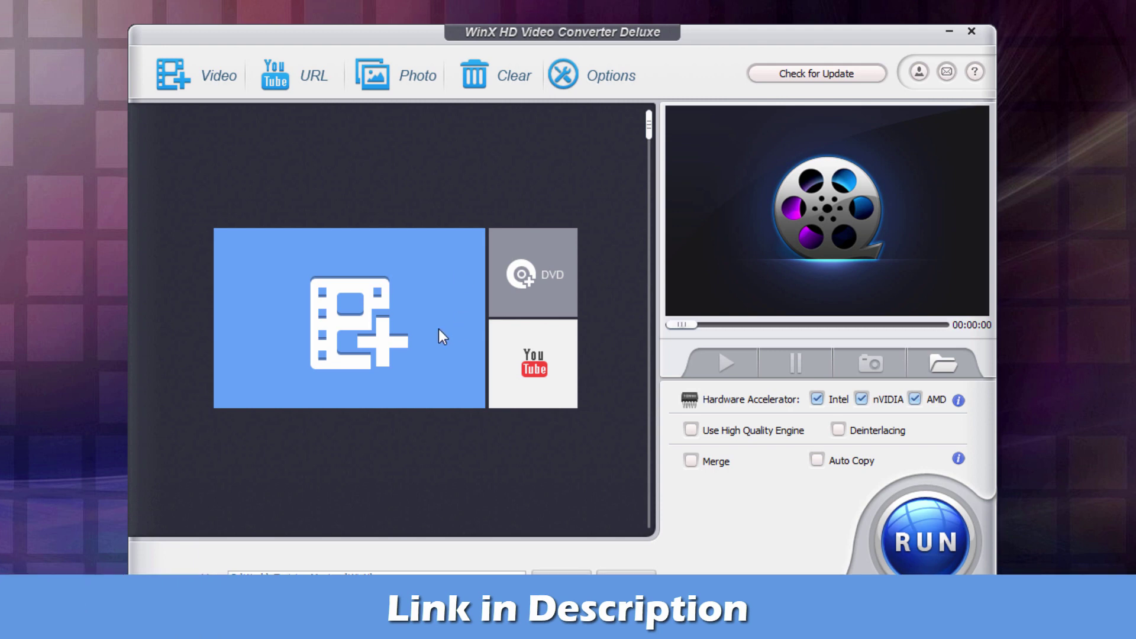
In WinX HD Video Converter Deluxe, load greenscreen_-_28143.webm with the MP4 Video output profile.
left_click(212, 77)
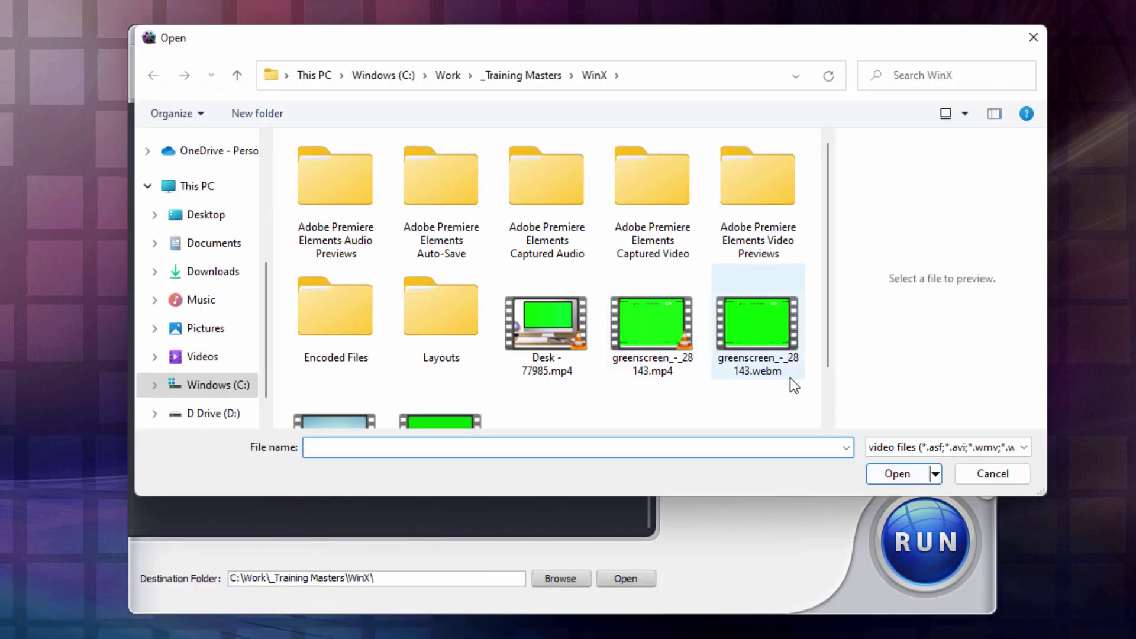
left_click(769, 371)
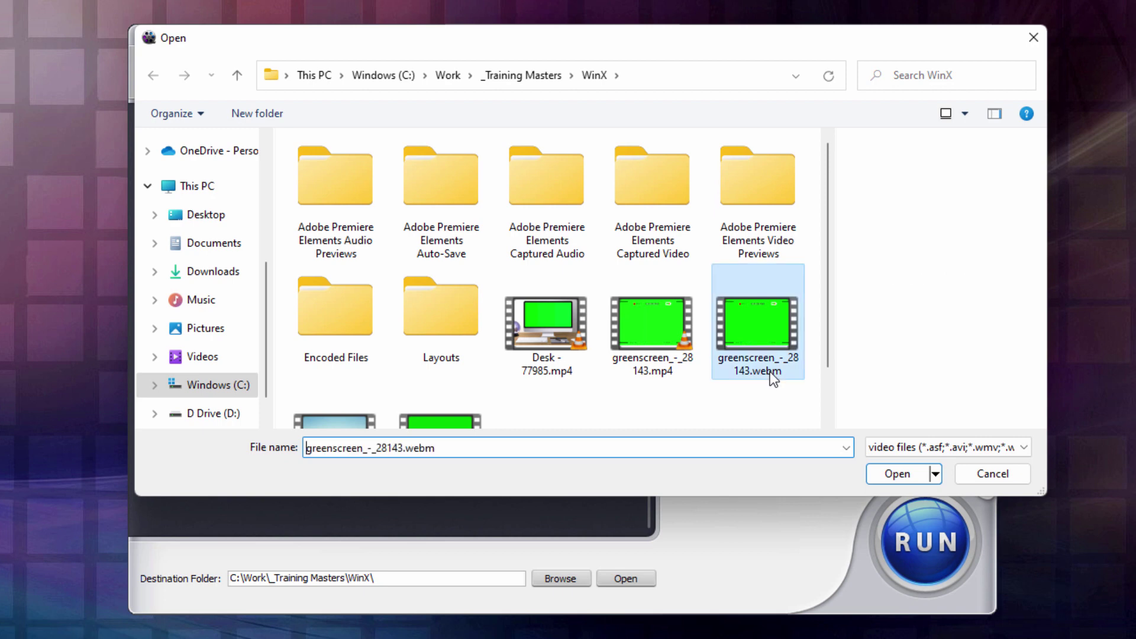
left_click(900, 473)
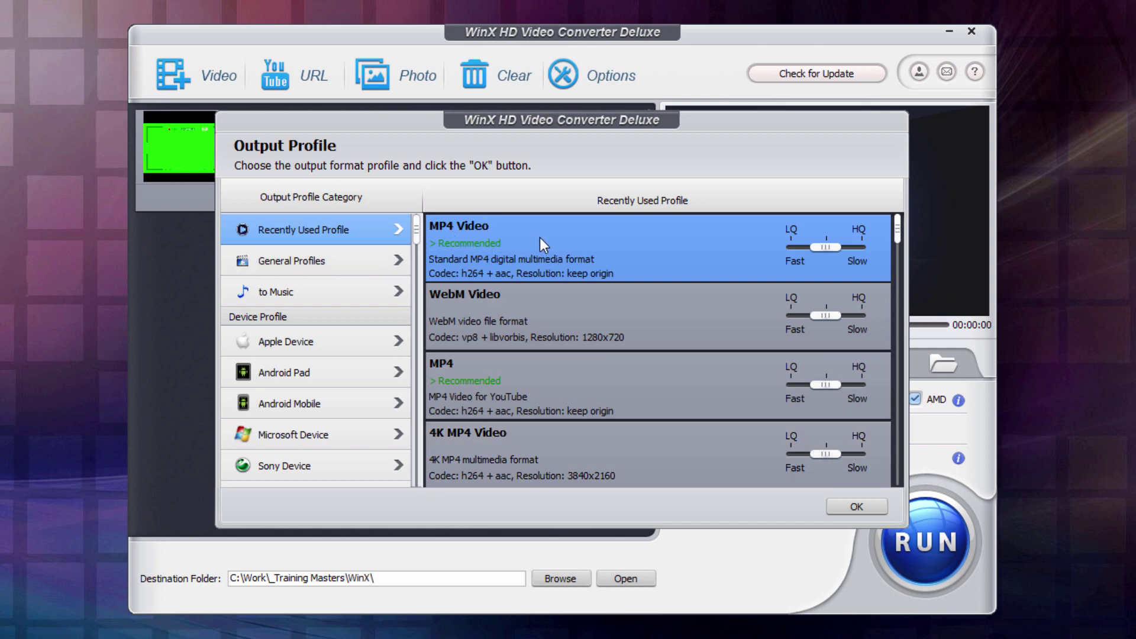
left_click(843, 505)
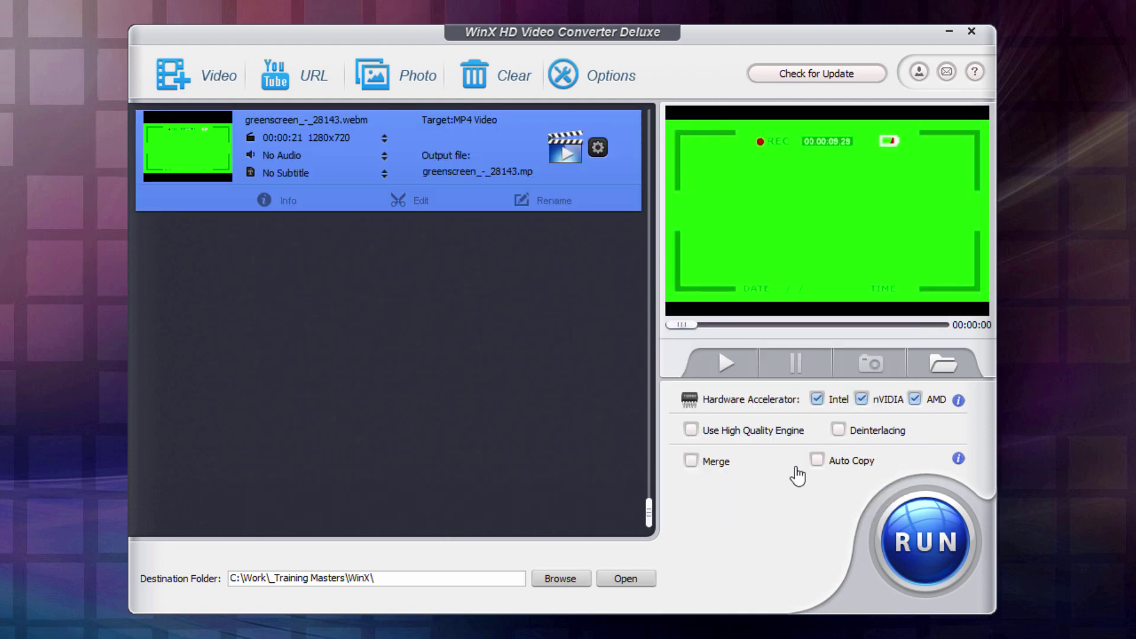
Convert the loaded clip with the high quality engine, using the WinX folder as the destination.
left_click(556, 579)
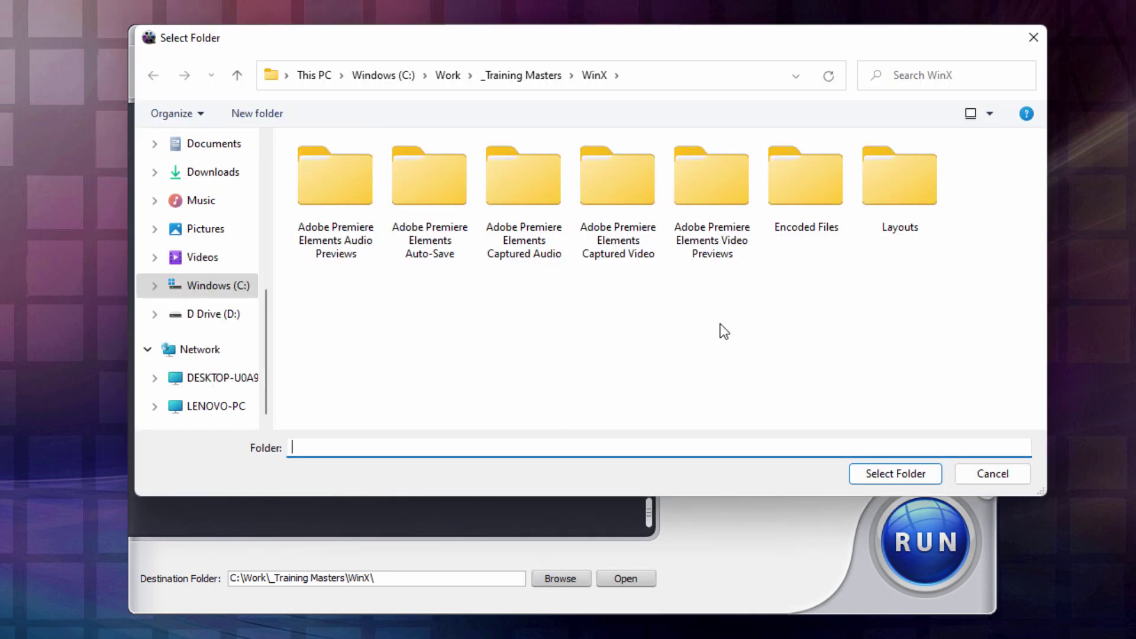
left_click(895, 474)
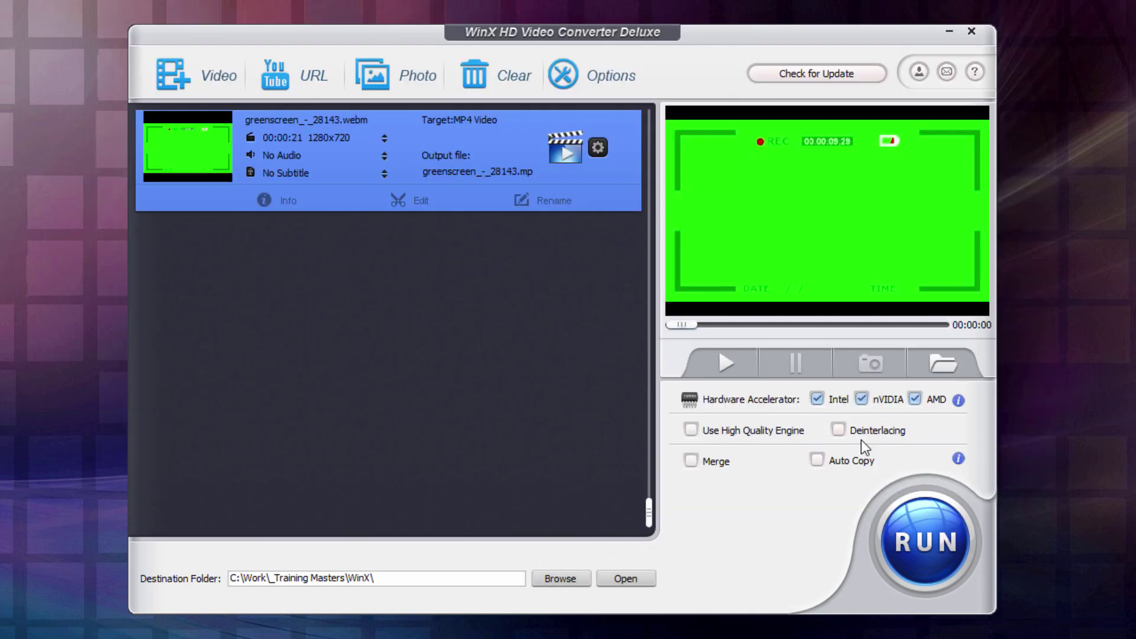
left_click(709, 430)
left_click(918, 549)
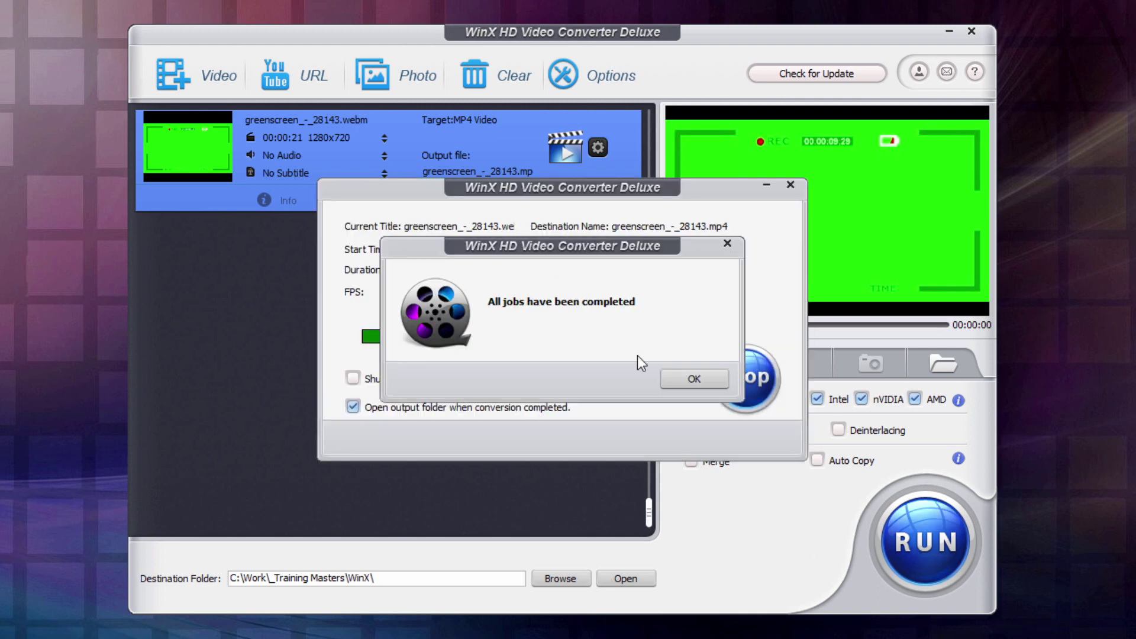
left_click(700, 372)
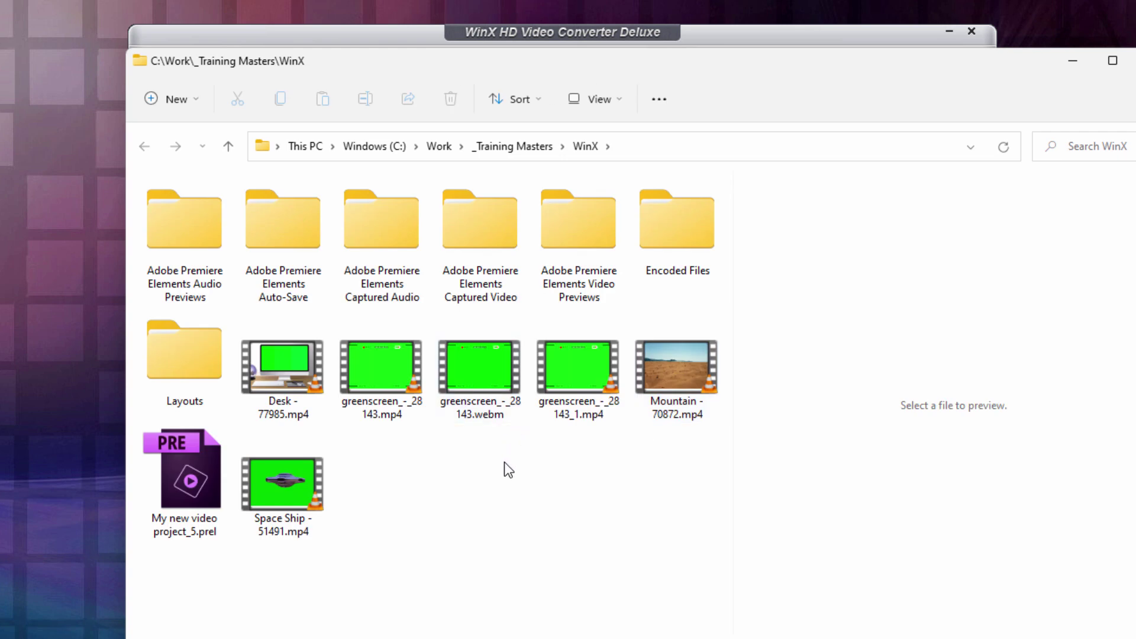
Compare the converted greenscreen_-_28143_1.mp4 with the earlier MP4 and the WebM original, and dismiss the folder window.
left_click(575, 420)
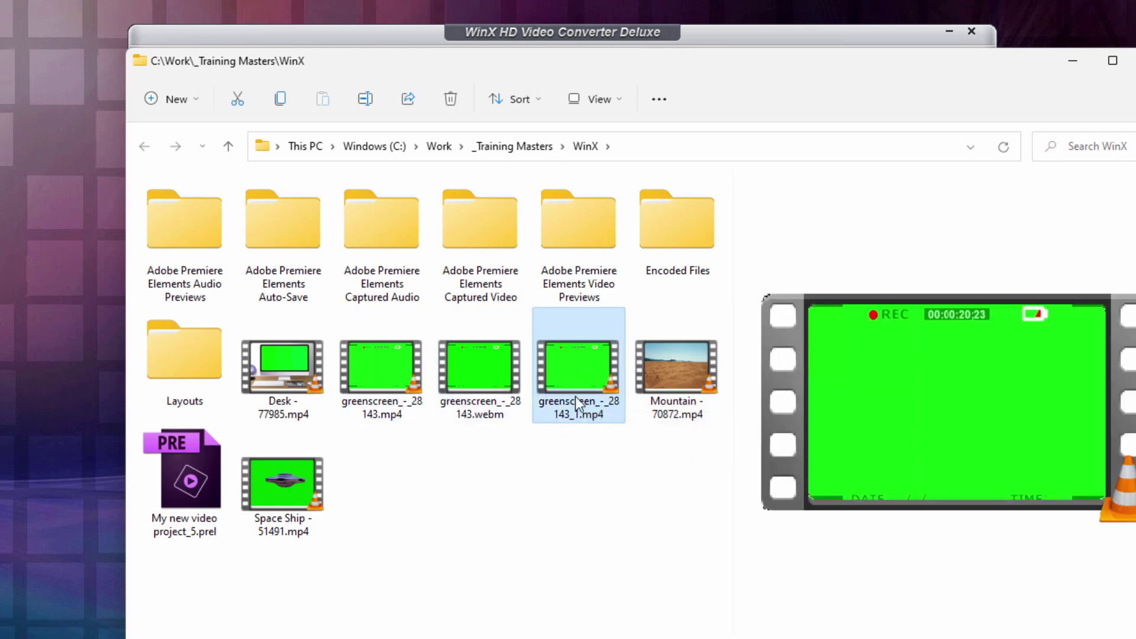
left_click(372, 391)
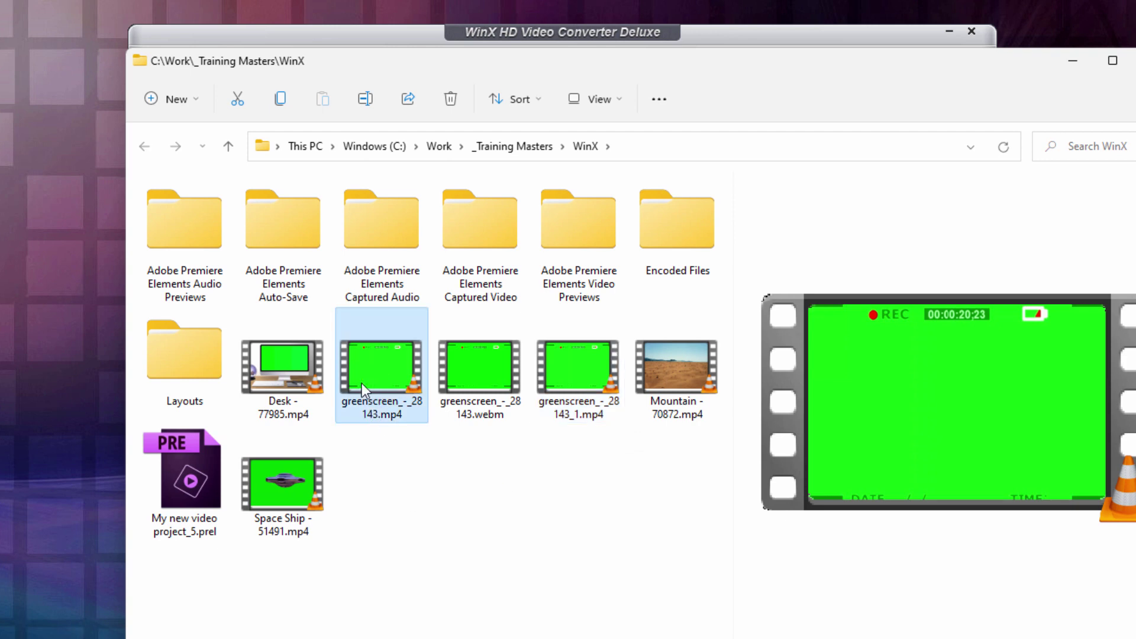
left_click(482, 397)
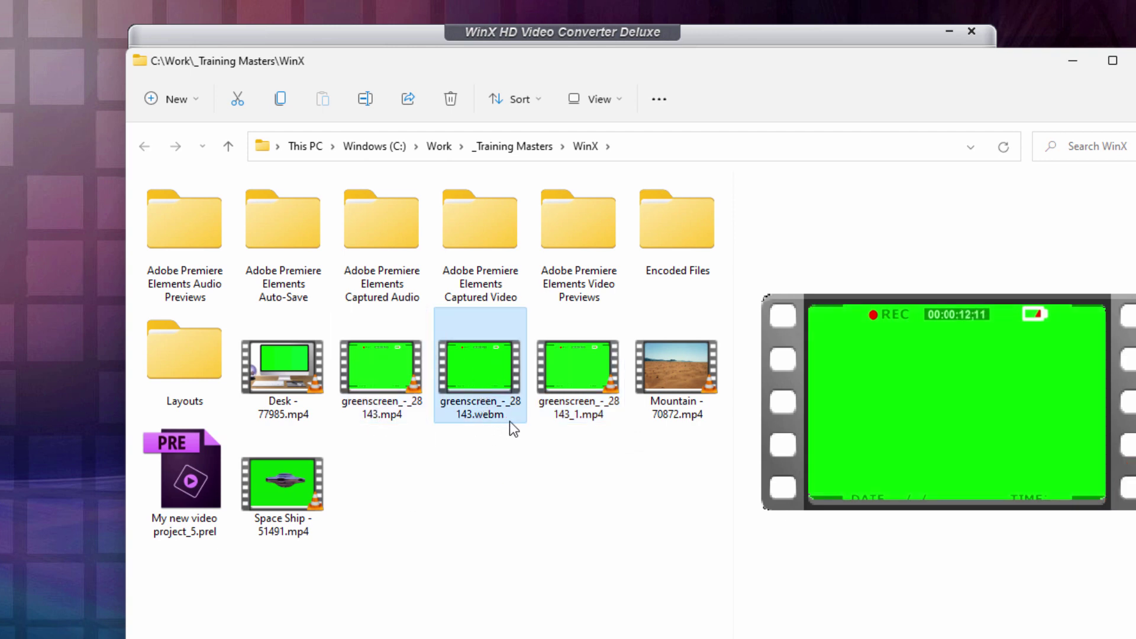
left_click(1069, 67)
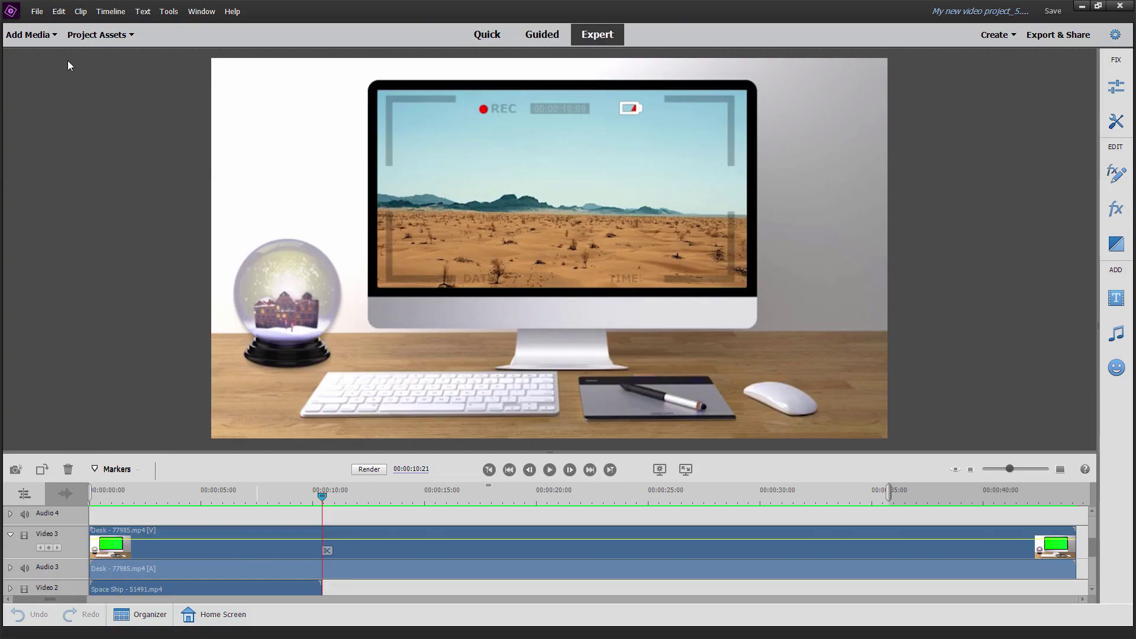
In Premiere Elements, save the open project and create a new project named Flying Saucer in the WinX folder.
left_click(36, 11)
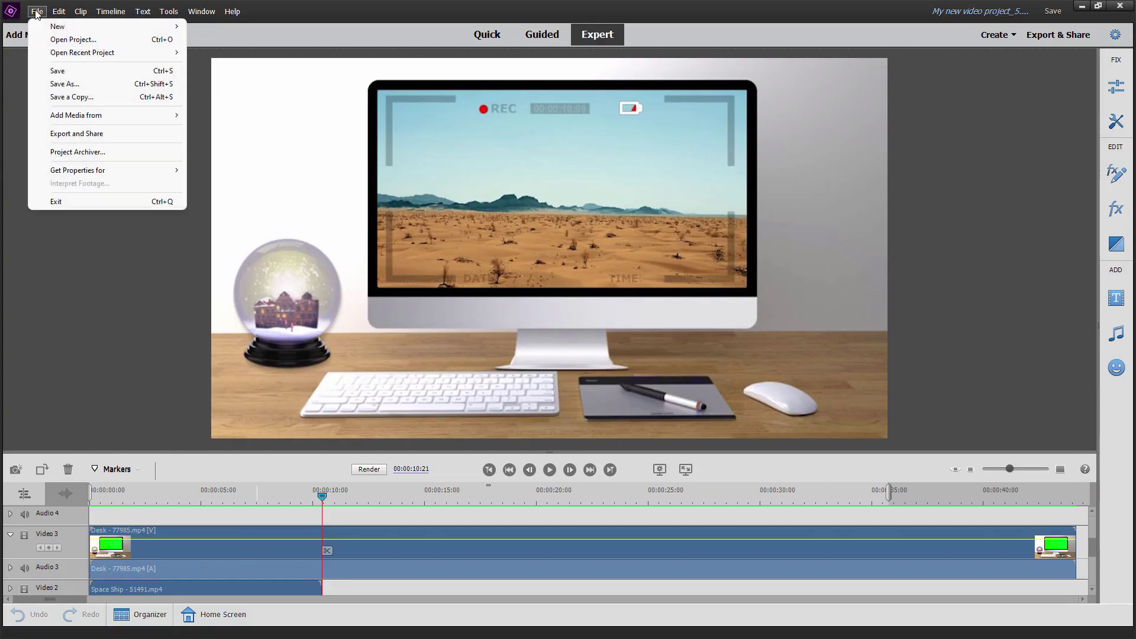
mouse_move(59, 29)
left_click(219, 26)
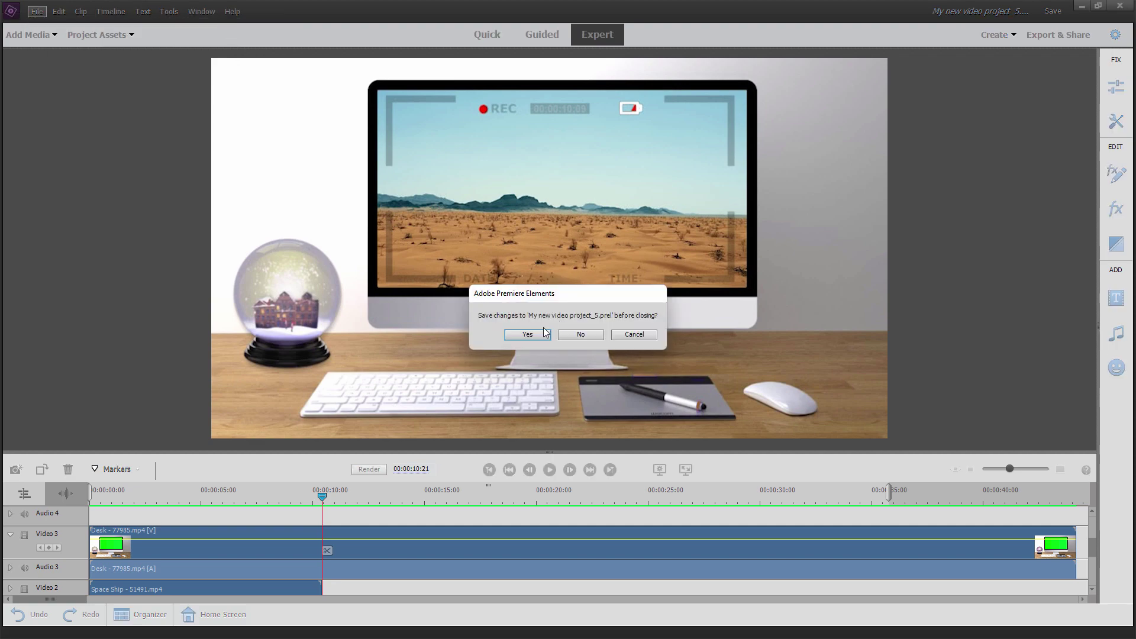
left_click(527, 334)
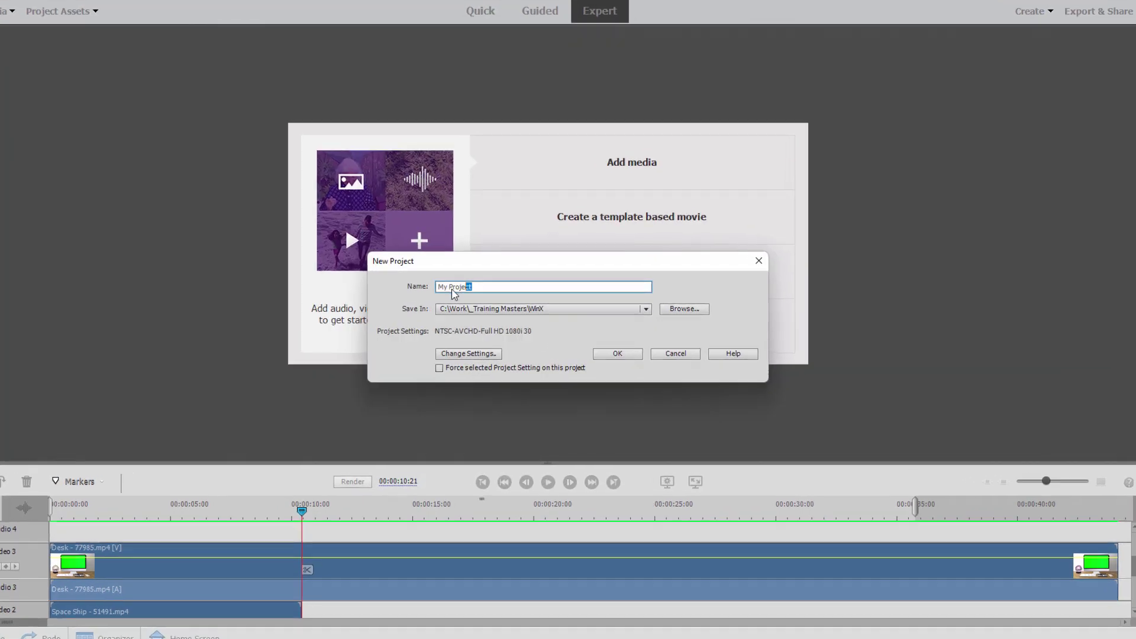
type("Fly")
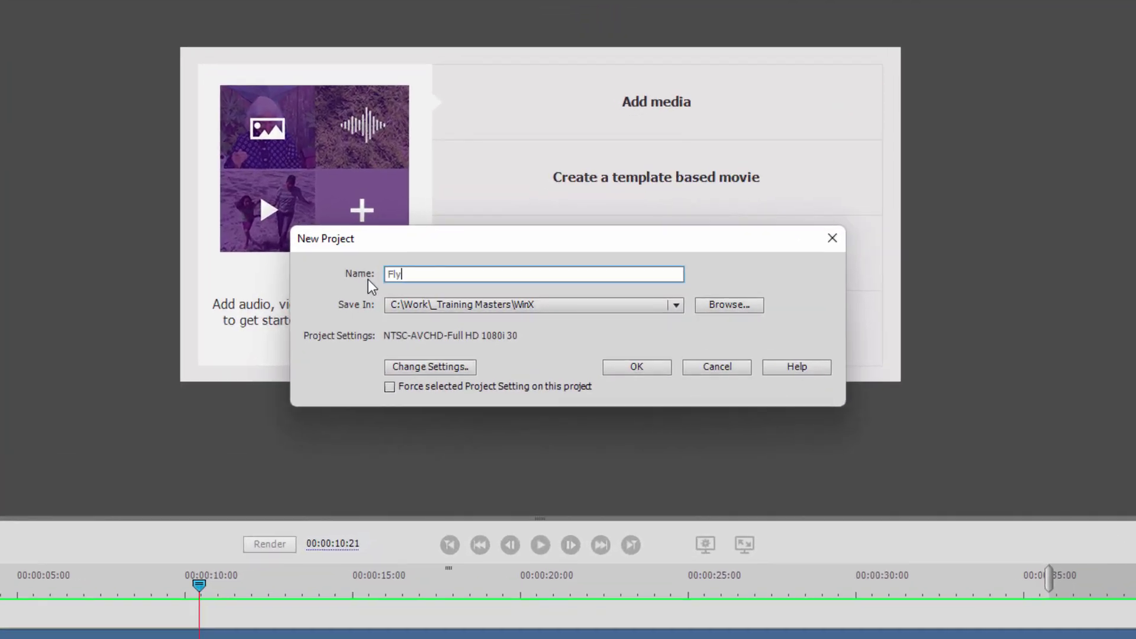
type("ing Saucer")
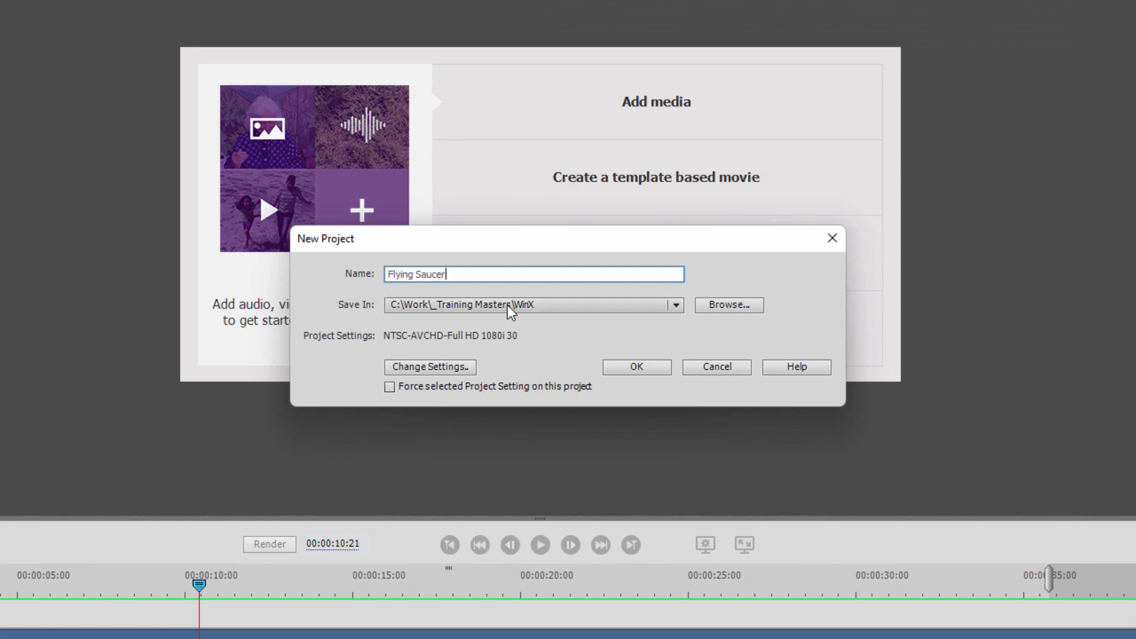
left_click(659, 371)
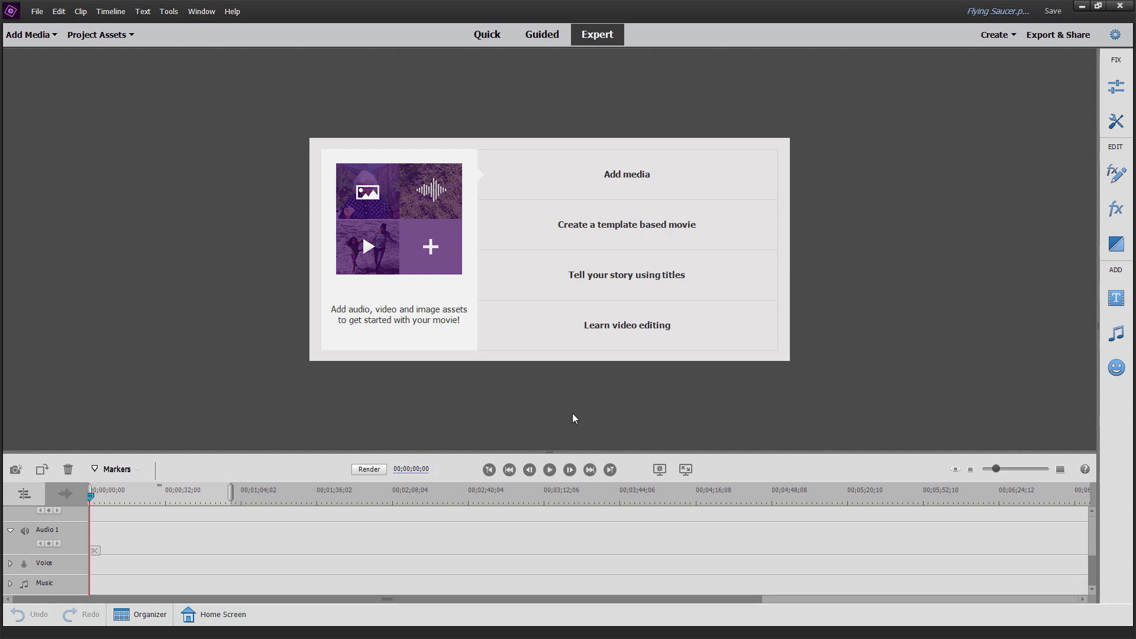
Import the Desk - 77985, greenscreen_-_28143, Mountain - 70872 and Space Ship - 51491 MP4 clips from the WinX folder.
left_click(629, 174)
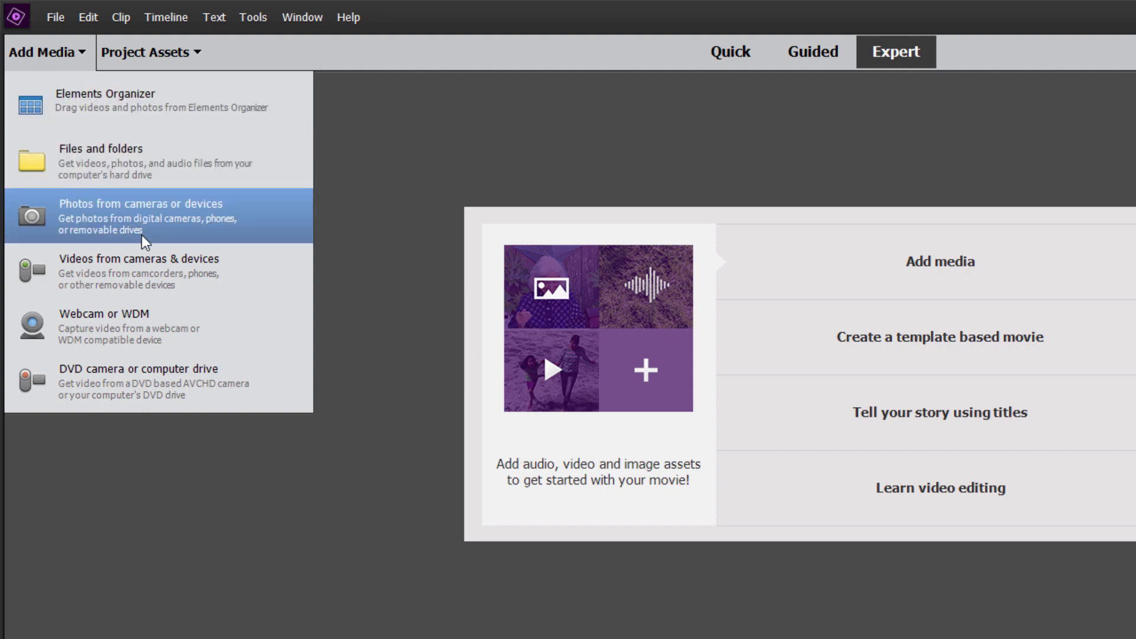
left_click(86, 160)
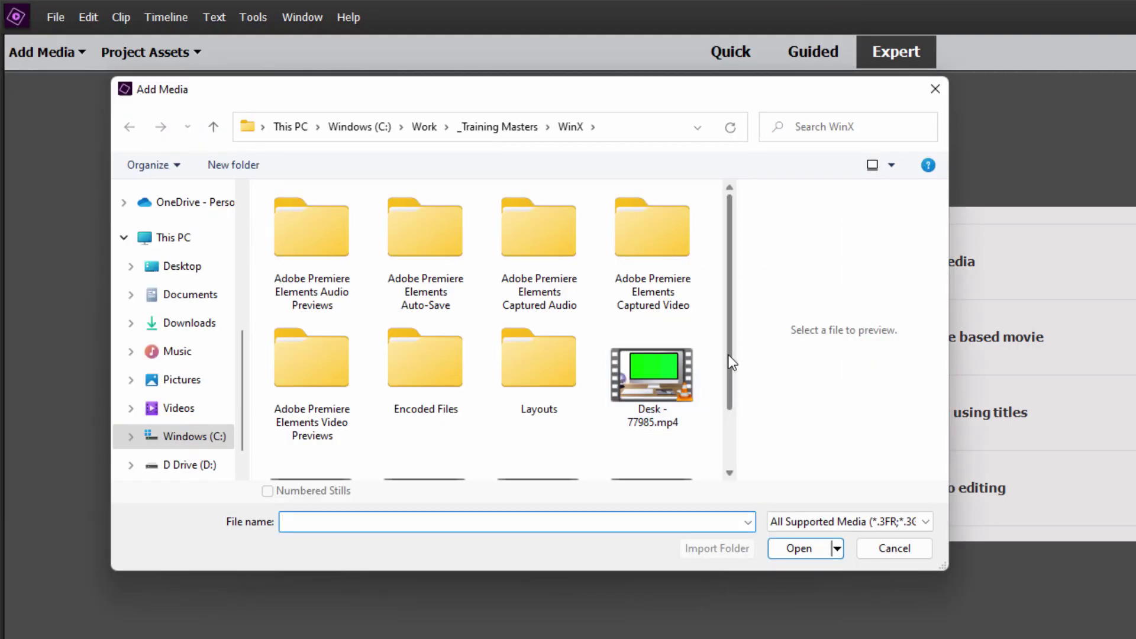
scroll(715, 368, "down", 1)
left_click(658, 313)
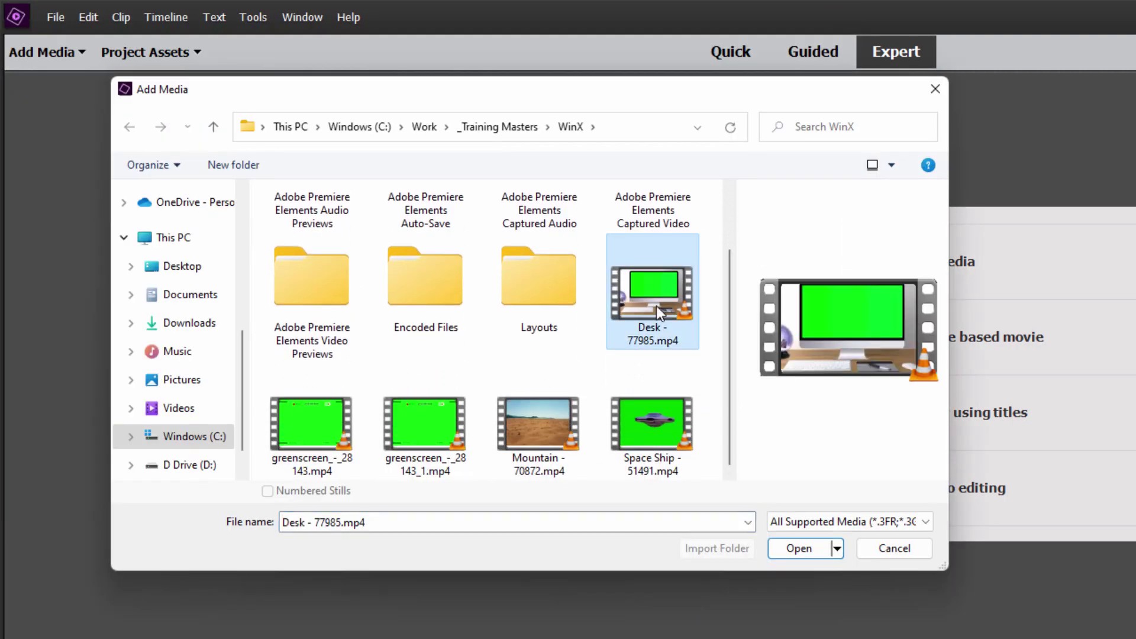
key("ctrl")
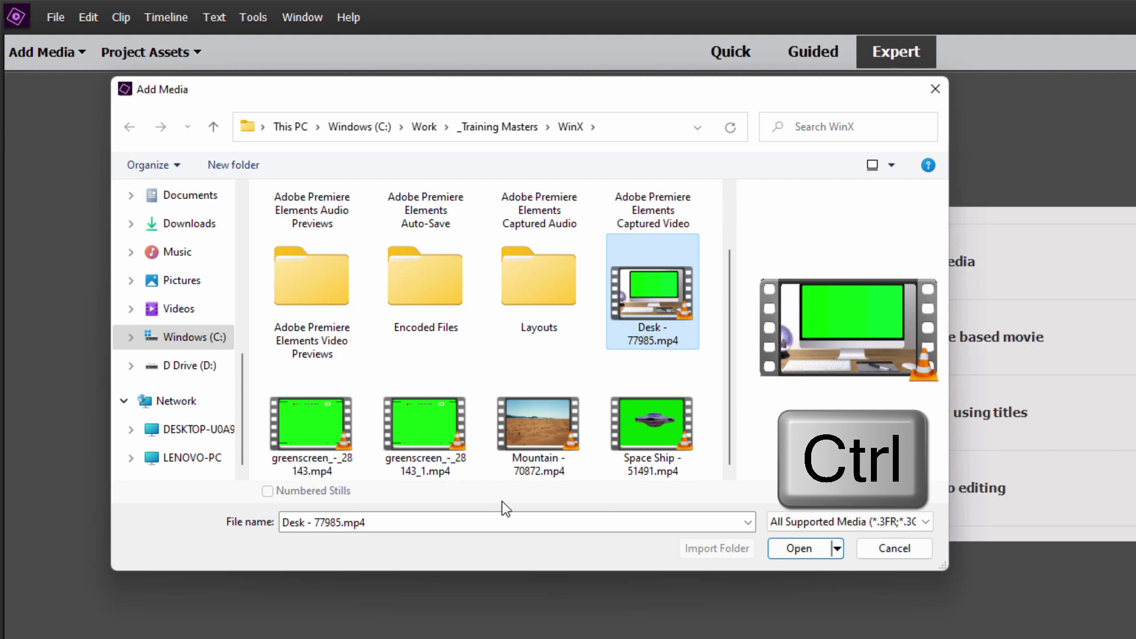
left_click(328, 441, "ctrl")
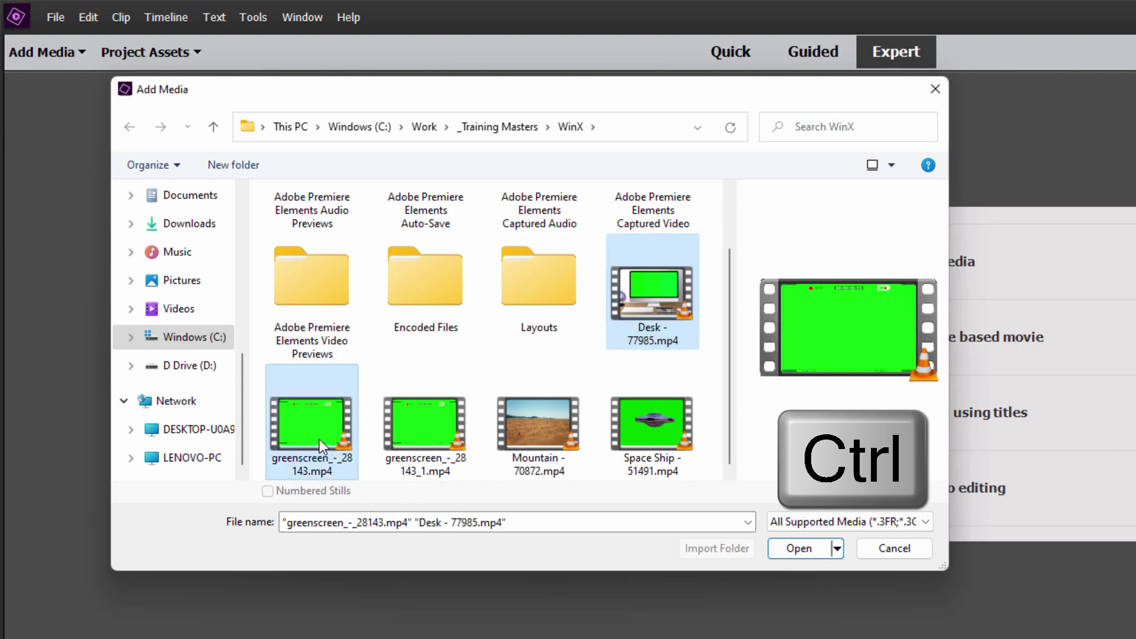
left_click(535, 438, "ctrl")
left_click(645, 428, "ctrl")
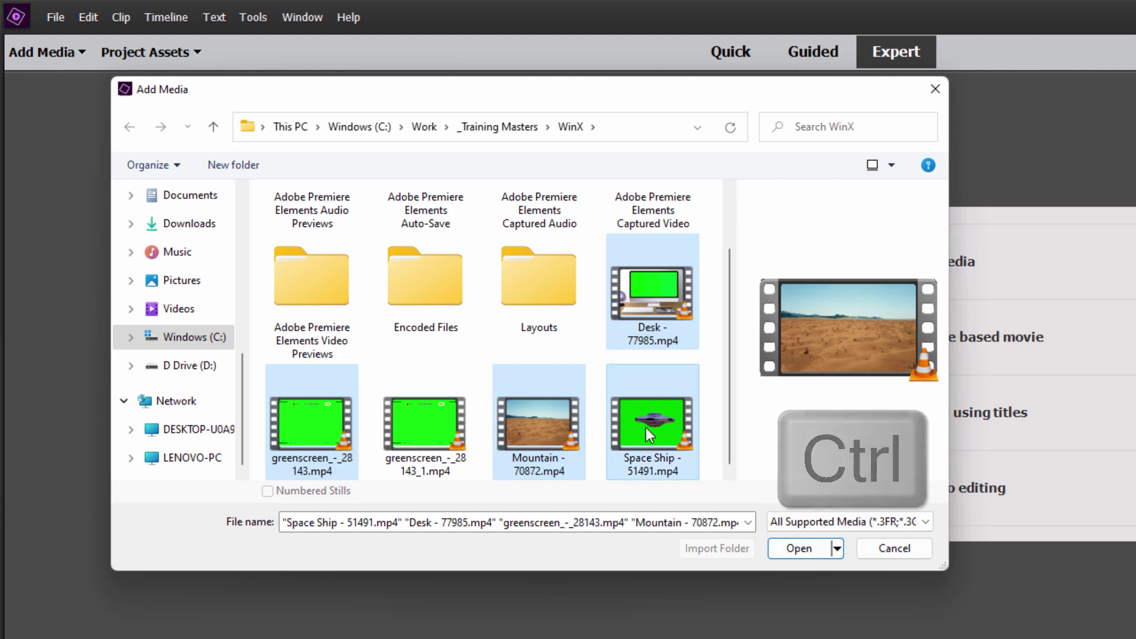
left_click(816, 552)
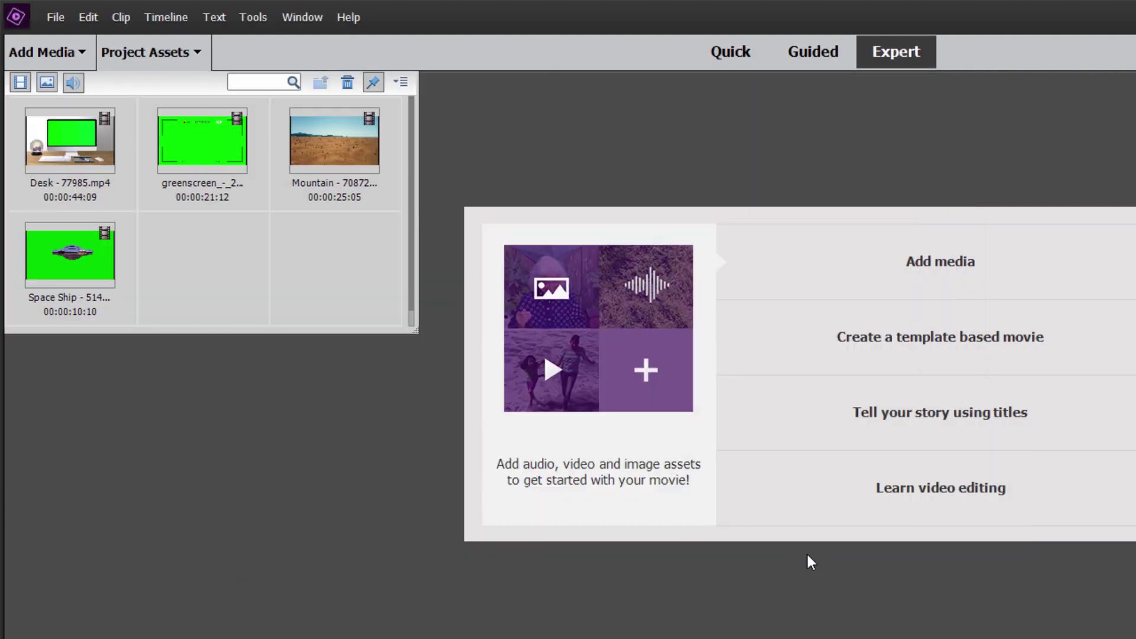
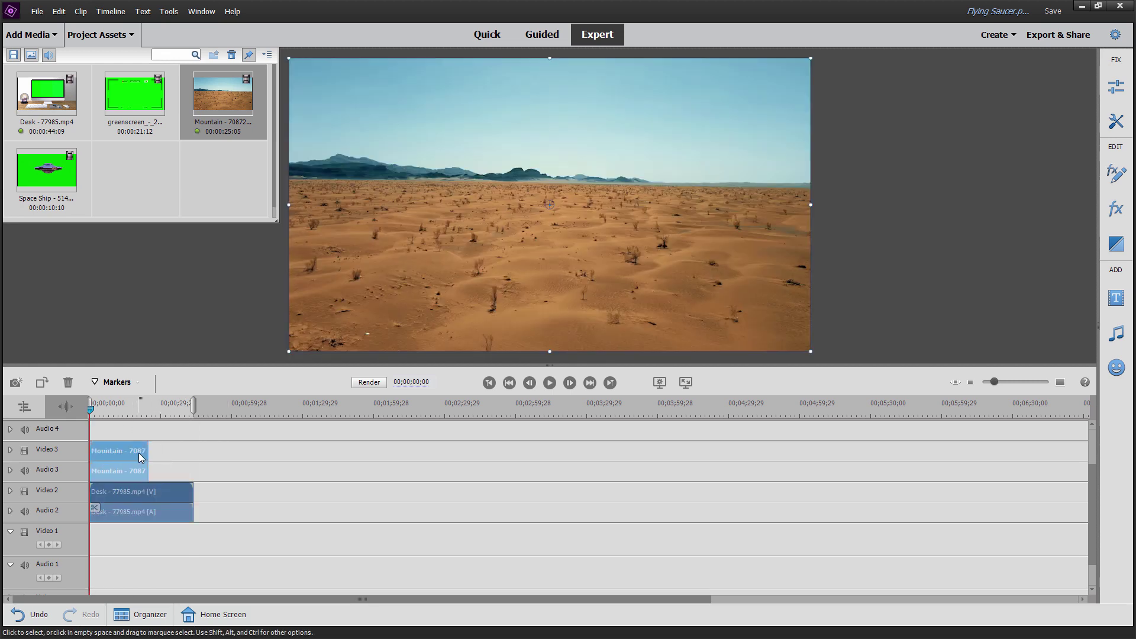
Scale the Mountain clip to 57.7 at position 990.5, 368.0 over the desk monitor, and move it to the Video 1 track.
left_click(113, 408)
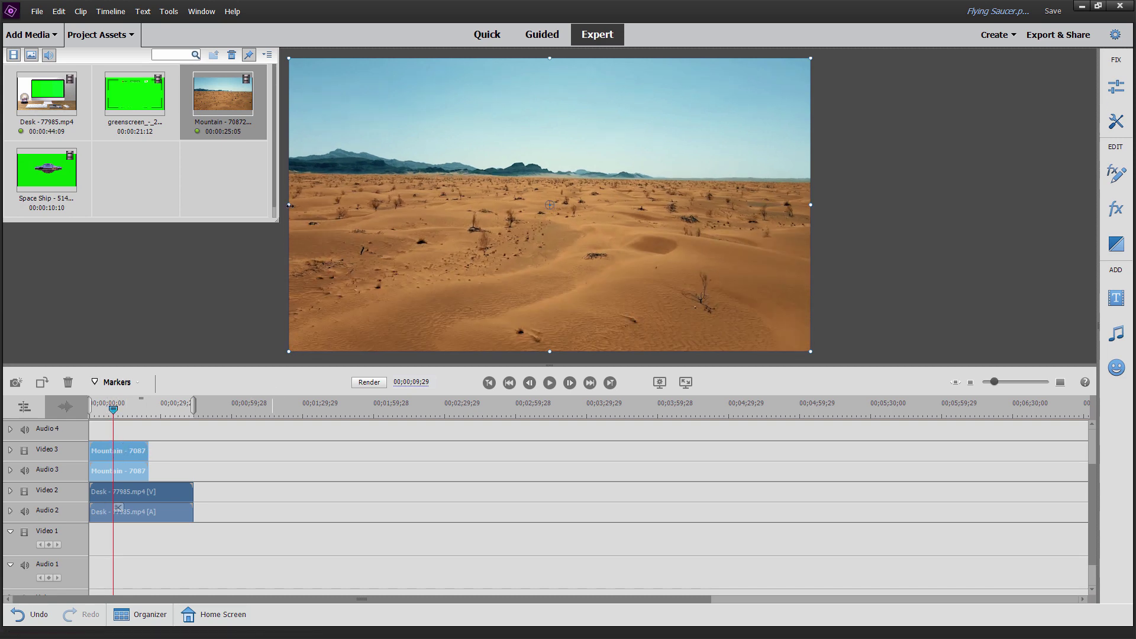
left_click(137, 35)
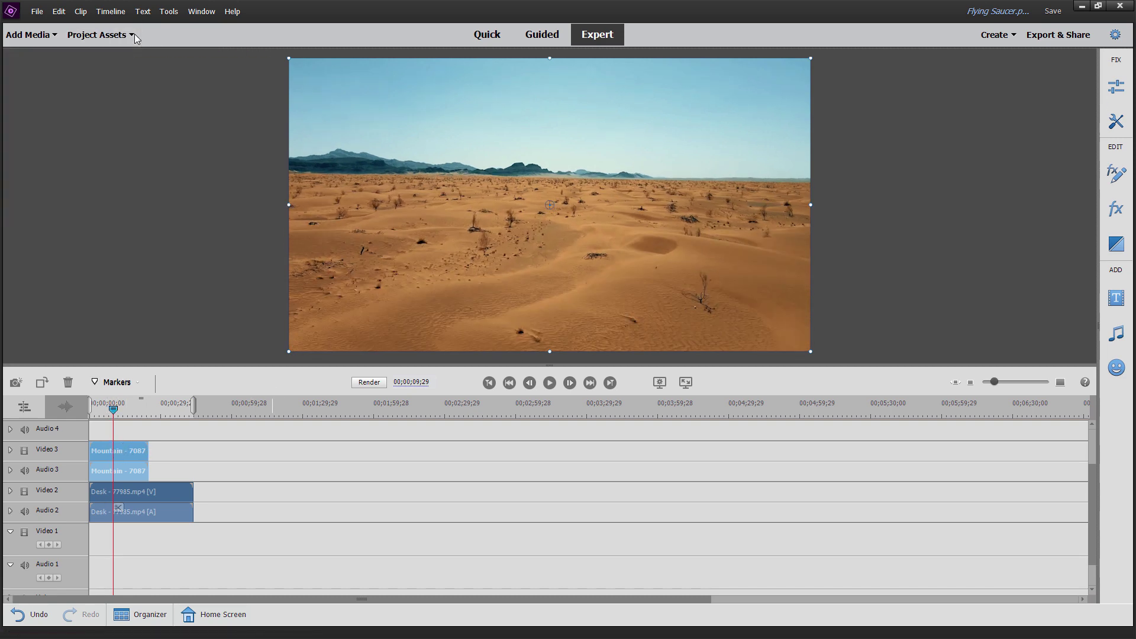
double_click(314, 179)
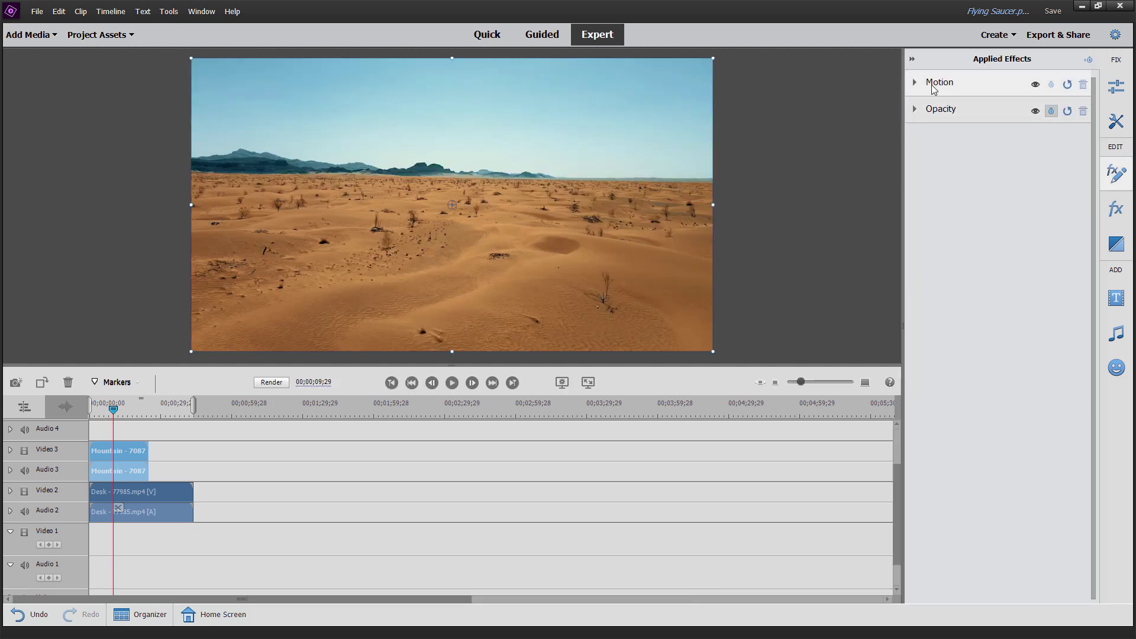
left_click(914, 83)
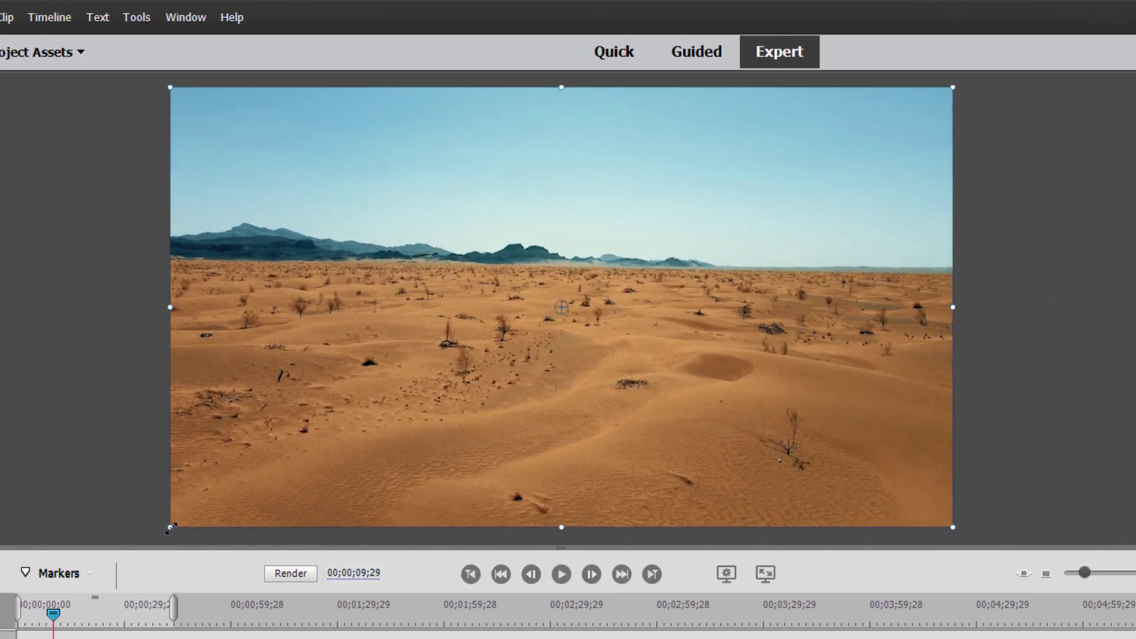
left_click_drag(171, 527, 290, 431)
left_click_drag(387, 386, 389, 319)
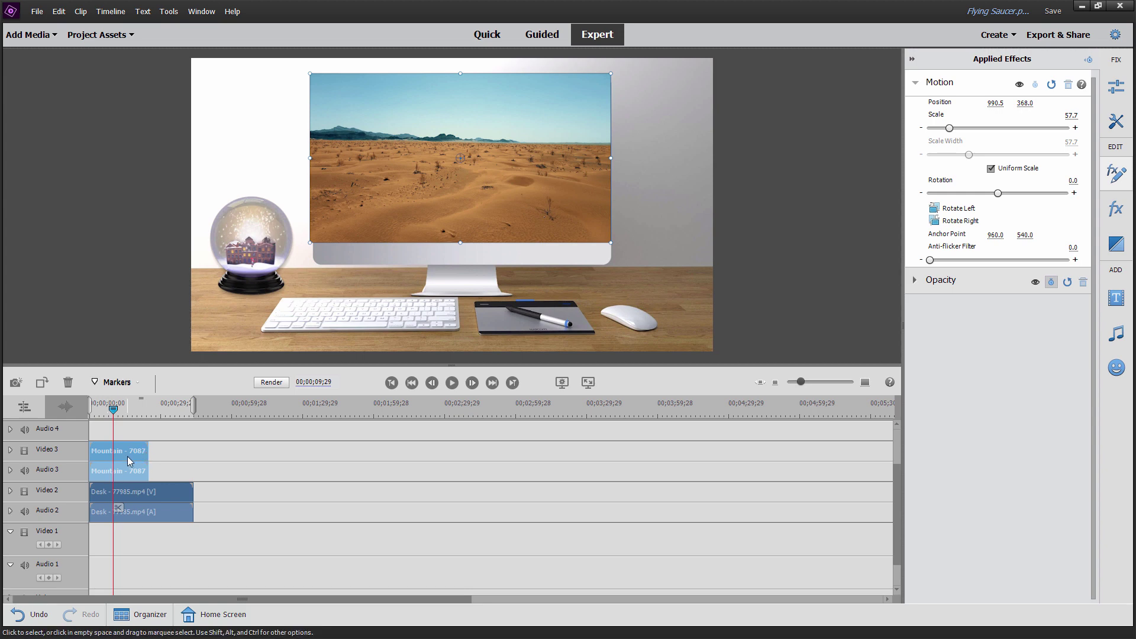
left_click_drag(129, 461, 115, 545)
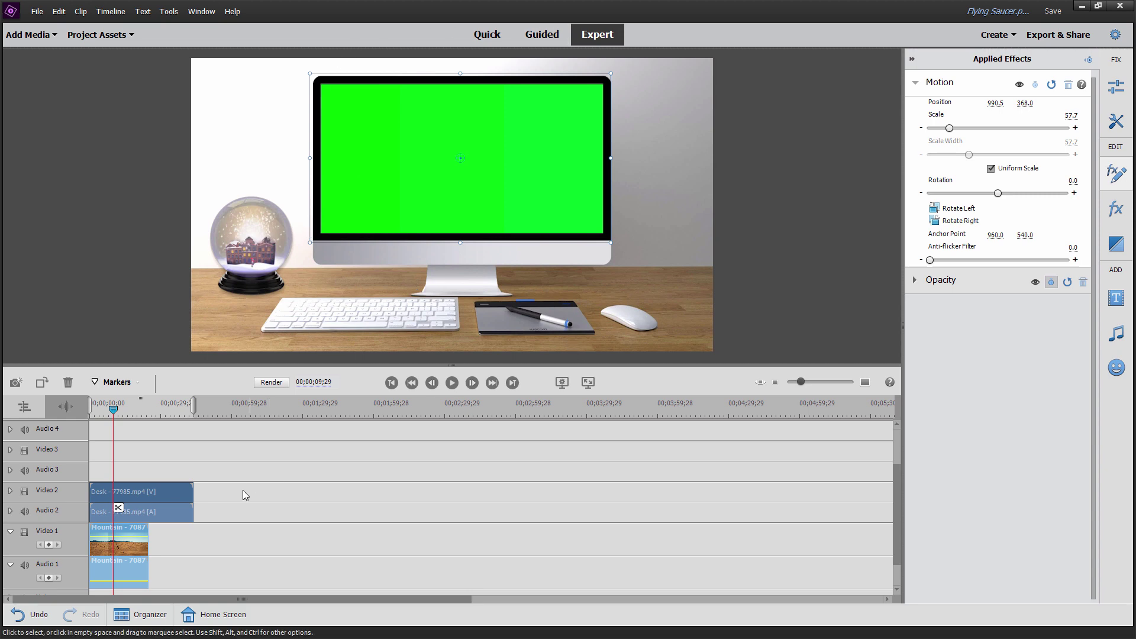
Apply the Green Screen Key effect from the Keying category to the Desk clip on Video 2.
left_click(190, 497)
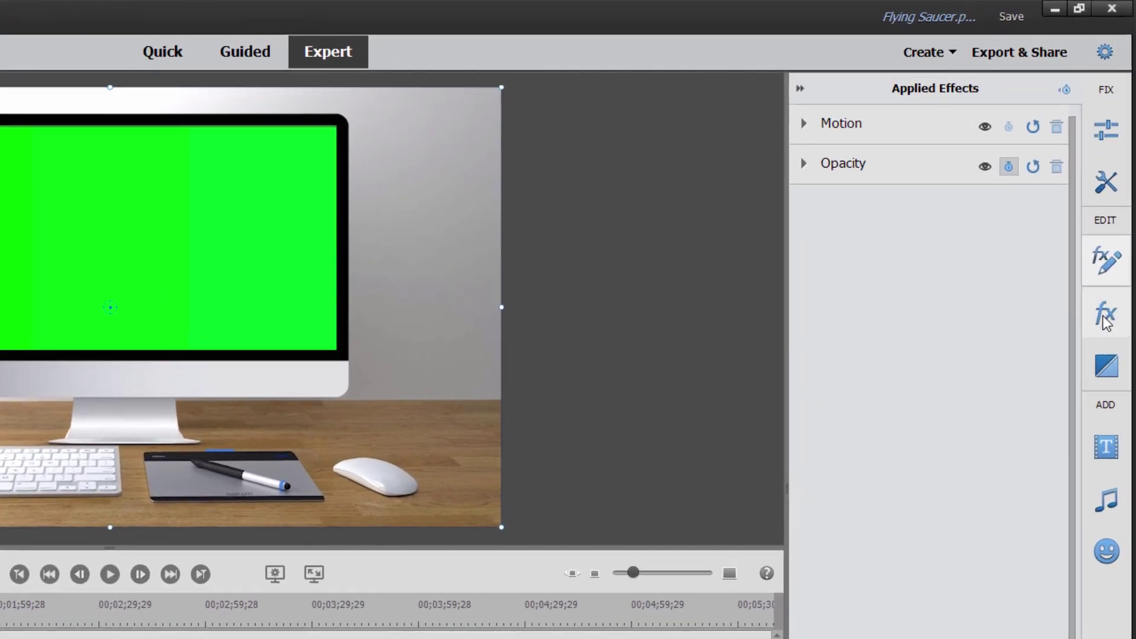
left_click(1115, 210)
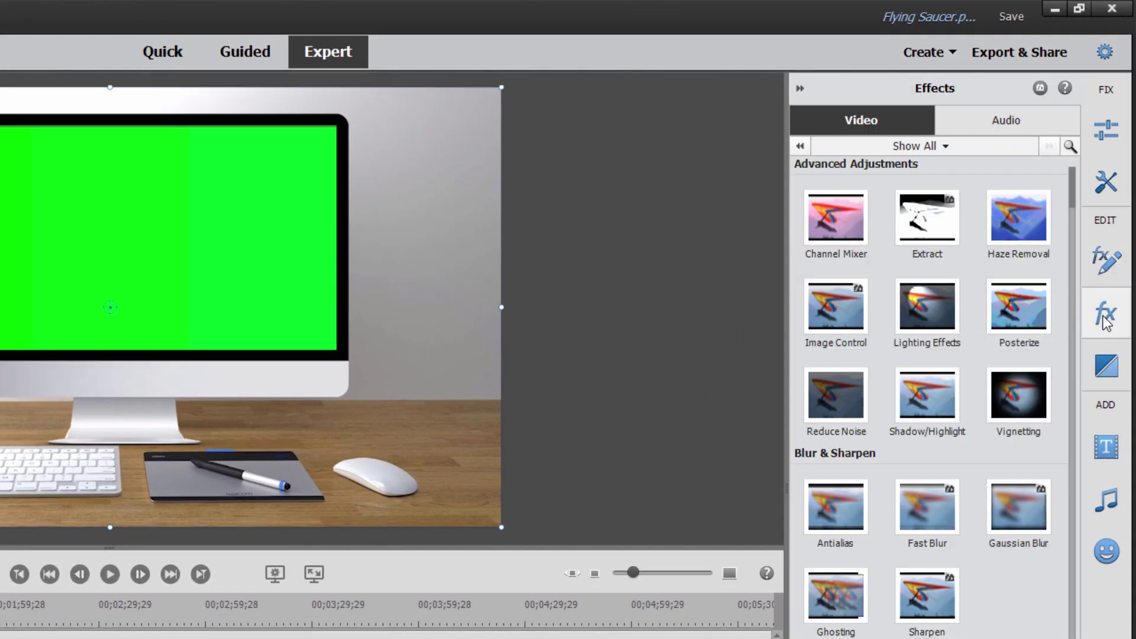
left_click(945, 146)
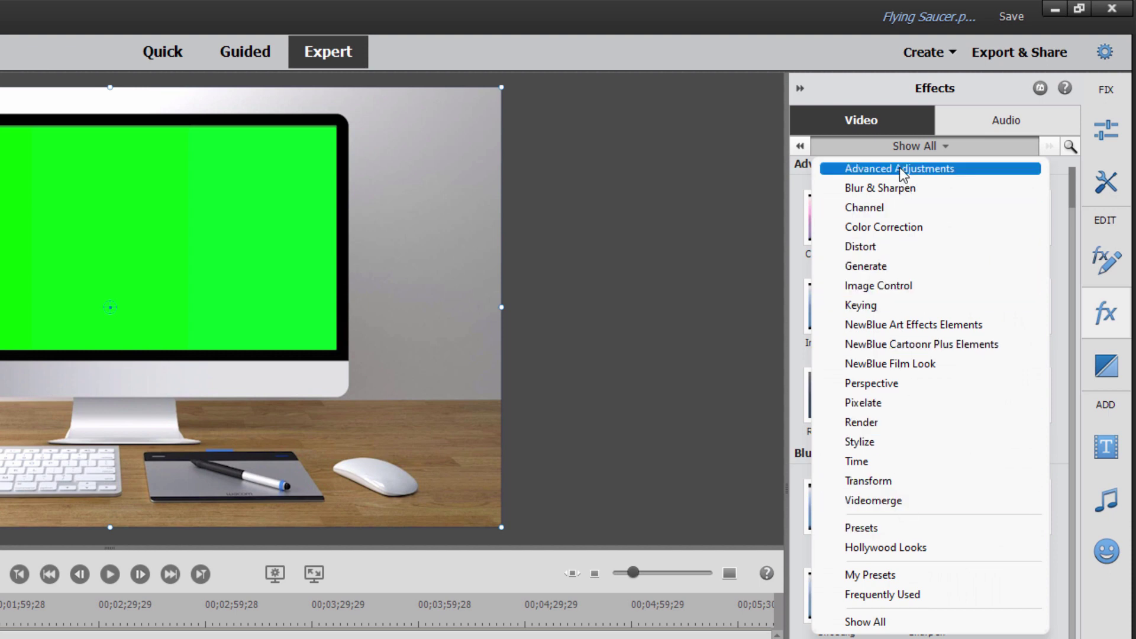
left_click(865, 306)
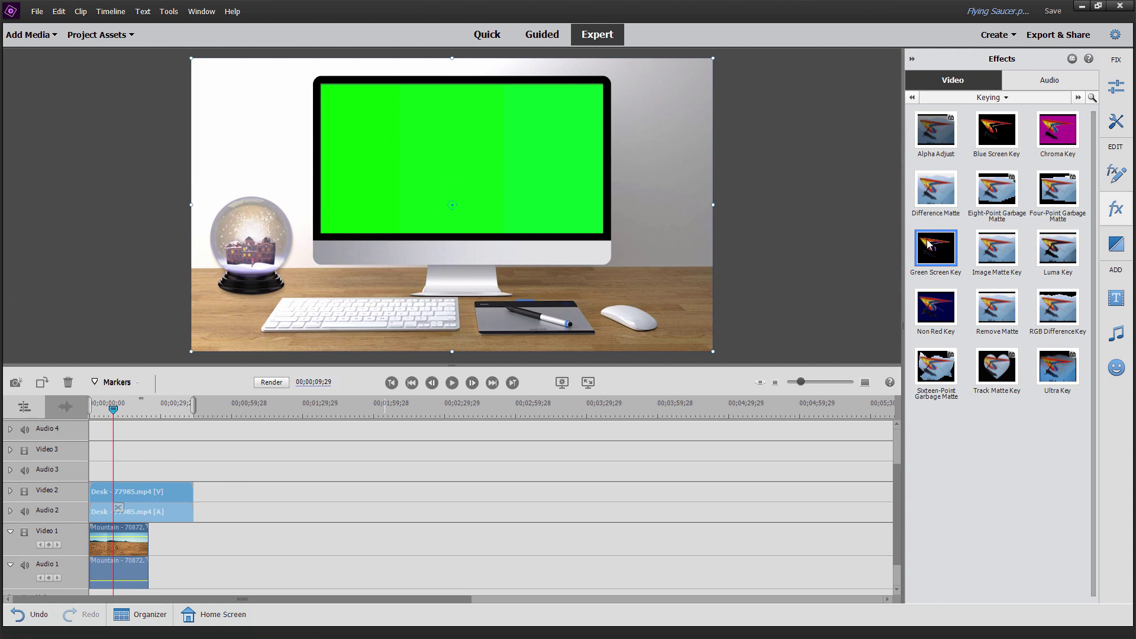
left_click_drag(928, 242, 138, 491)
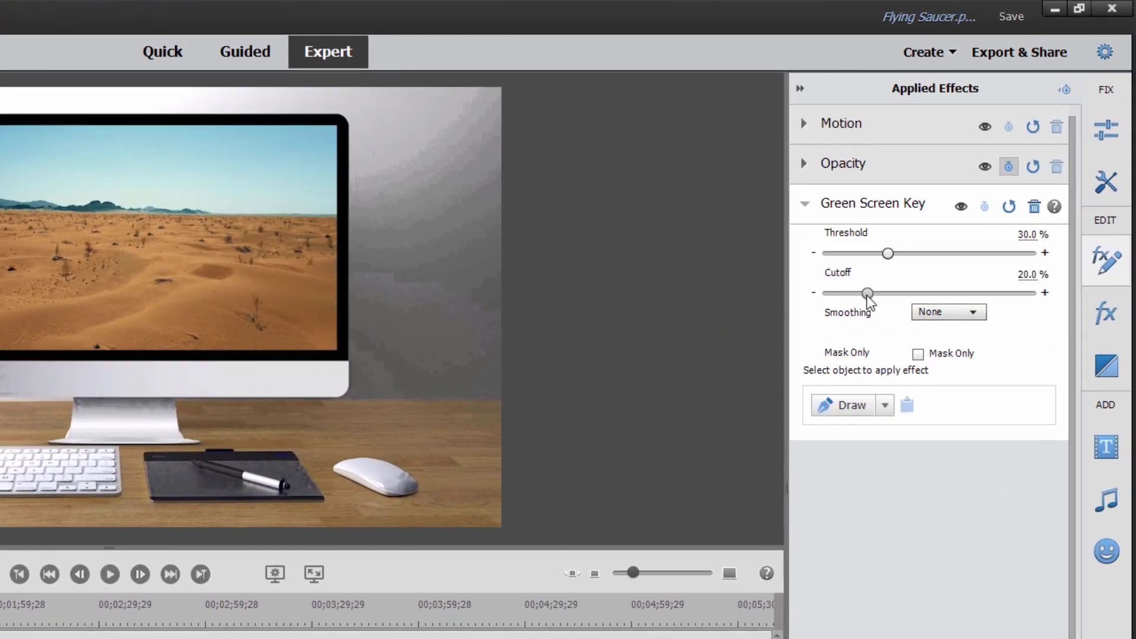
Set the Desk clip's Green Screen Key threshold to 75.3% and cutoff to 40.3%.
left_click_drag(956, 196, 936, 195)
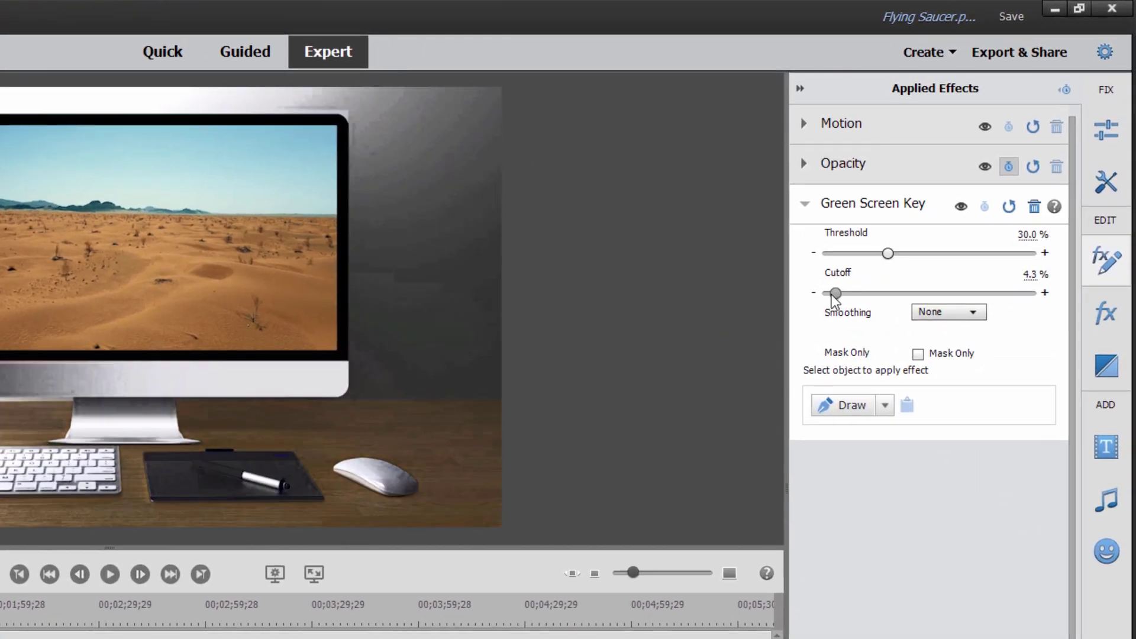
left_click_drag(831, 294, 971, 253)
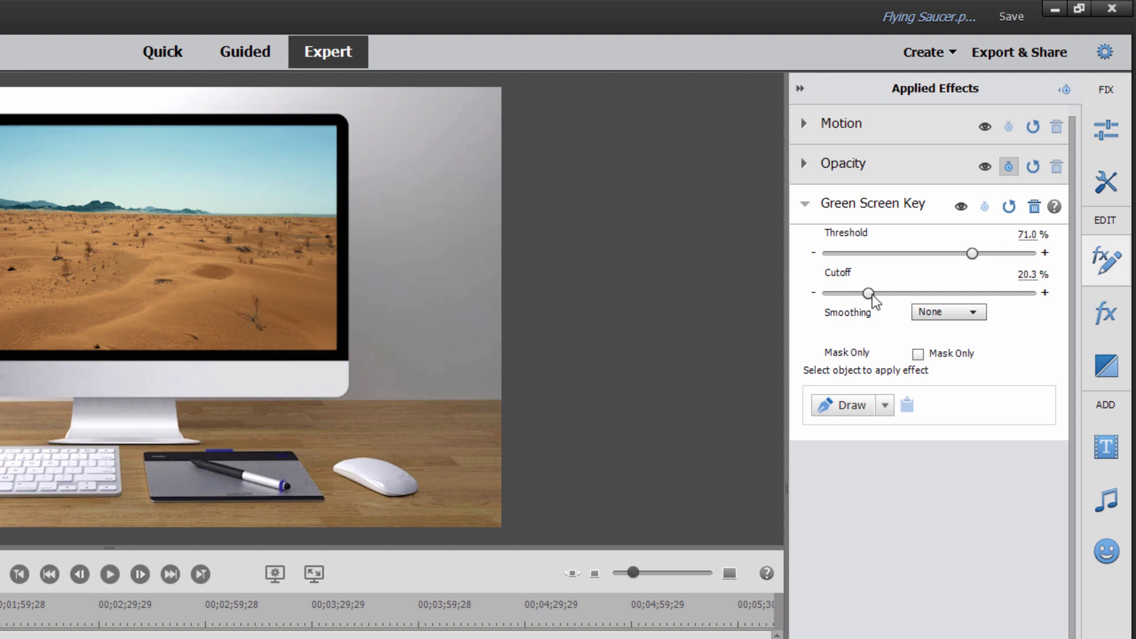
left_click_drag(902, 290, 869, 293)
mouse_move(975, 255)
left_mouse_down()
mouse_move(907, 254)
mouse_move(981, 250)
left_mouse_up()
left_click_drag(872, 293, 911, 295)
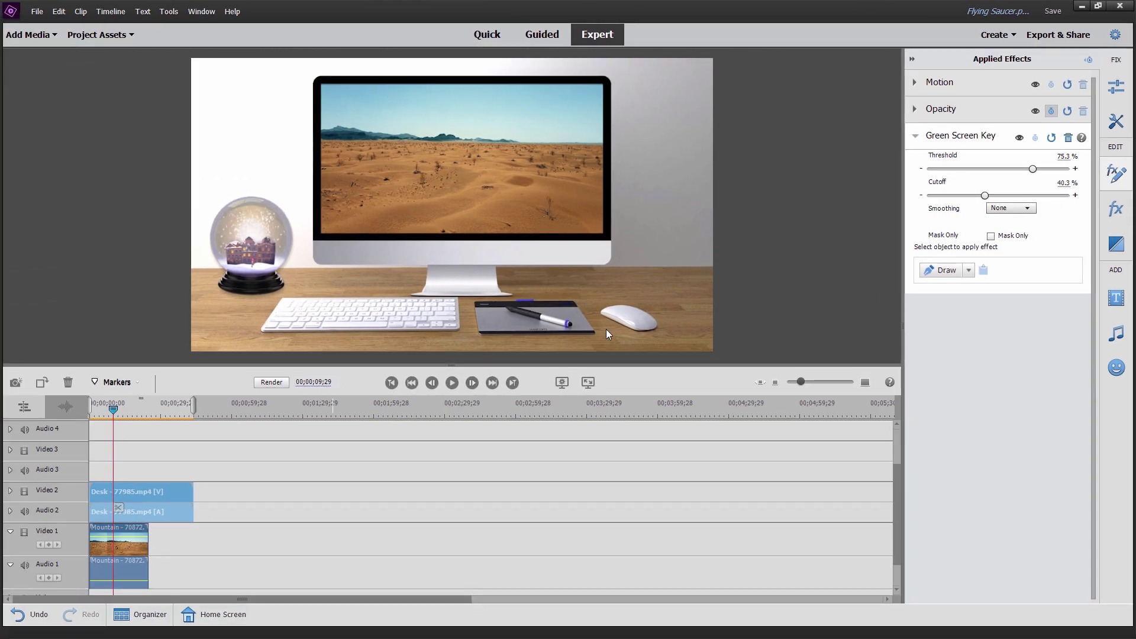
Play the desk and desert composite from the beginning to check the keyed monitor.
left_click(392, 383)
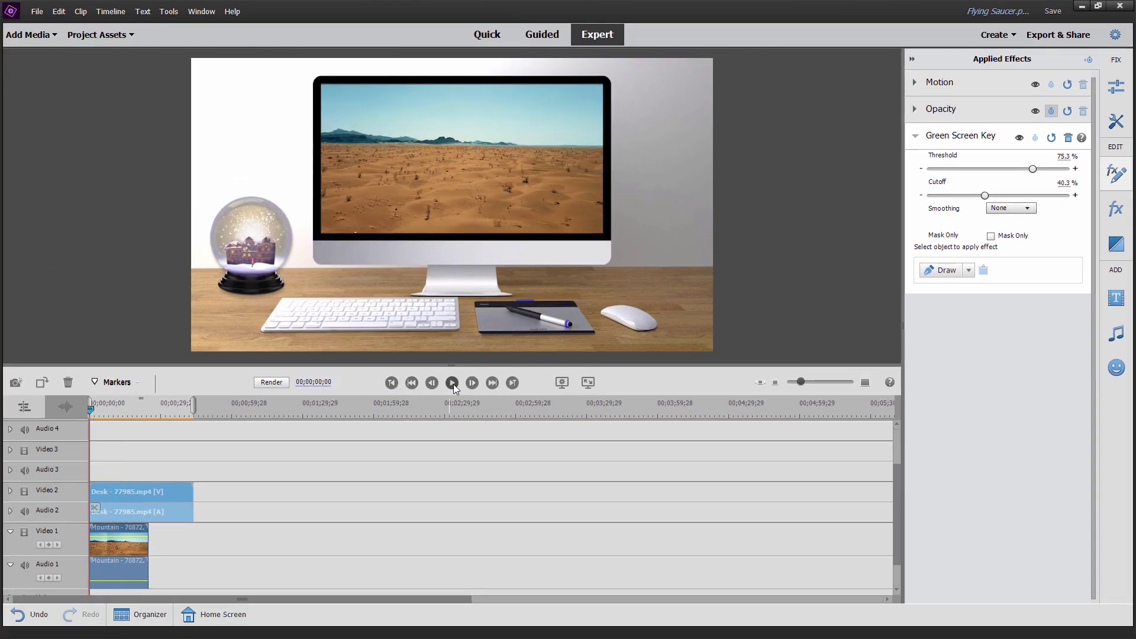
left_click(452, 383)
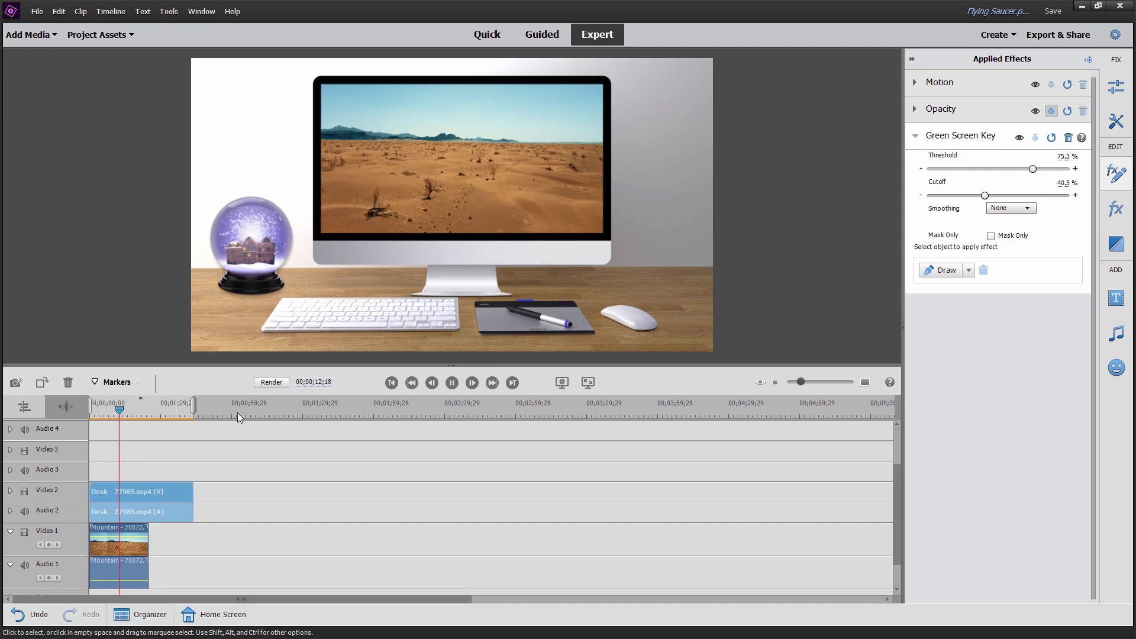
left_click(423, 263)
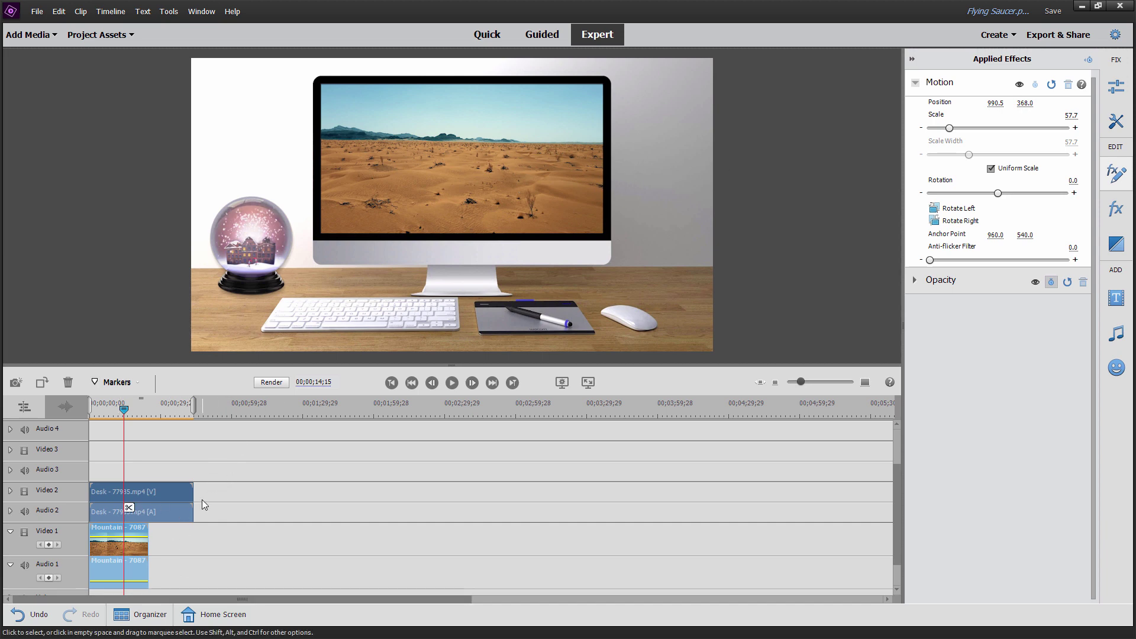
Move the Desk clip up to Video 3 and place the Space Ship clip at the start of Video 2.
left_click_drag(133, 488, 133, 446)
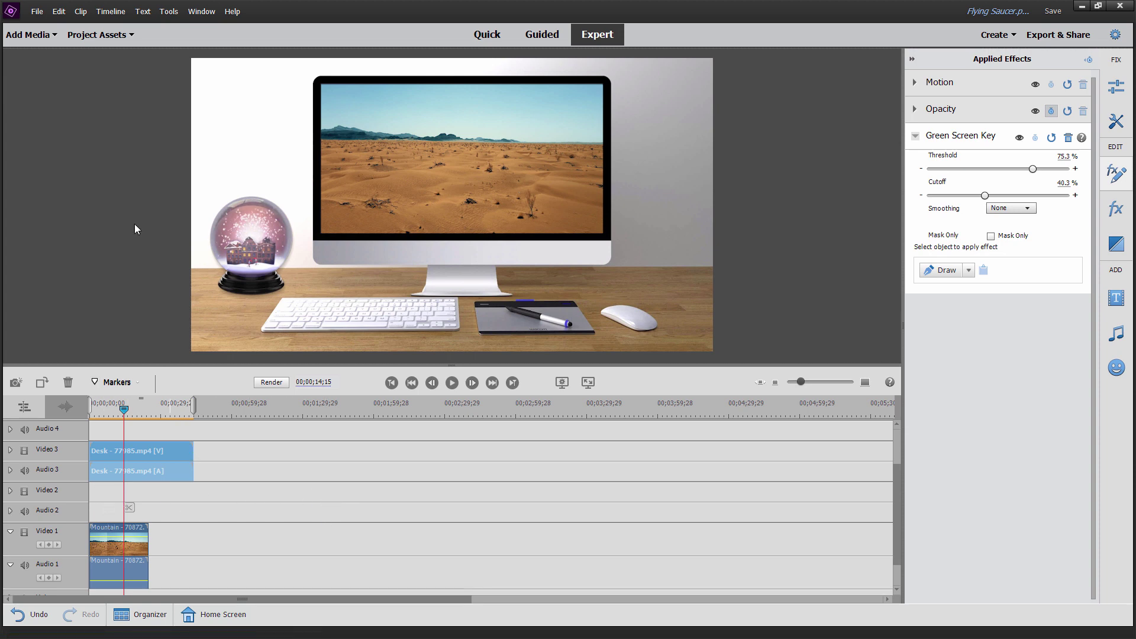
left_click(101, 34)
left_click(58, 181)
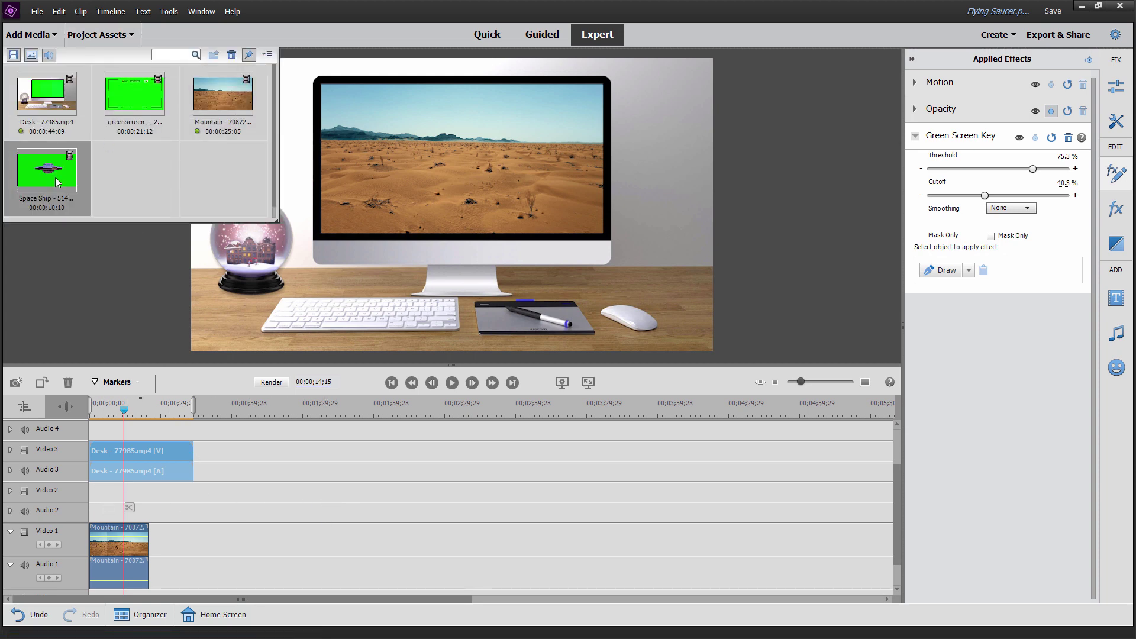
left_click_drag(46, 181, 101, 491)
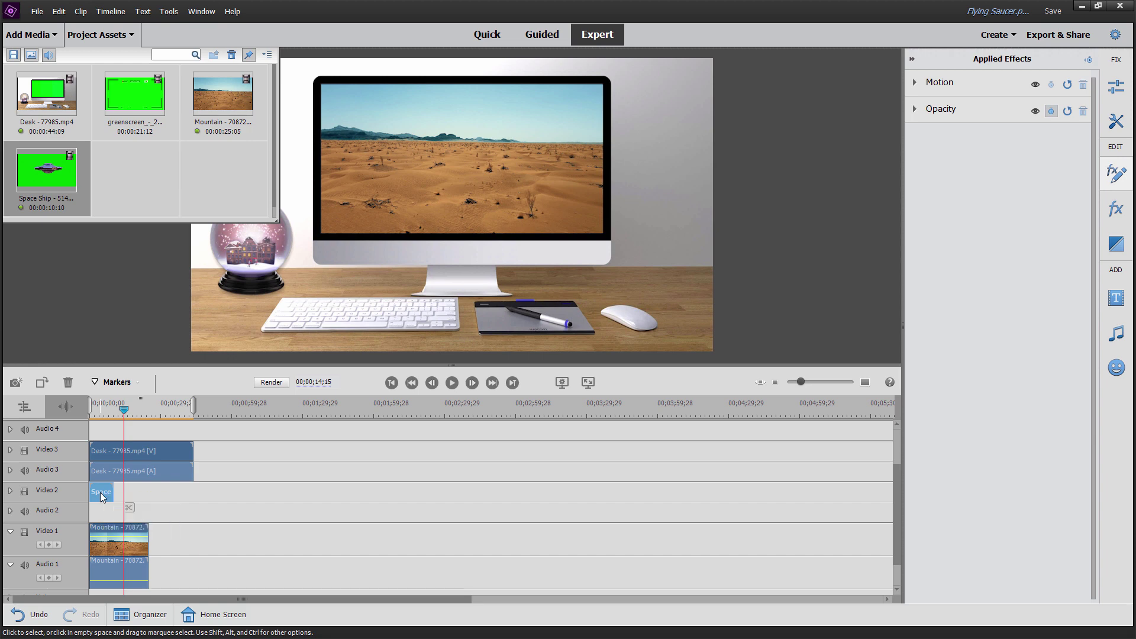
Set the playhead to 00;00;03;07 and move the Space Ship clip to Video 4, above the Desk clip.
left_click(98, 411)
left_click_drag(98, 412, 95, 411)
left_click(247, 349)
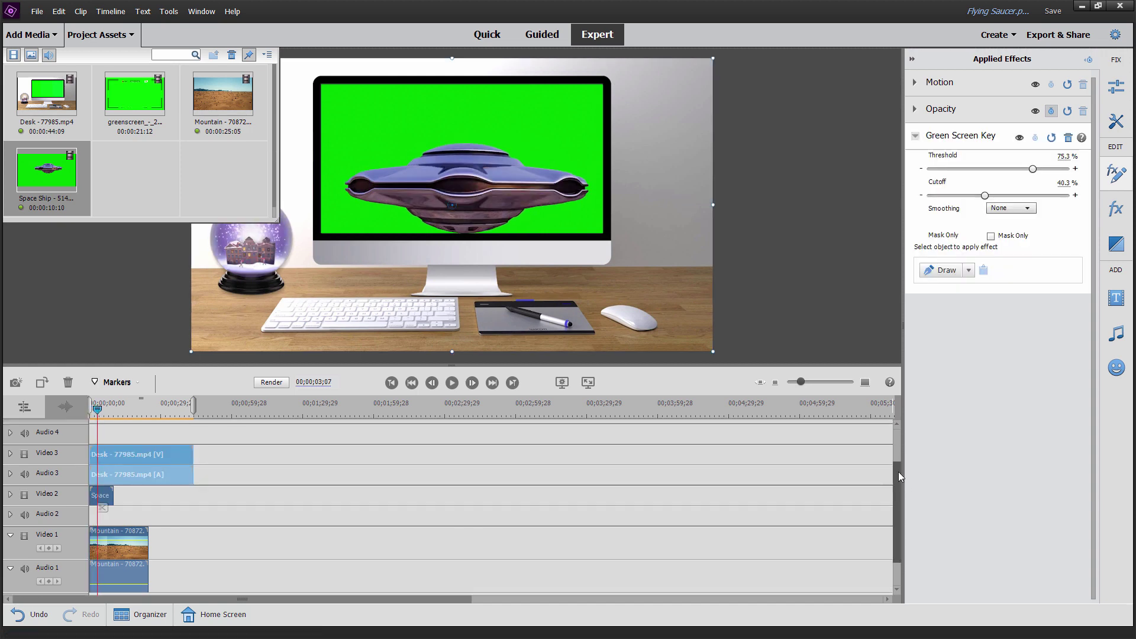
left_click_drag(898, 471, 896, 449)
left_click_drag(107, 544, 98, 481)
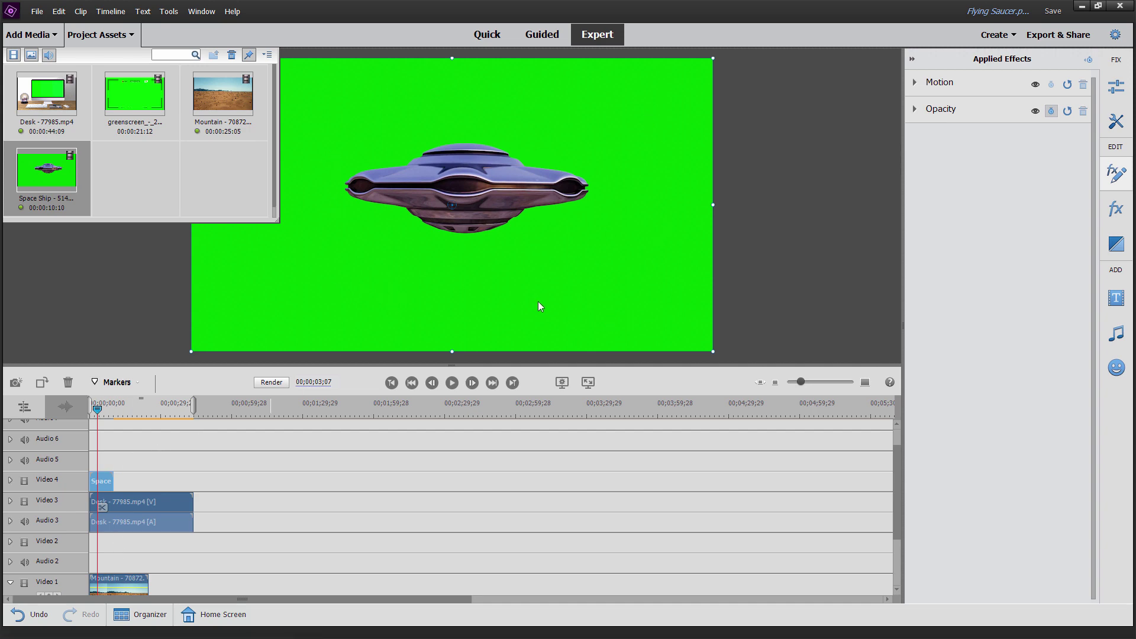
Apply Green Screen Key to the Space Ship clip with a threshold of 59.3% and a cutoff of 31.6%.
left_click(1120, 210)
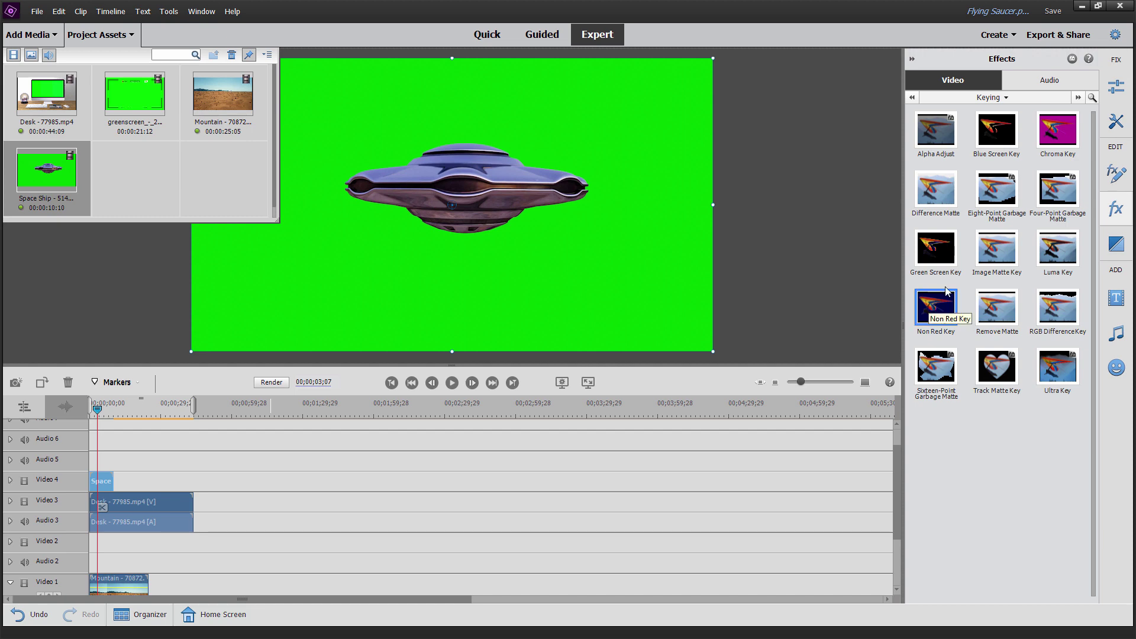
left_click_drag(935, 254, 107, 485)
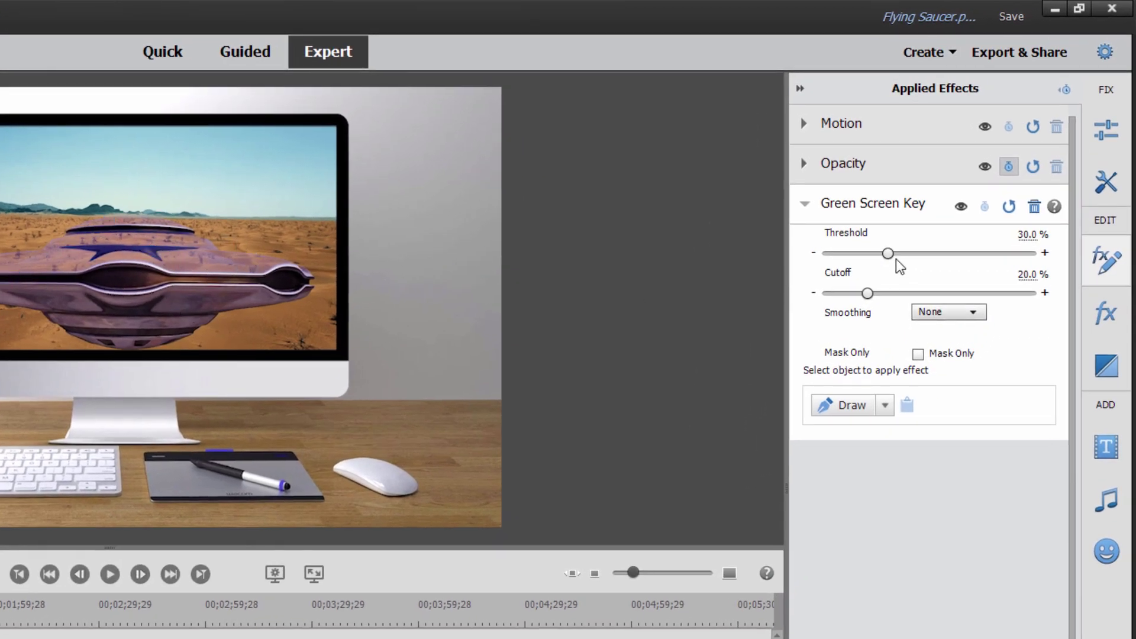
mouse_move(892, 256)
left_mouse_down()
mouse_move(939, 251)
mouse_move(895, 248)
left_mouse_up()
left_click(940, 253)
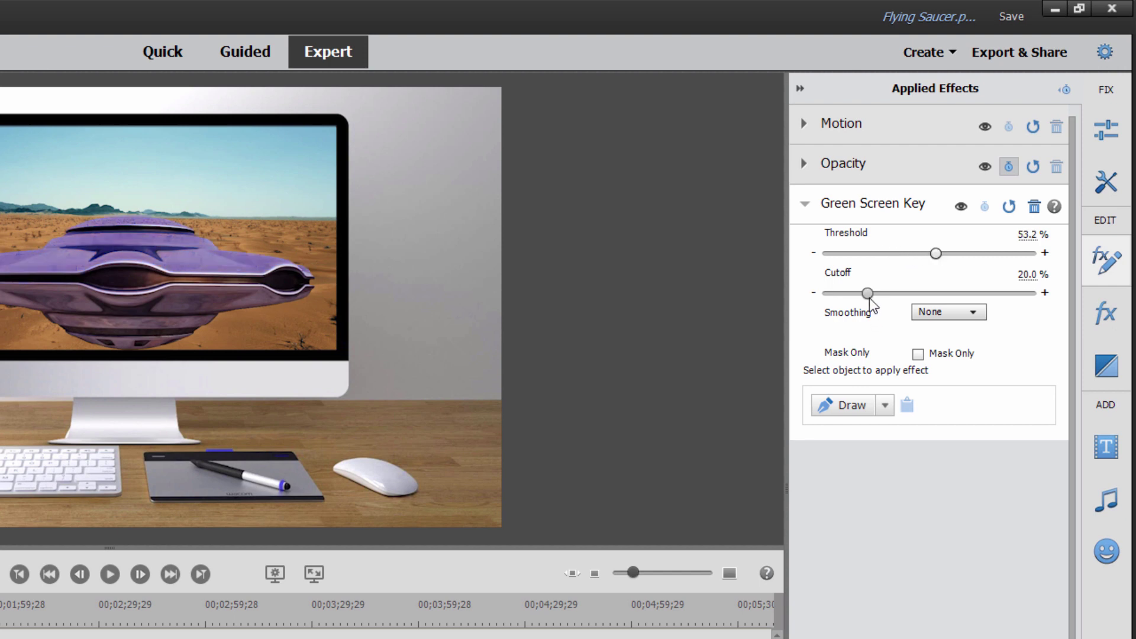
left_click_drag(867, 292, 892, 294)
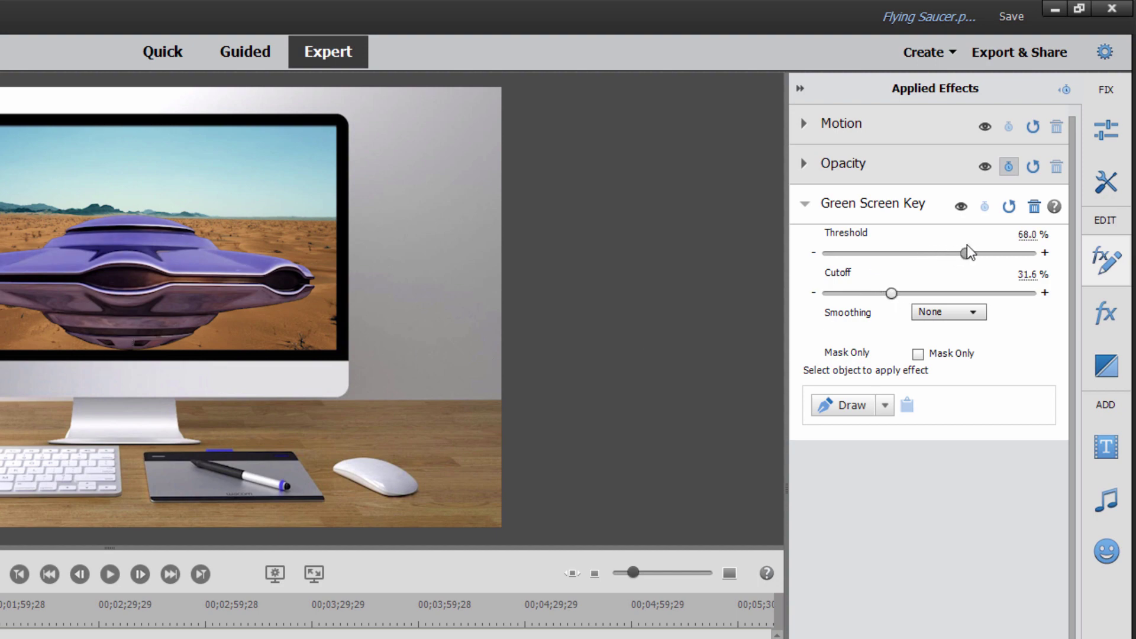
left_click_drag(967, 252, 949, 253)
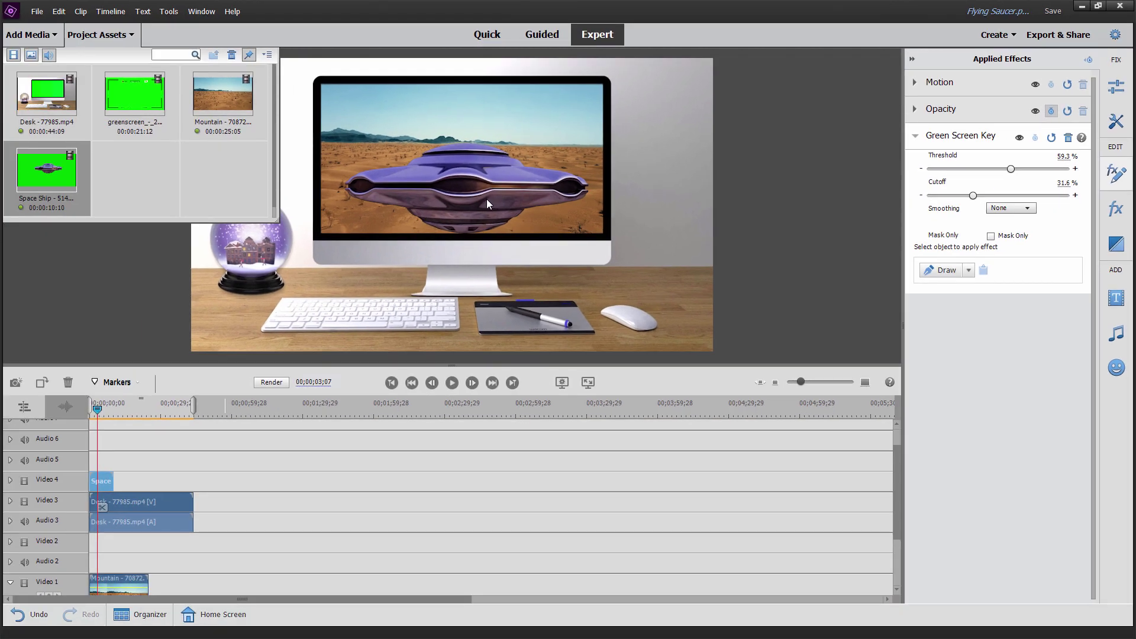
Scale the Space Ship clip to 52.0 and position it at 594.3, 553.1, overlapping the monitor's left edge.
left_click(488, 205)
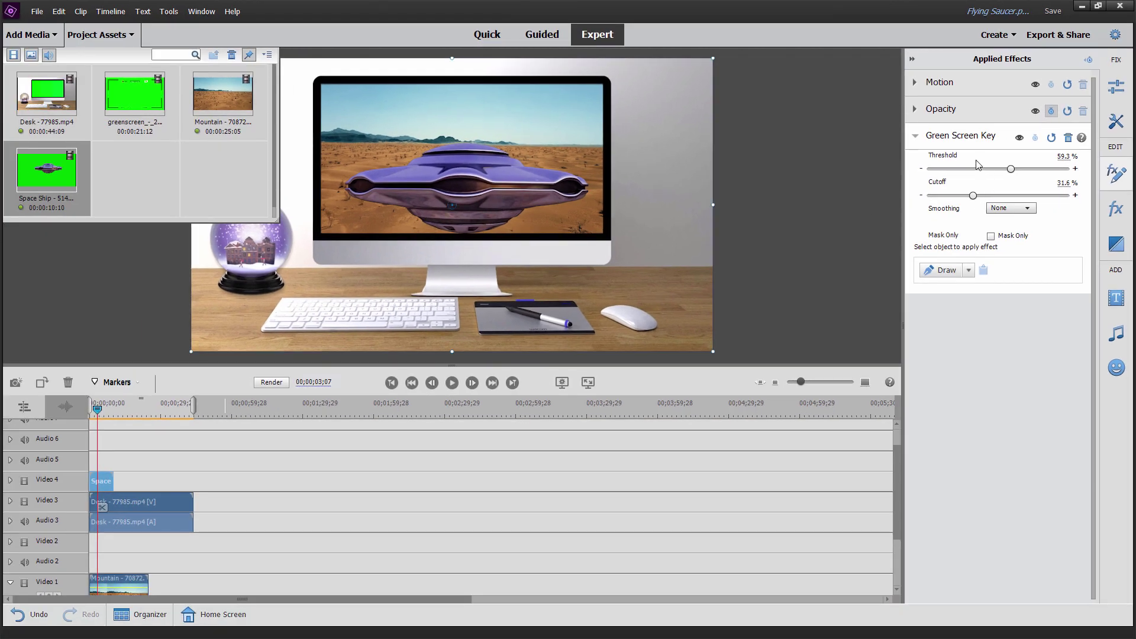
left_click(959, 83)
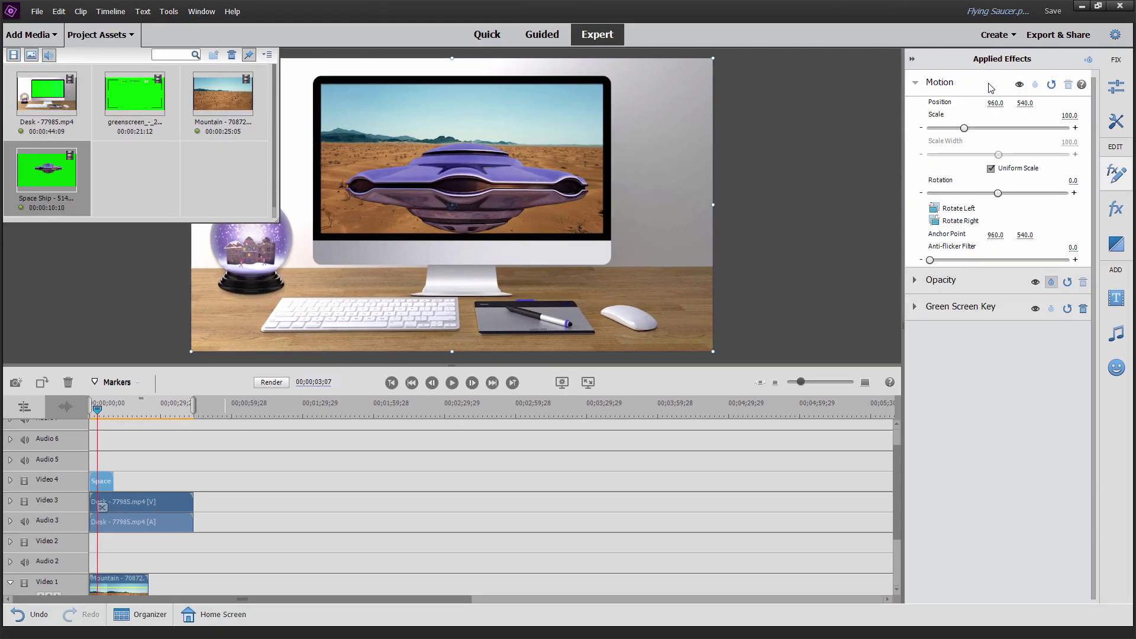
left_click(920, 83)
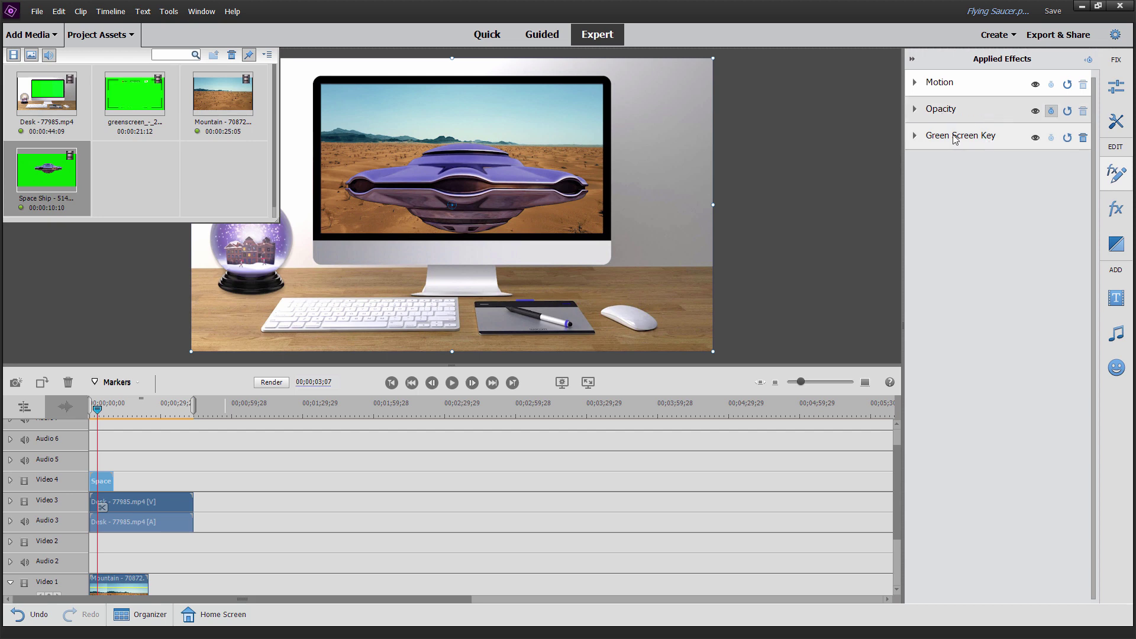
left_click(963, 86)
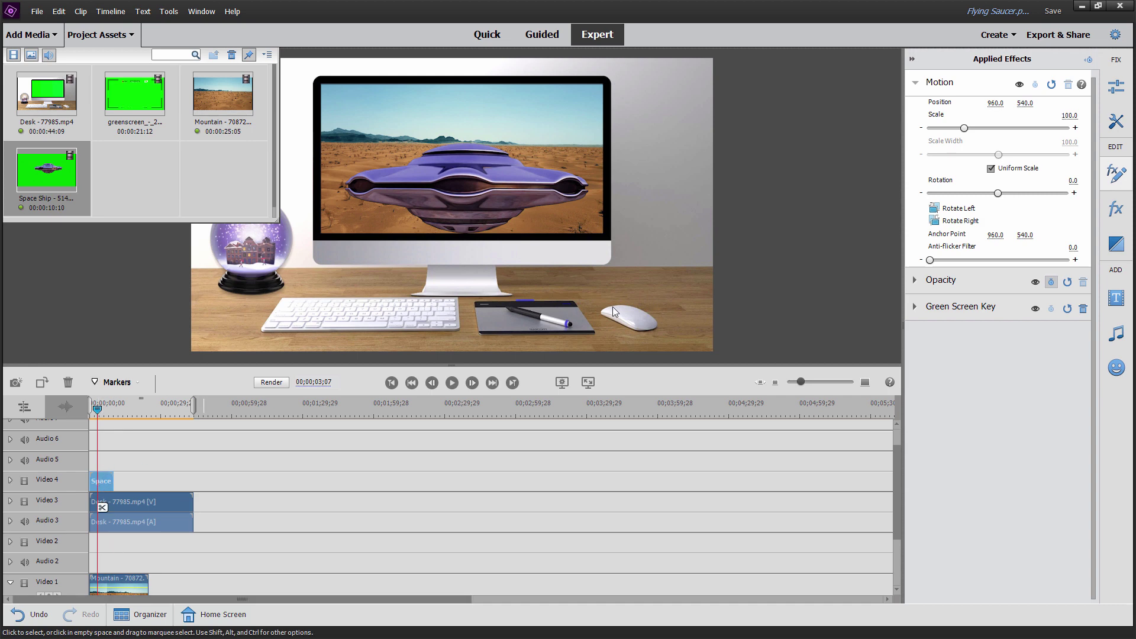
left_click(525, 192)
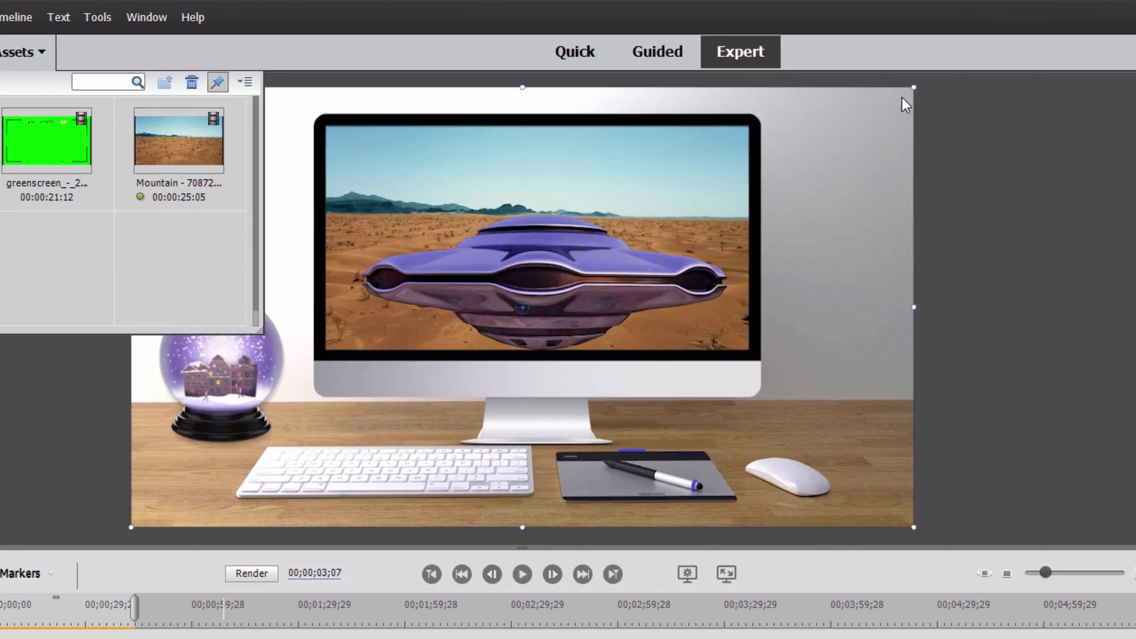
left_click_drag(913, 88, 732, 218)
left_click_drag(532, 301, 444, 311)
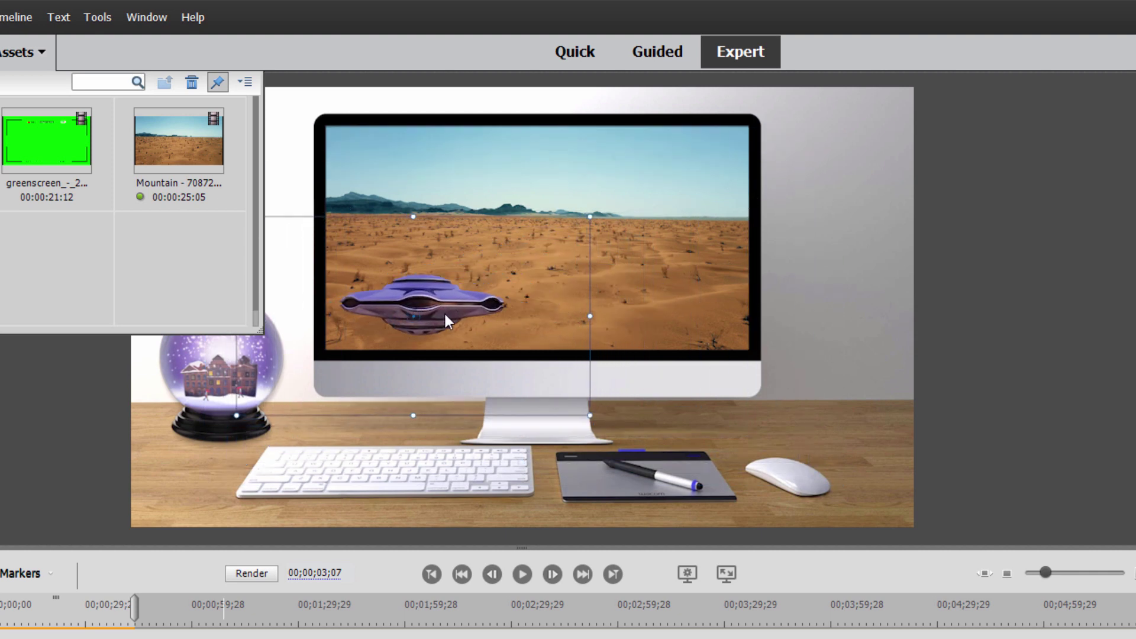
left_click_drag(579, 231, 430, 308)
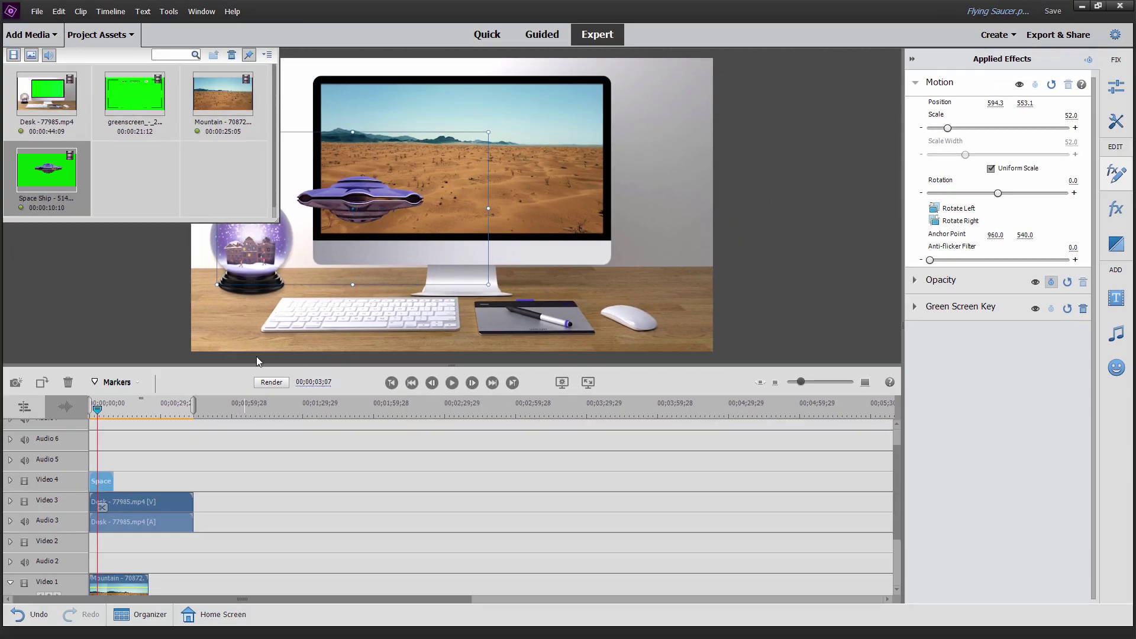
Turn on Motion animation for the Space Ship clip at 00;00;00;00 and expand the Video 4 track to show its keyframe controls.
left_click_drag(98, 409, 77, 414)
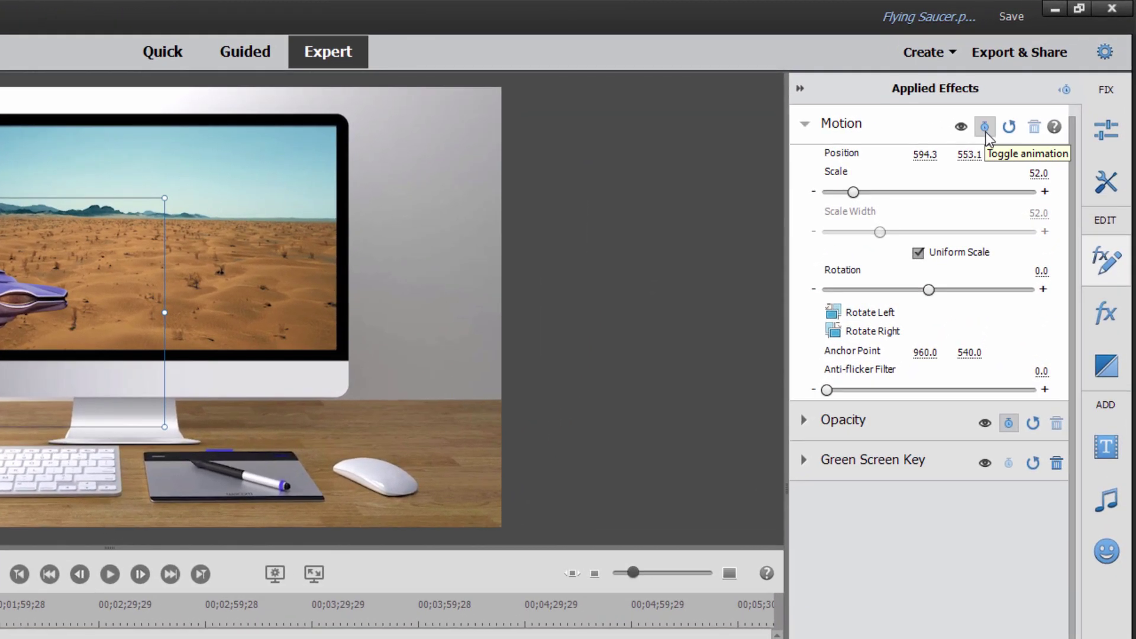
left_click(985, 127)
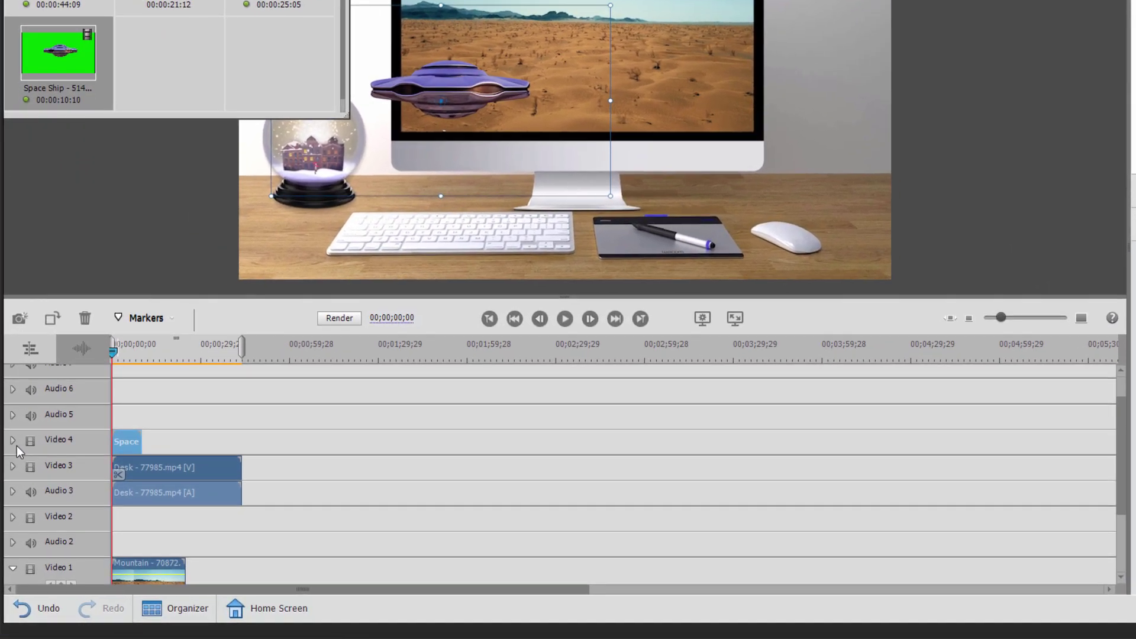
left_click(13, 441)
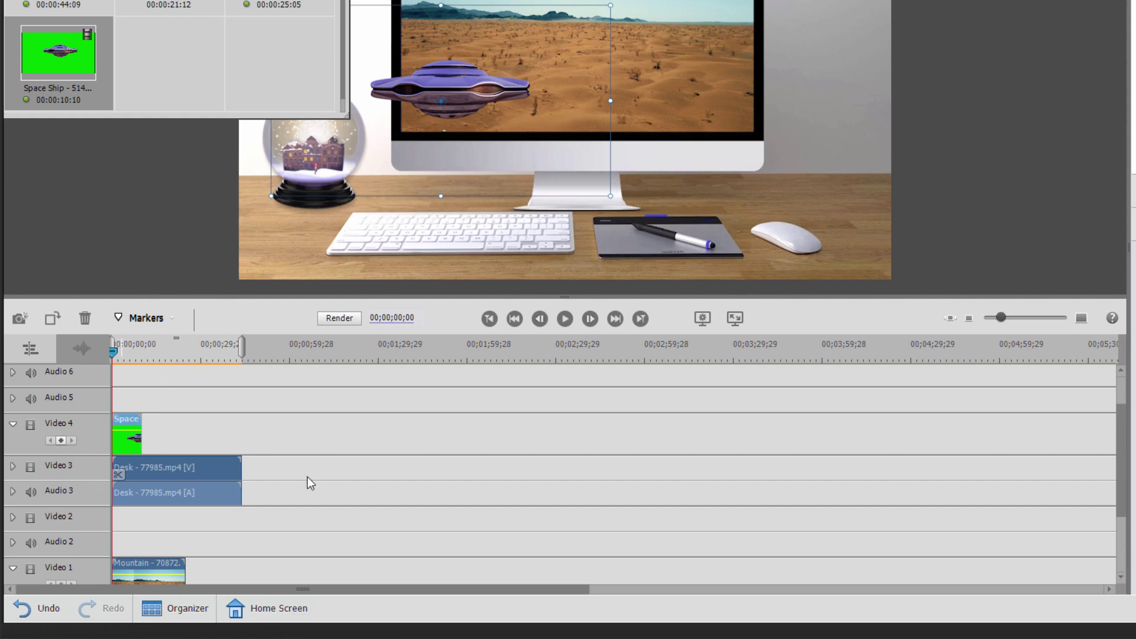
left_click_drag(1004, 318, 1020, 315)
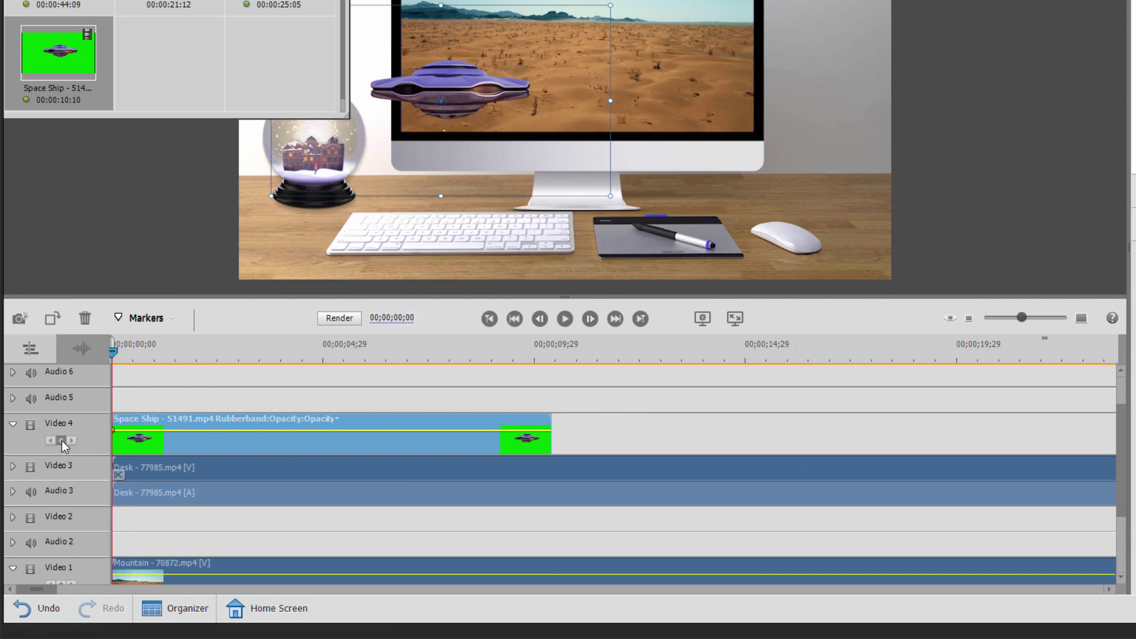
Add a keyframe at 00;00;10;07 and move the Space Ship clip to position 1804.6, 248.2, beyond the monitor's upper right.
left_click_drag(157, 351, 549, 346)
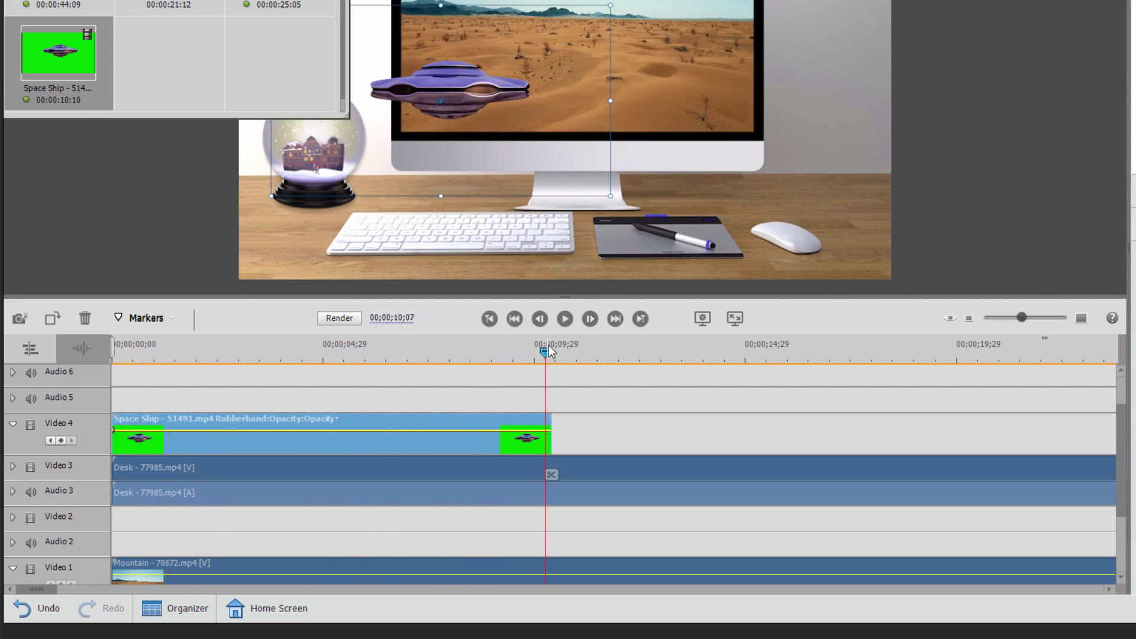
left_click(61, 441)
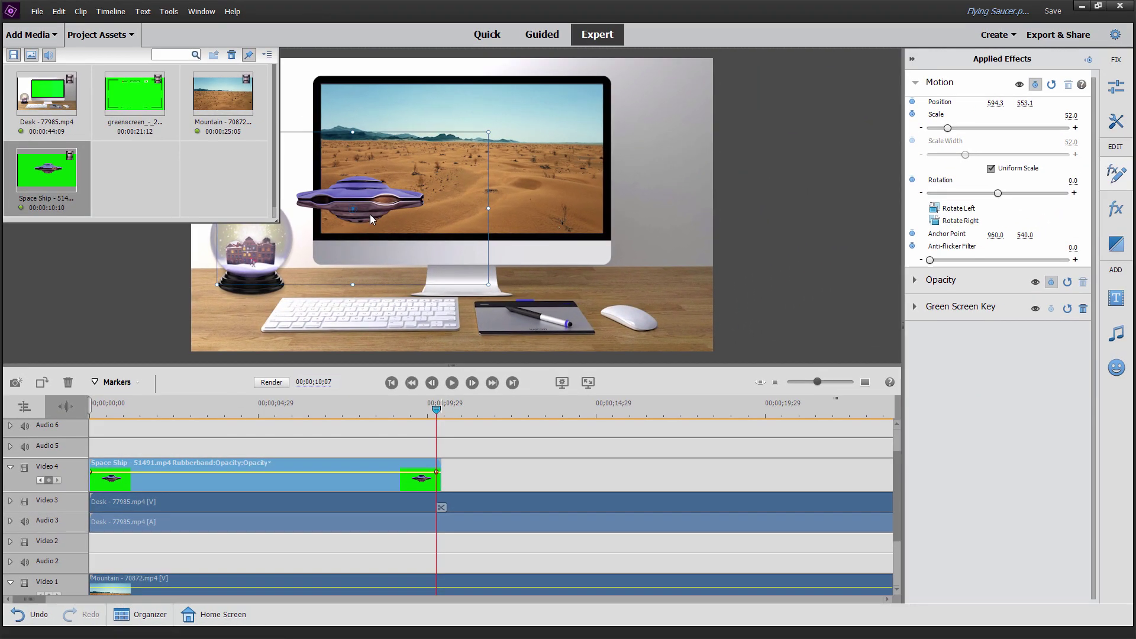
left_click_drag(463, 107, 491, 94)
left_click_drag(393, 203, 698, 132)
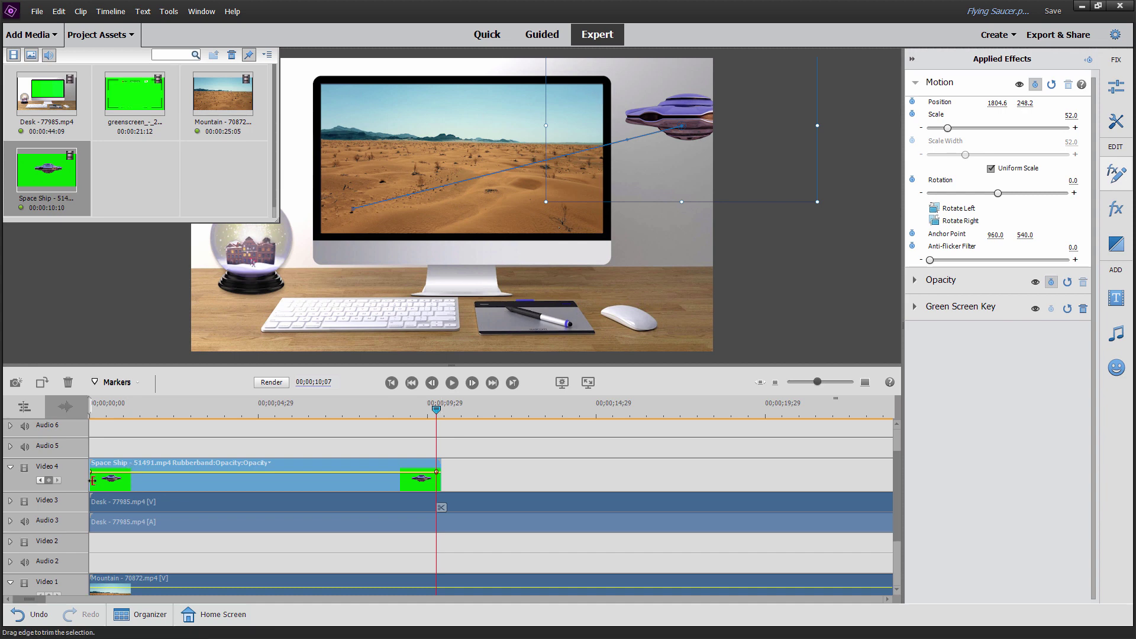
Check the Space Ship clip's start and end keyframes and play its flight from the beginning.
left_click(40, 480)
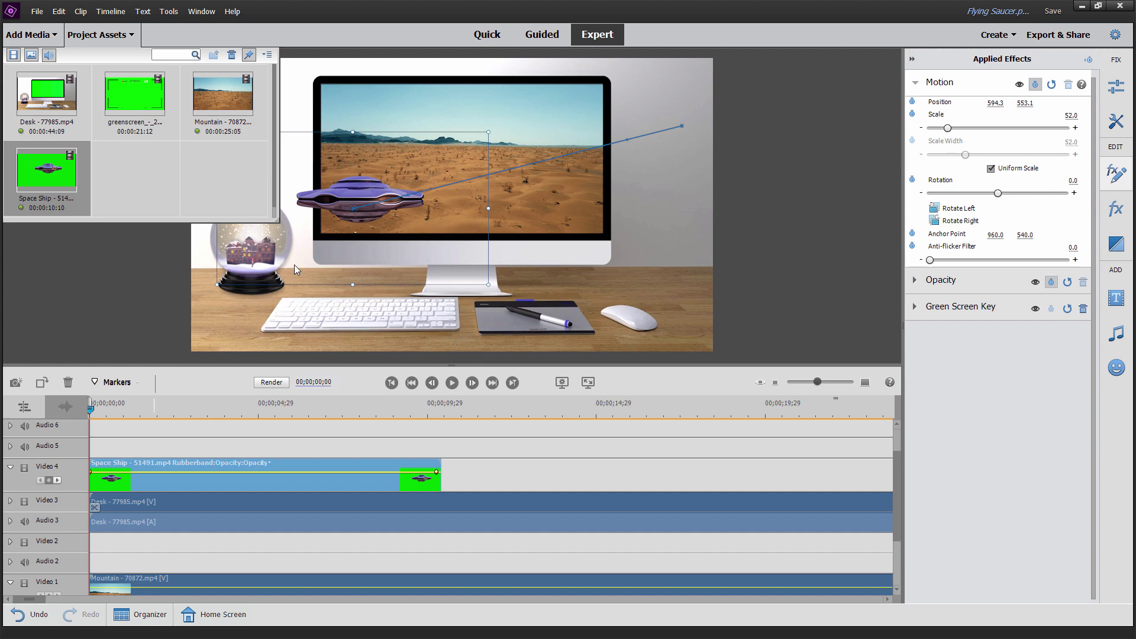
left_click(58, 480)
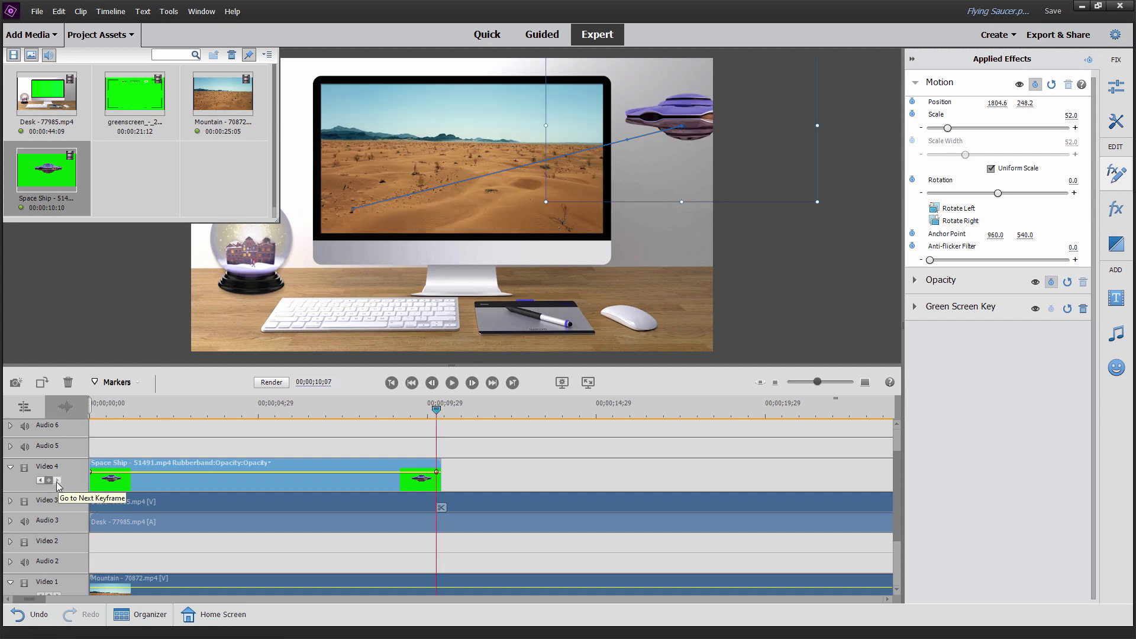
left_click(40, 480)
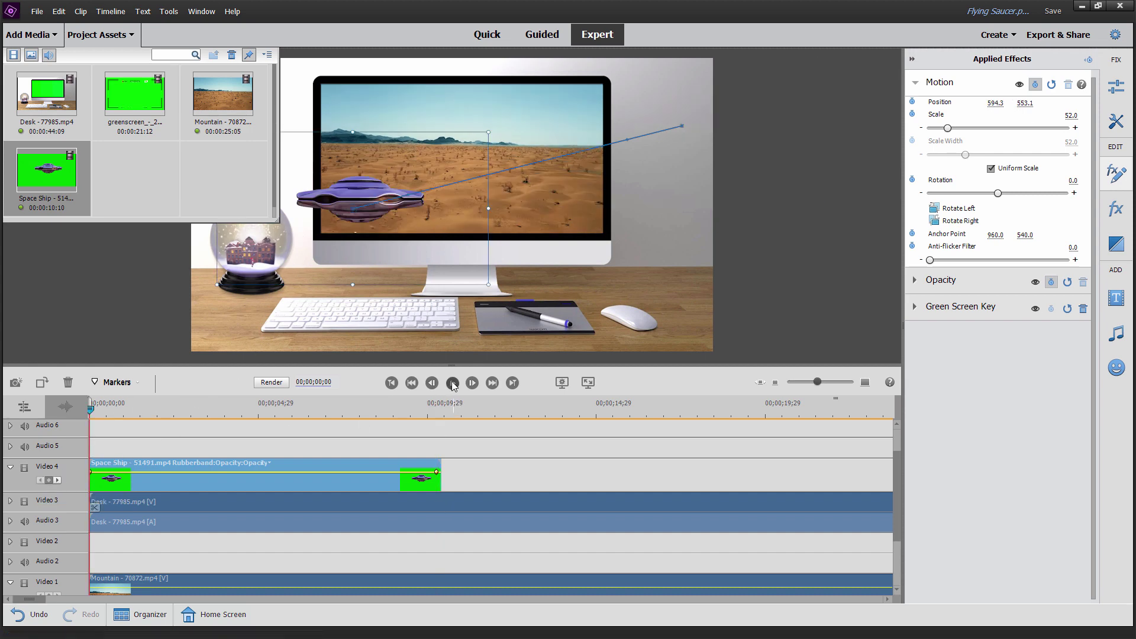
left_click(453, 384)
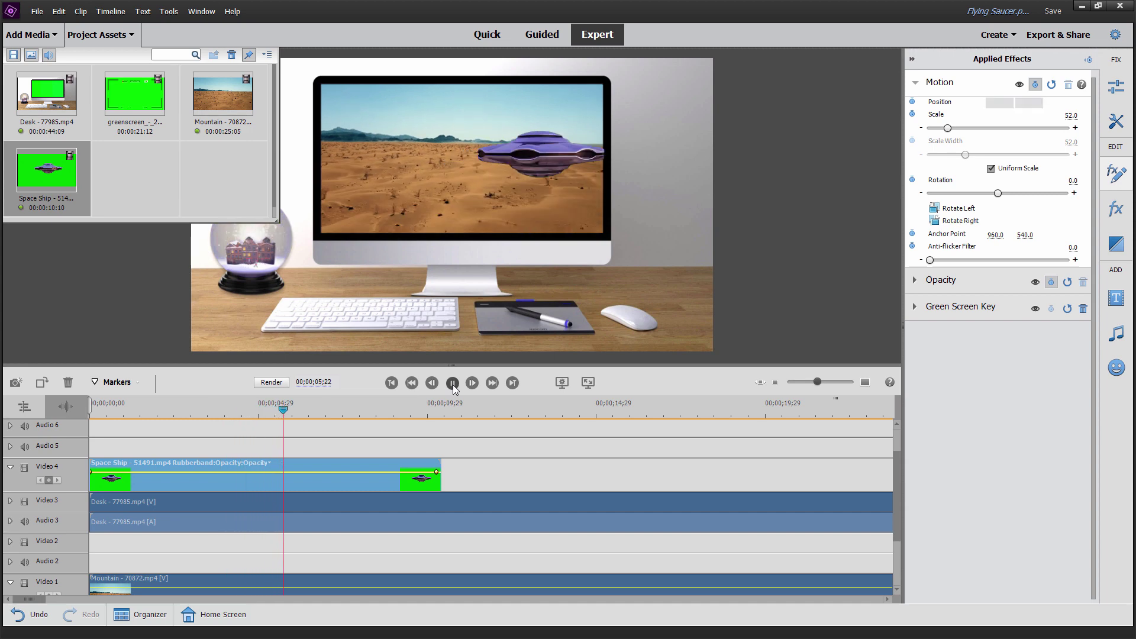
left_click(453, 384)
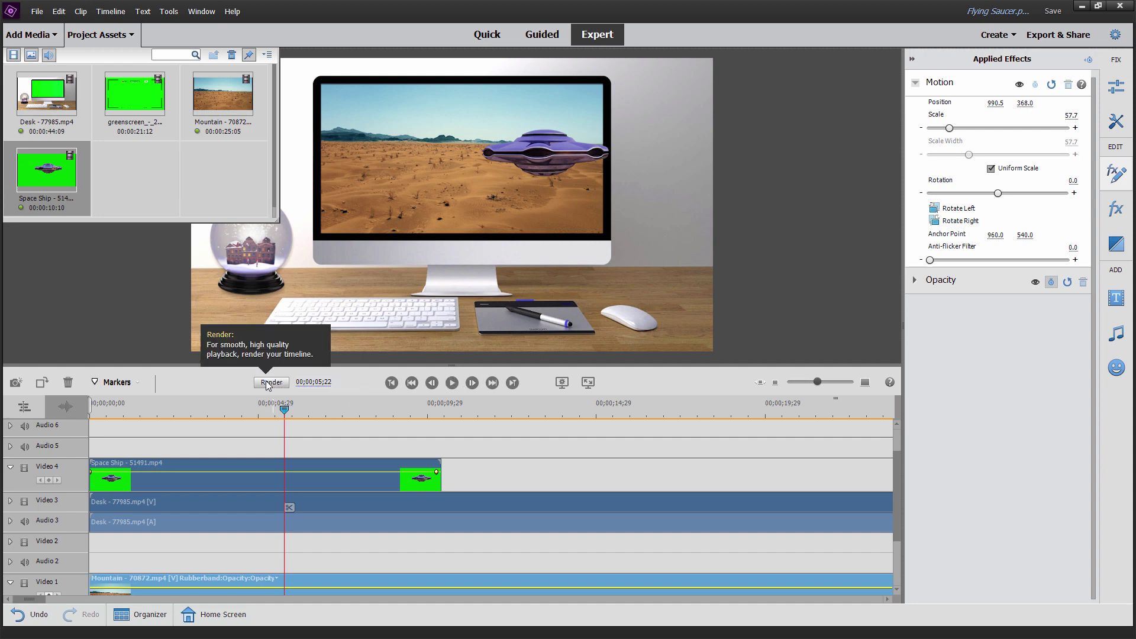
Hide the project assets, render the timeline and play back the saucer's flight across the monitor.
left_click(133, 37)
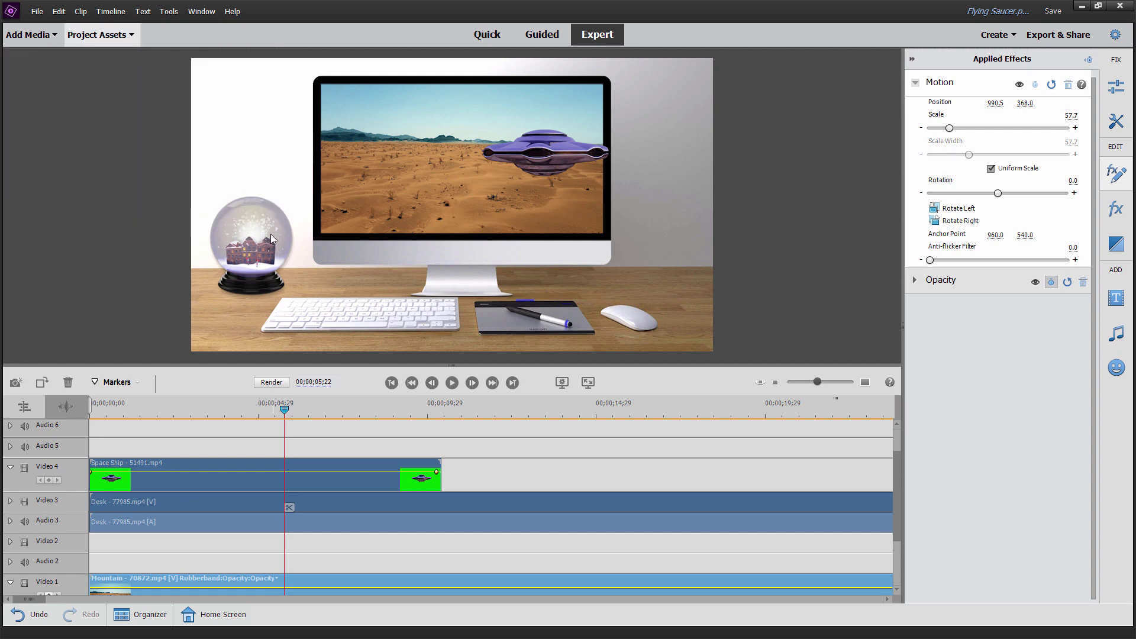
left_click(276, 385)
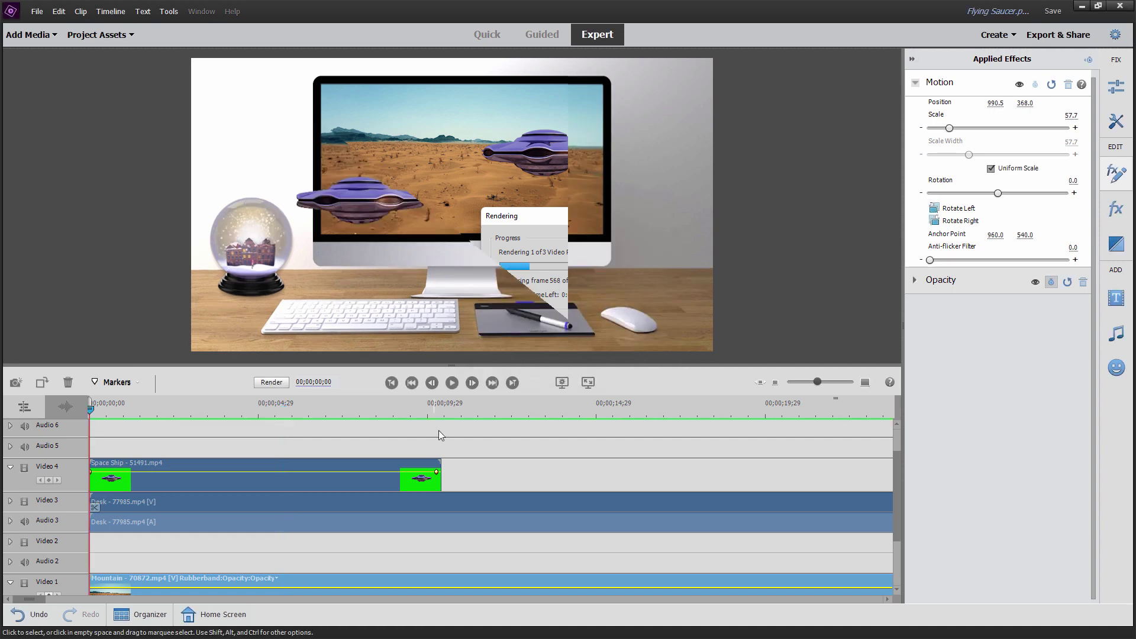
left_click(451, 384)
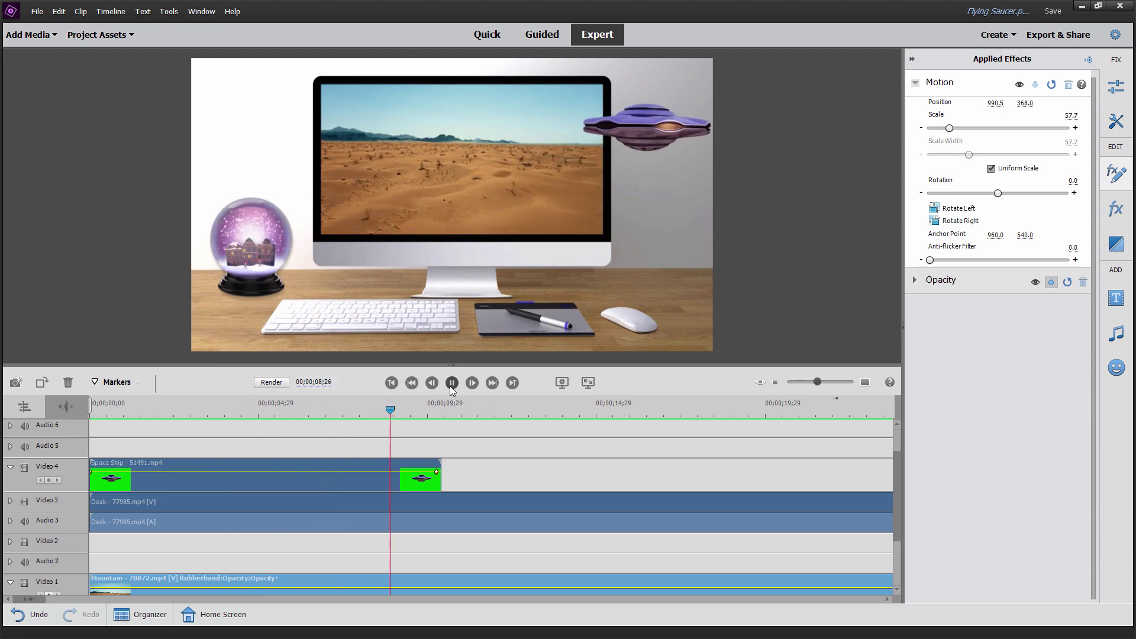
left_click(451, 383)
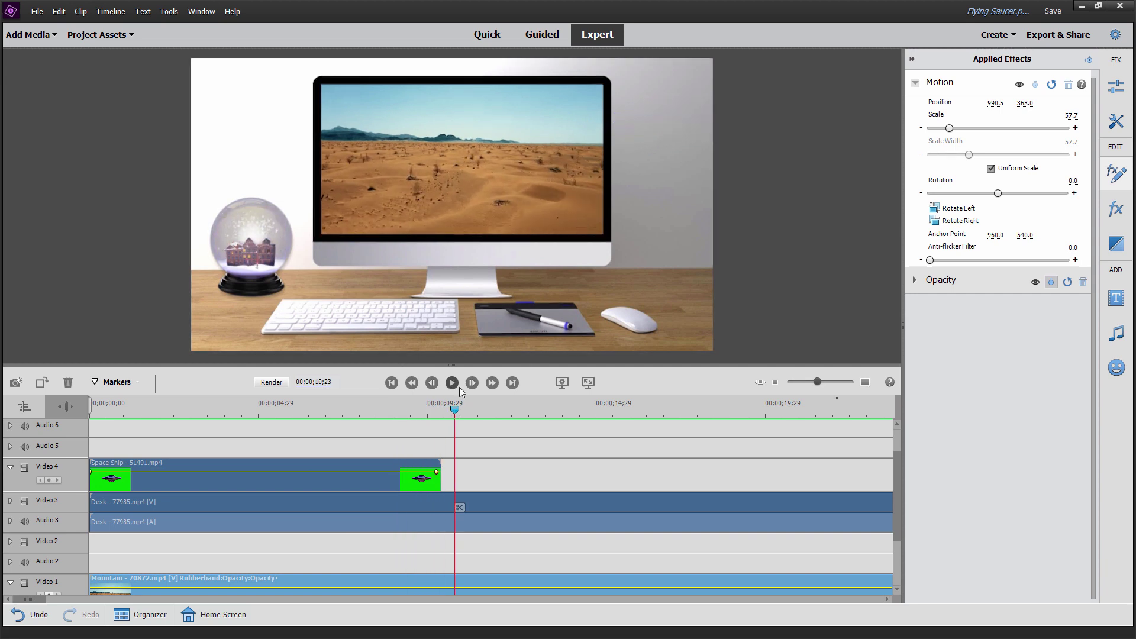
Move the Space Ship clip down to the start of Video 2, beneath the Desk clip.
scroll(898, 488, "down", 1)
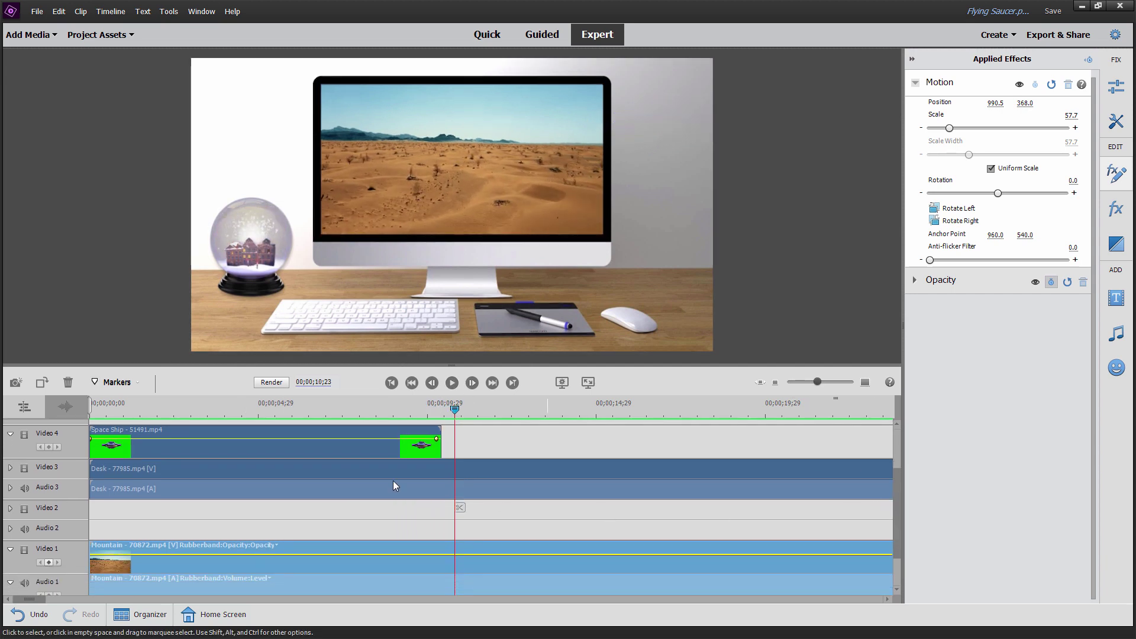
left_click(236, 442)
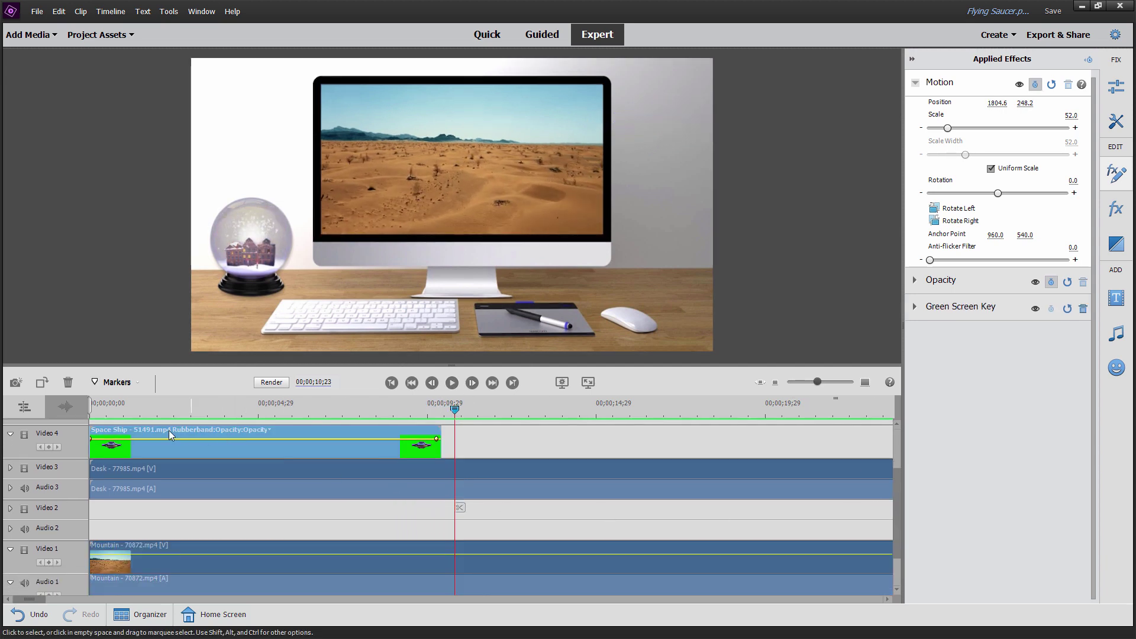
left_click(210, 430)
left_click_drag(208, 431, 116, 481)
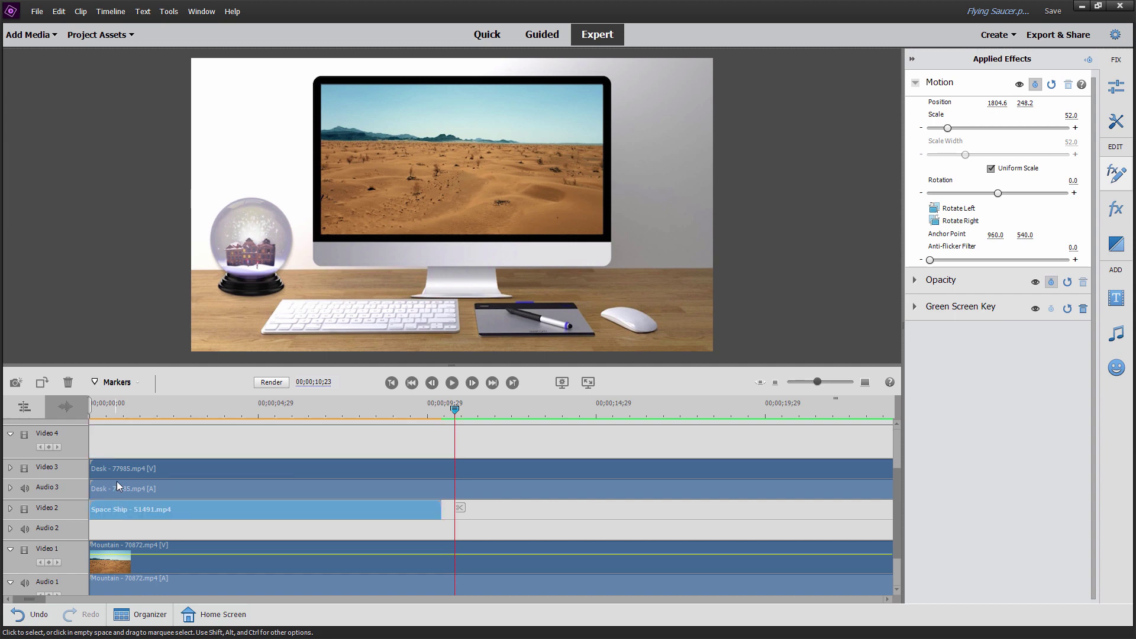
left_click(234, 467)
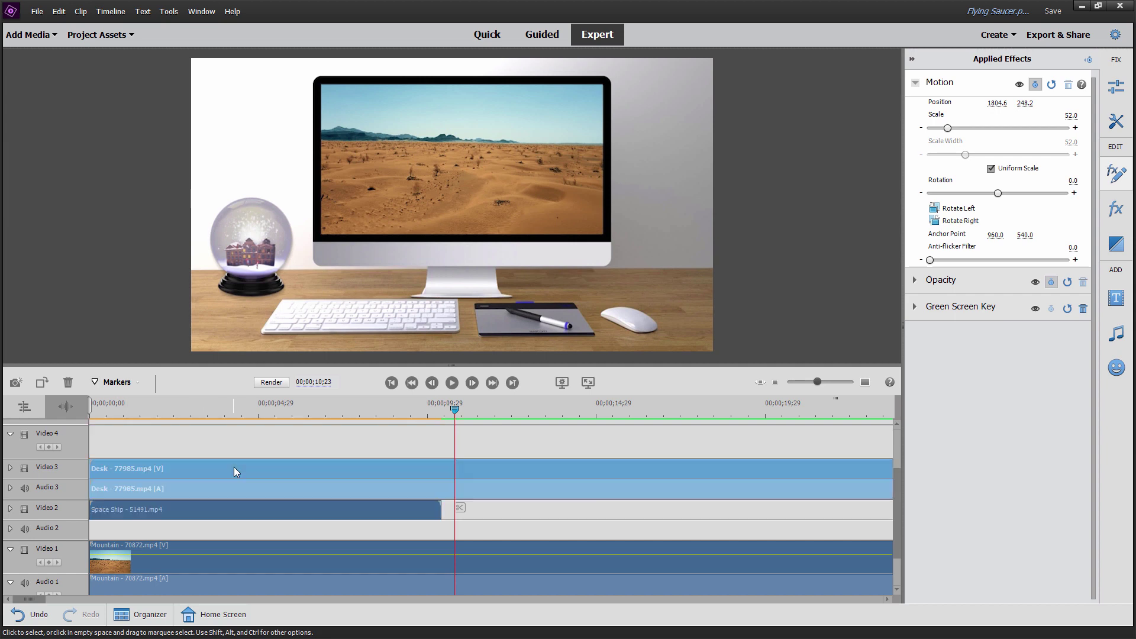
left_click(202, 512)
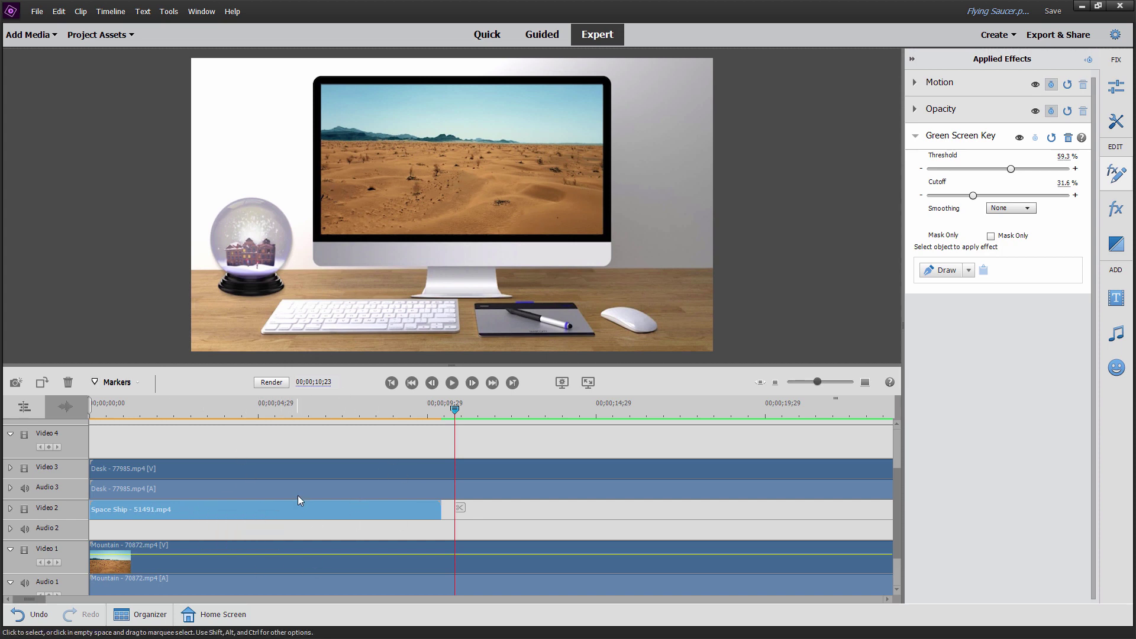
Play the composite from the start to check the saucer's path behind the monitor frame.
left_click(128, 411)
left_click_drag(128, 411, 77, 414)
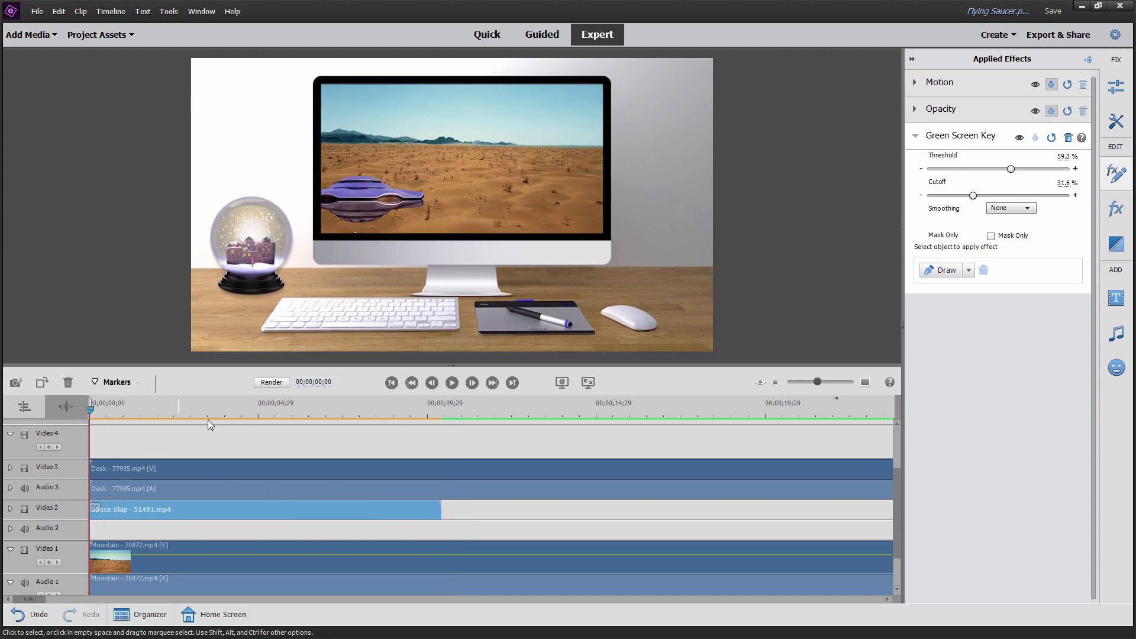
left_click(452, 382)
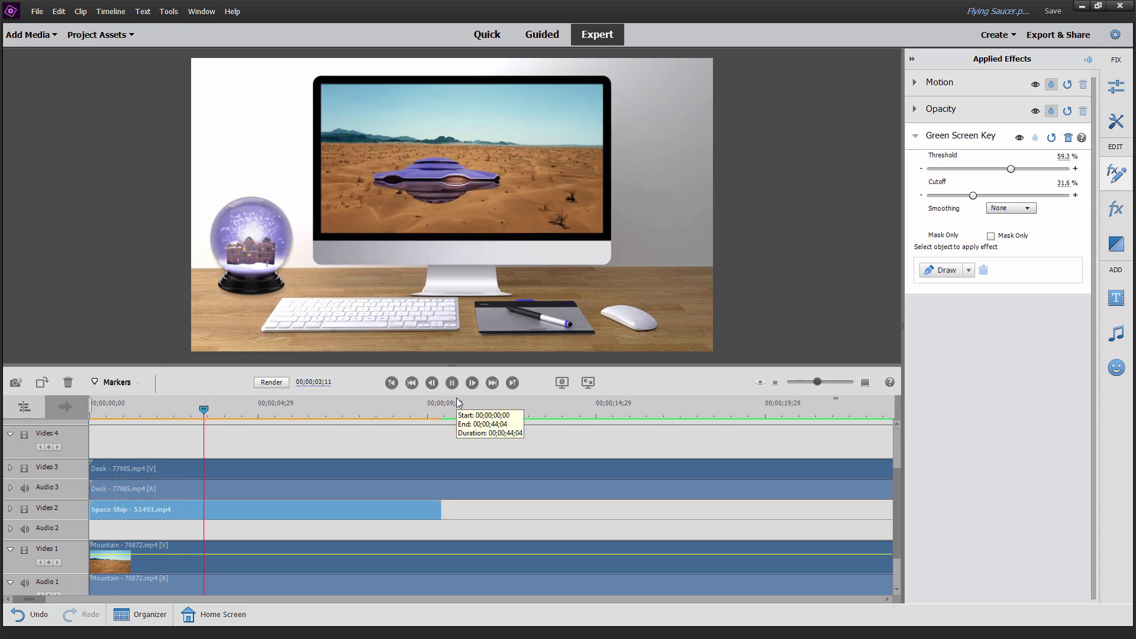
left_click(452, 382)
left_click(290, 559)
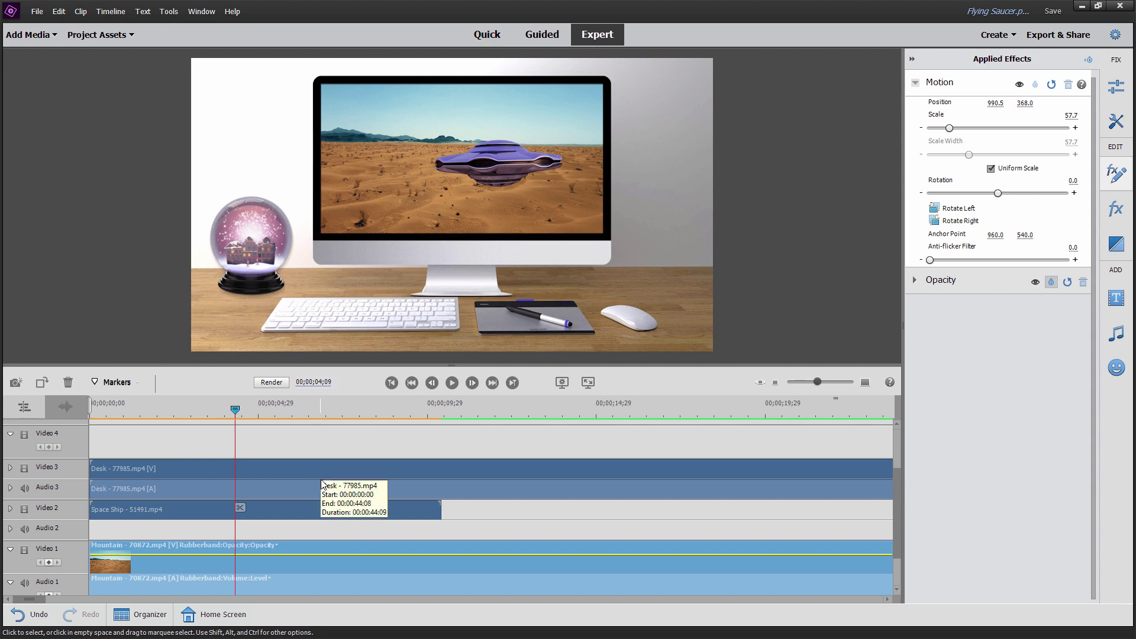
Render the timeline with the saucer beneath the Desk clip and review the playback, returning the playhead to 00;00;02;26.
left_click(270, 382)
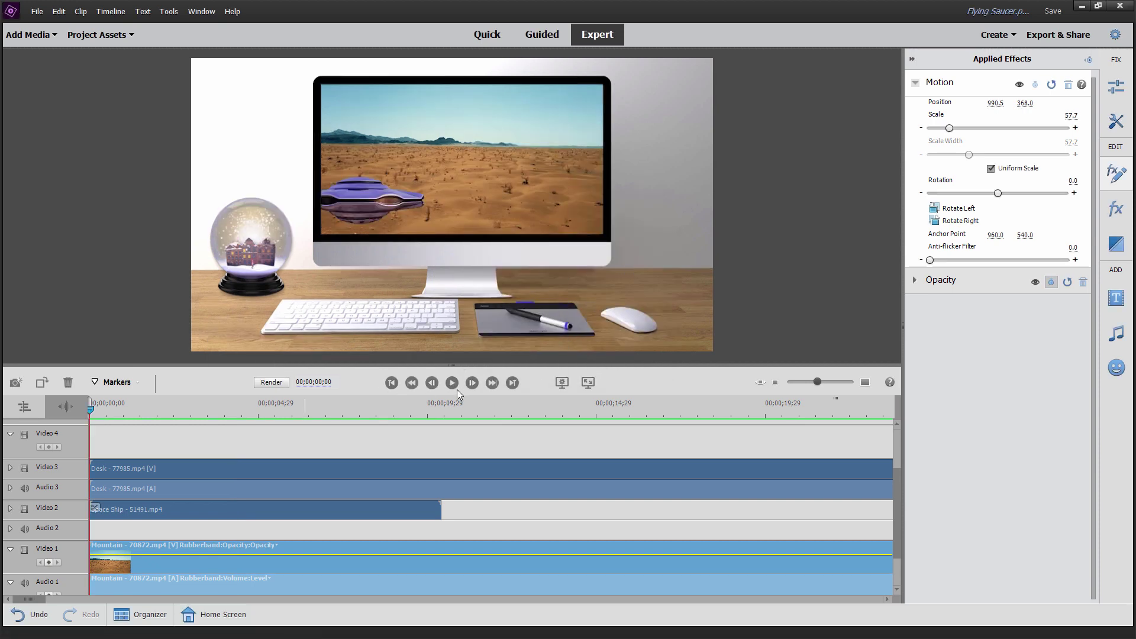
left_click(451, 382)
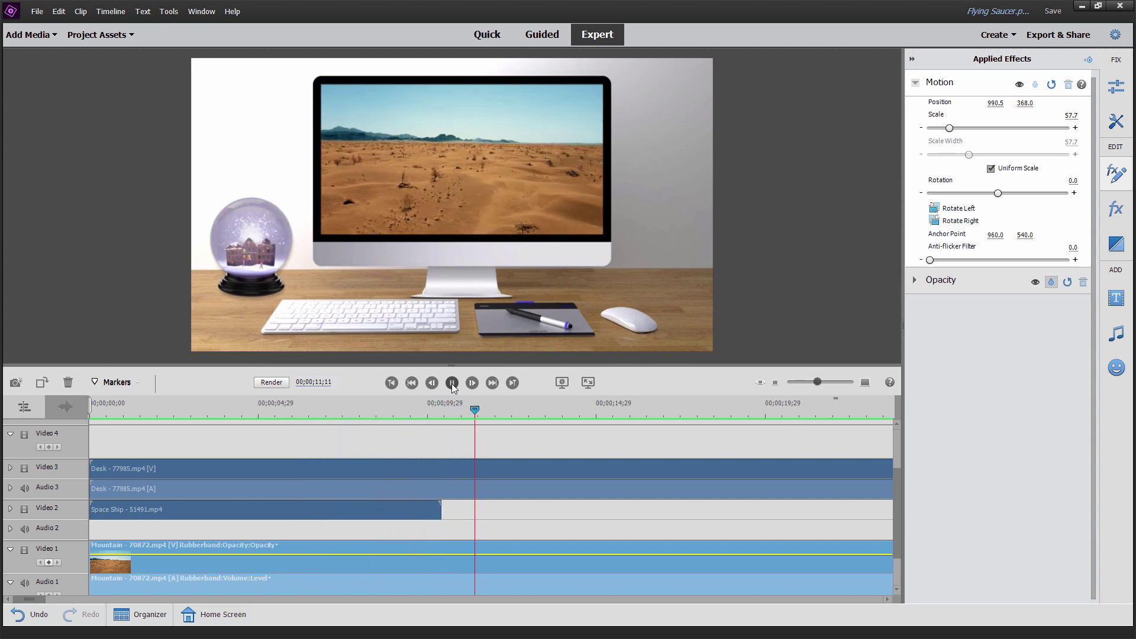
left_click(451, 383)
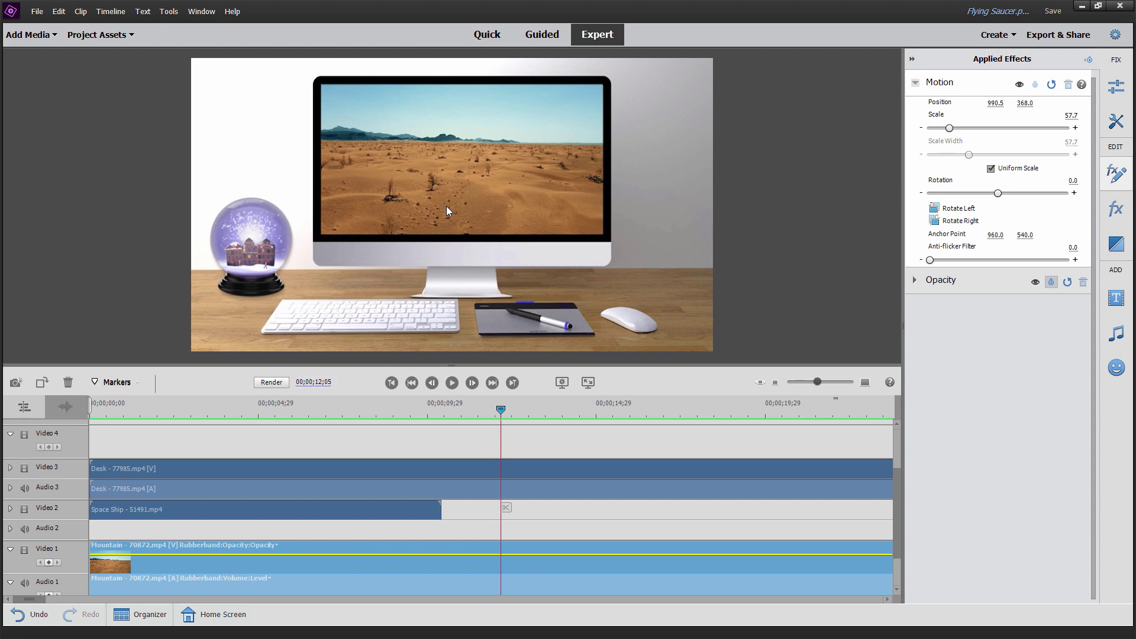
left_click(187, 408)
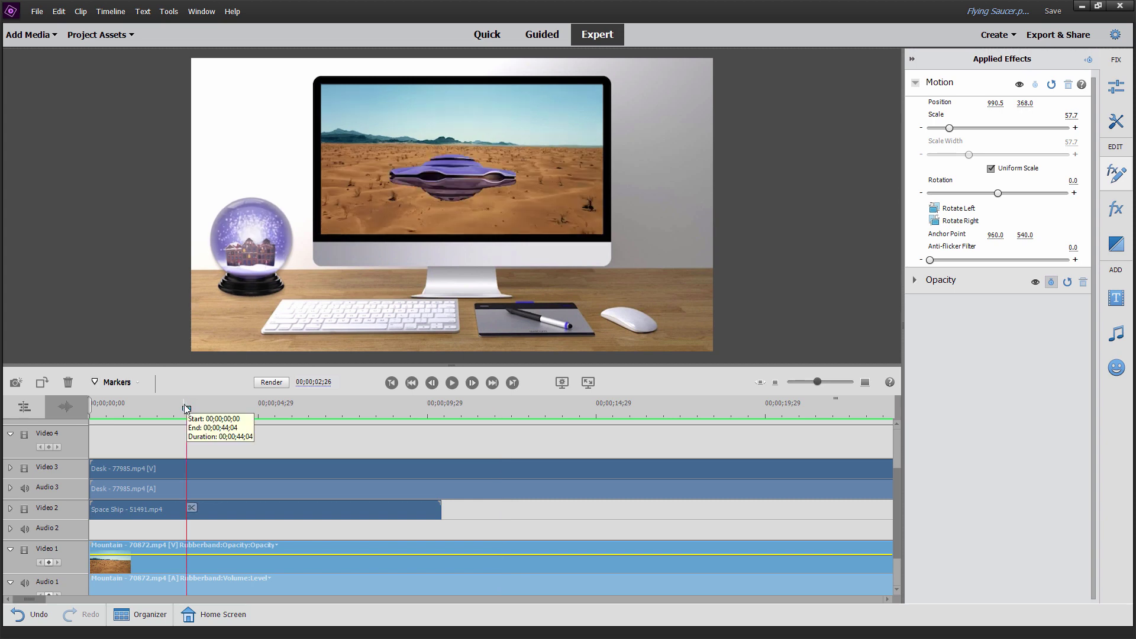
Place the greenscreen_-_28143.mp4 camera overlay clip at the start of Video 4, above the Desk clip.
left_click_drag(181, 408, 90, 407)
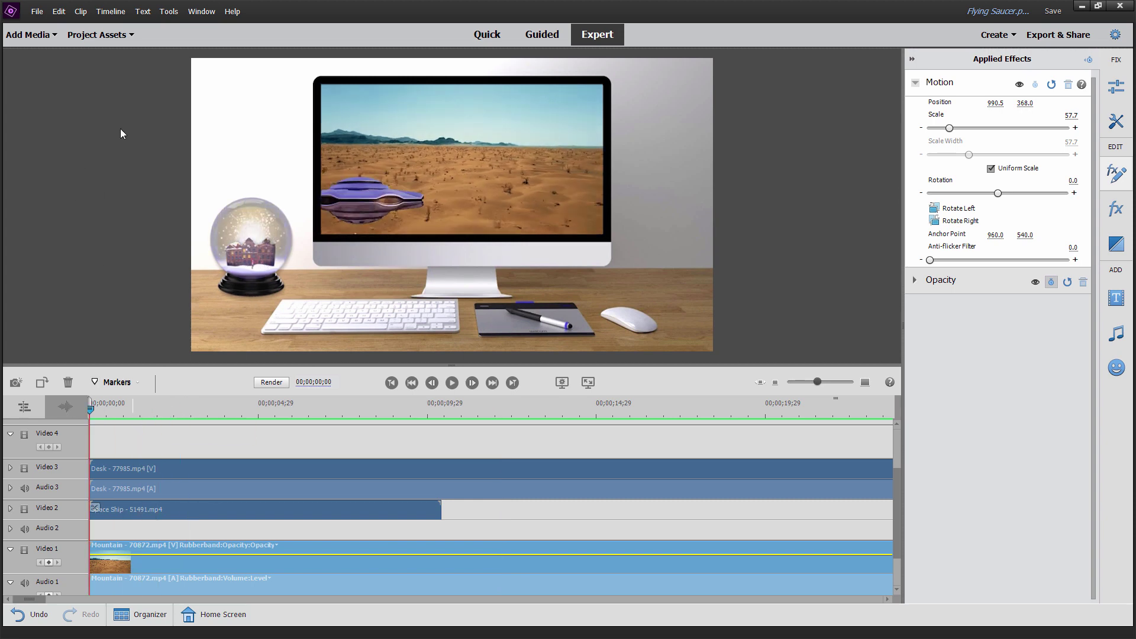
left_click(102, 32)
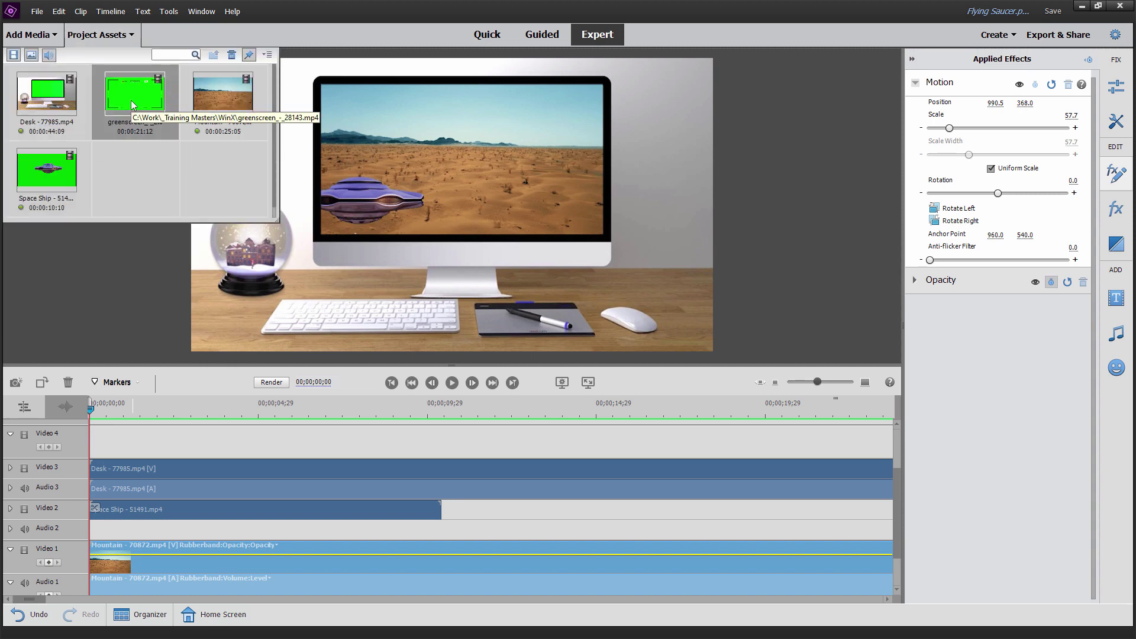
left_click_drag(130, 101, 110, 448)
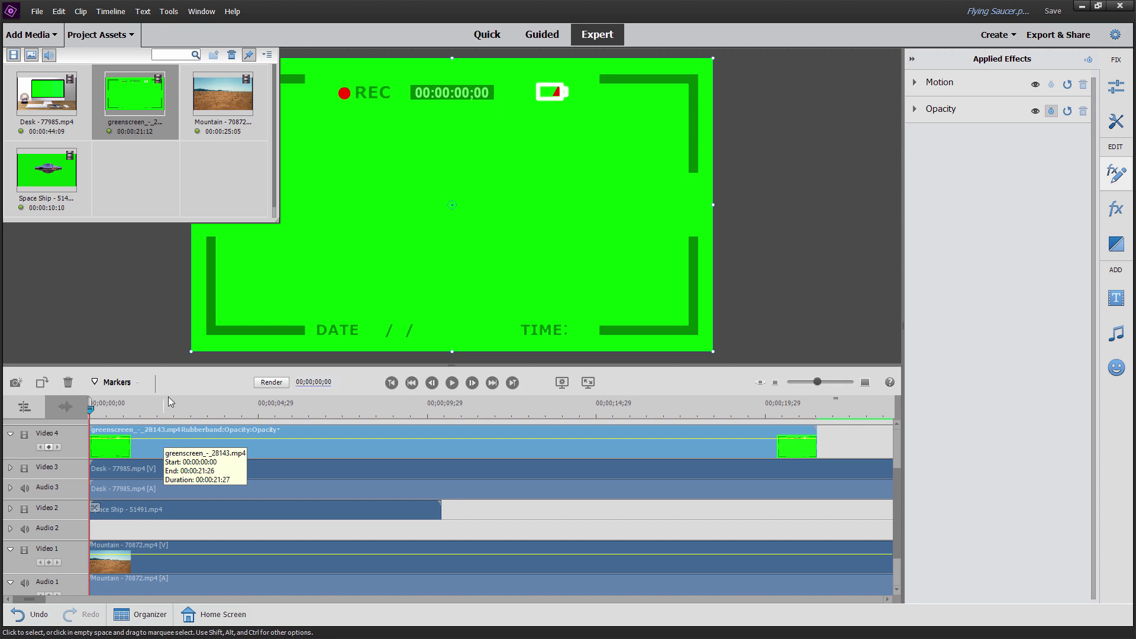
left_click(130, 37)
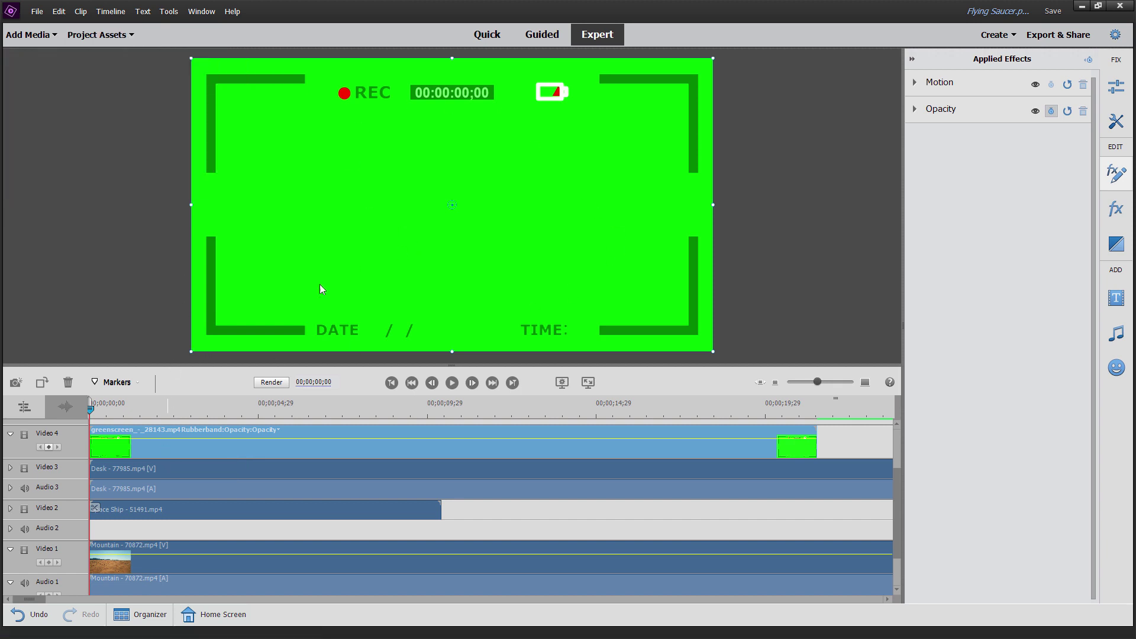
Scale down and reposition the camera overlay so that it fits over the desk monitor's screen.
left_click_drag(193, 349, 366, 201)
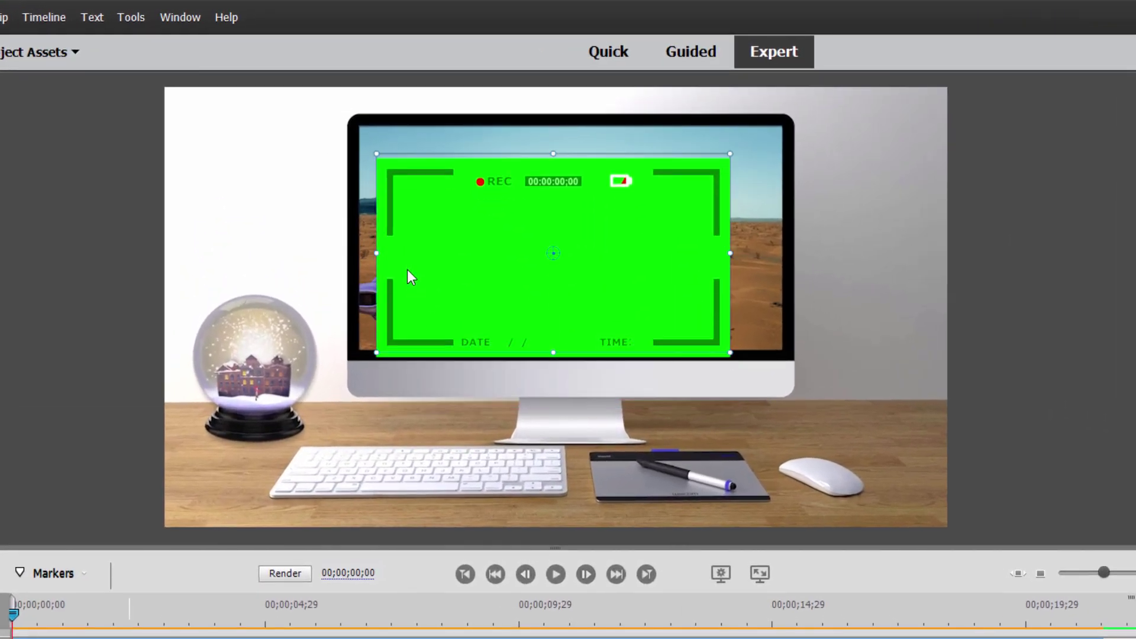
left_click_drag(407, 270, 399, 256)
left_click_drag(604, 333, 715, 329)
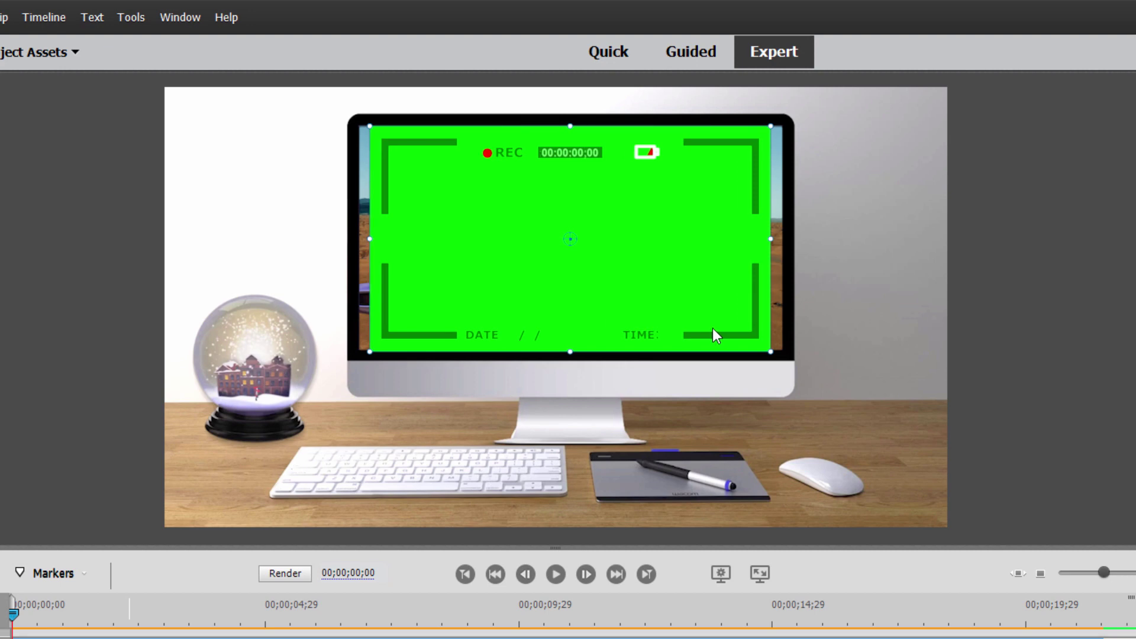
left_click_drag(770, 352, 779, 357)
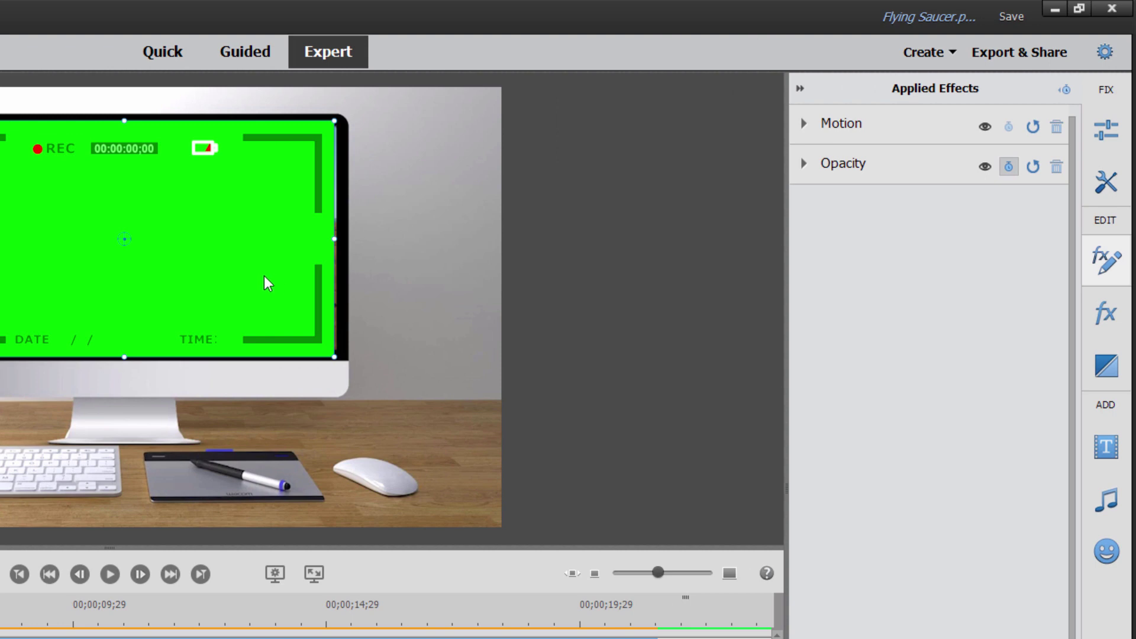
Apply the Green Screen Key effect to the camera overlay clip on Video 4.
left_click(1105, 313)
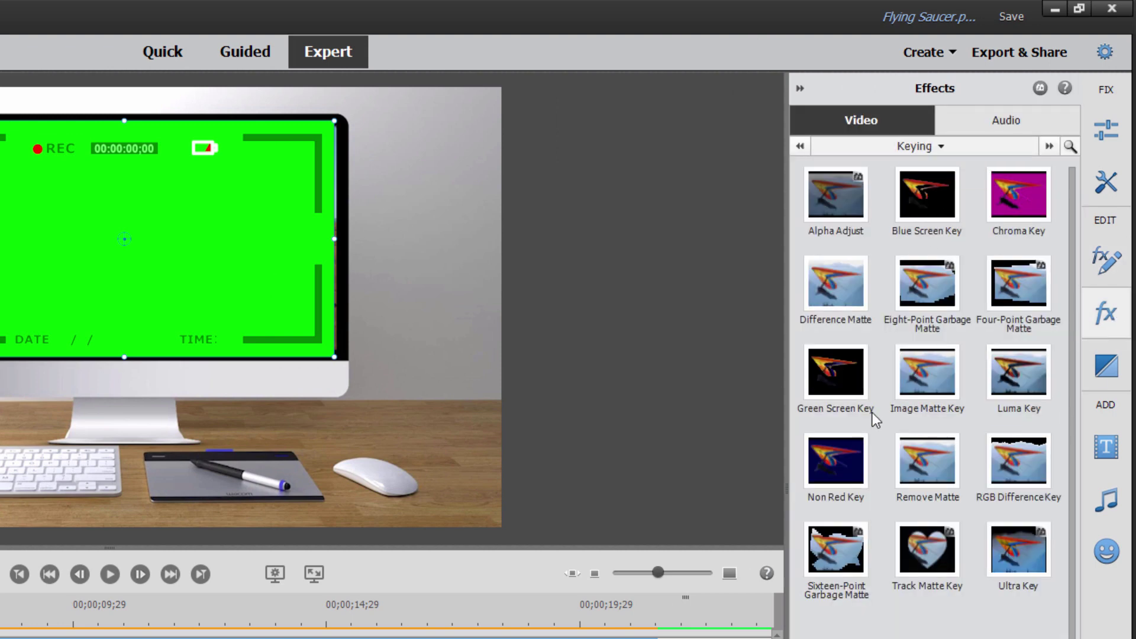
left_click(836, 377)
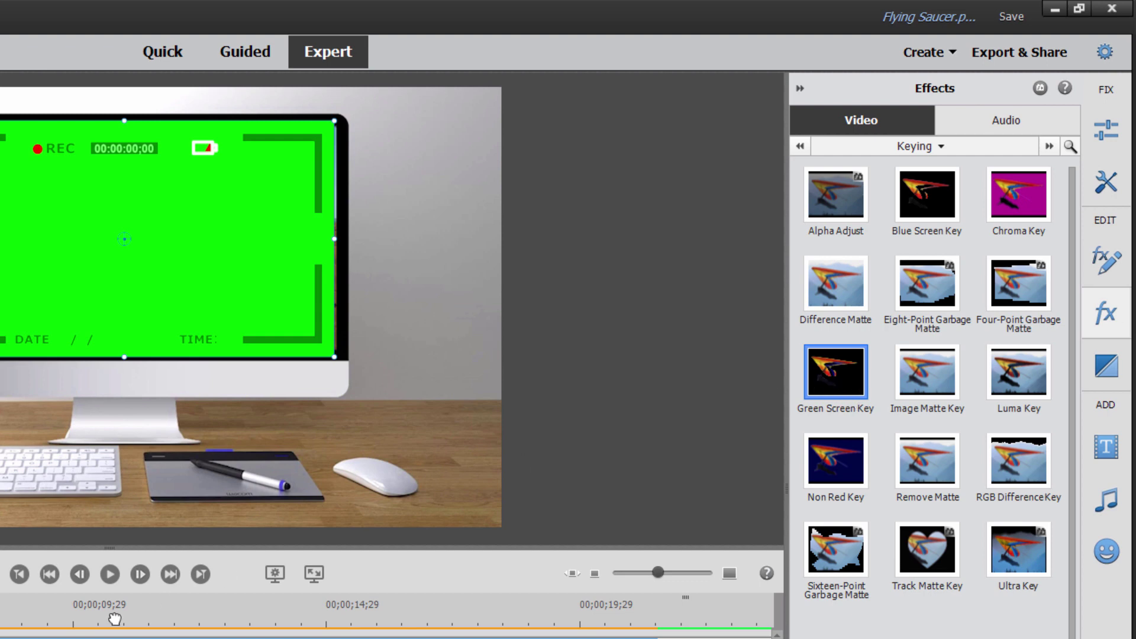
left_click_drag(115, 619, 112, 636)
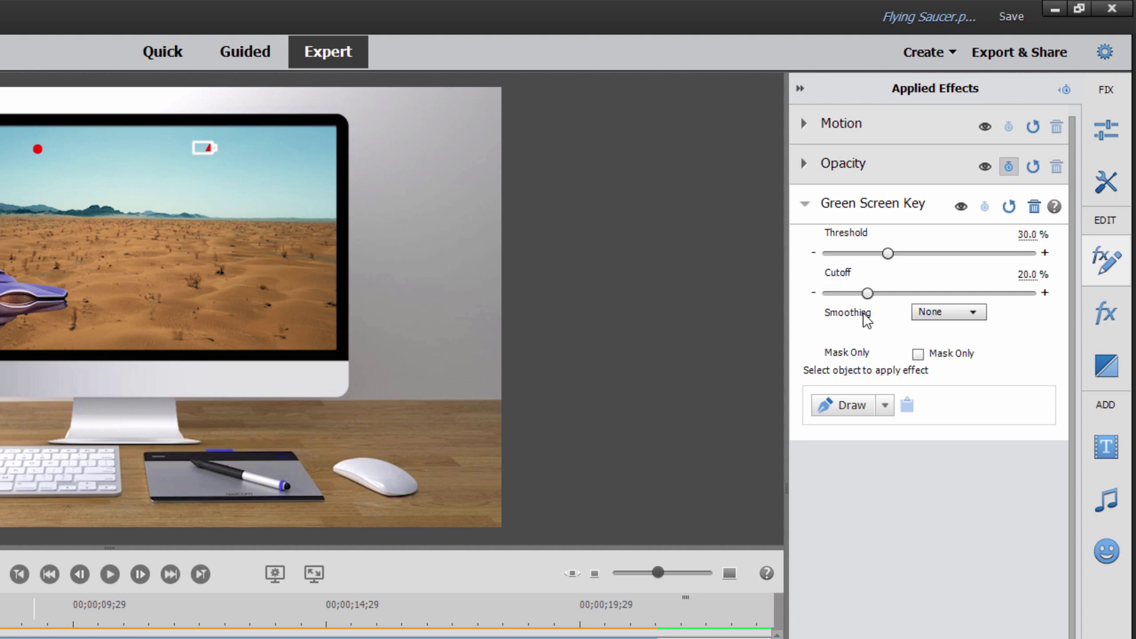
Set the overlay's Green Screen Key to a Threshold of 87.4% and a Cutoff of 20.8%.
left_click_drag(891, 256, 1016, 256)
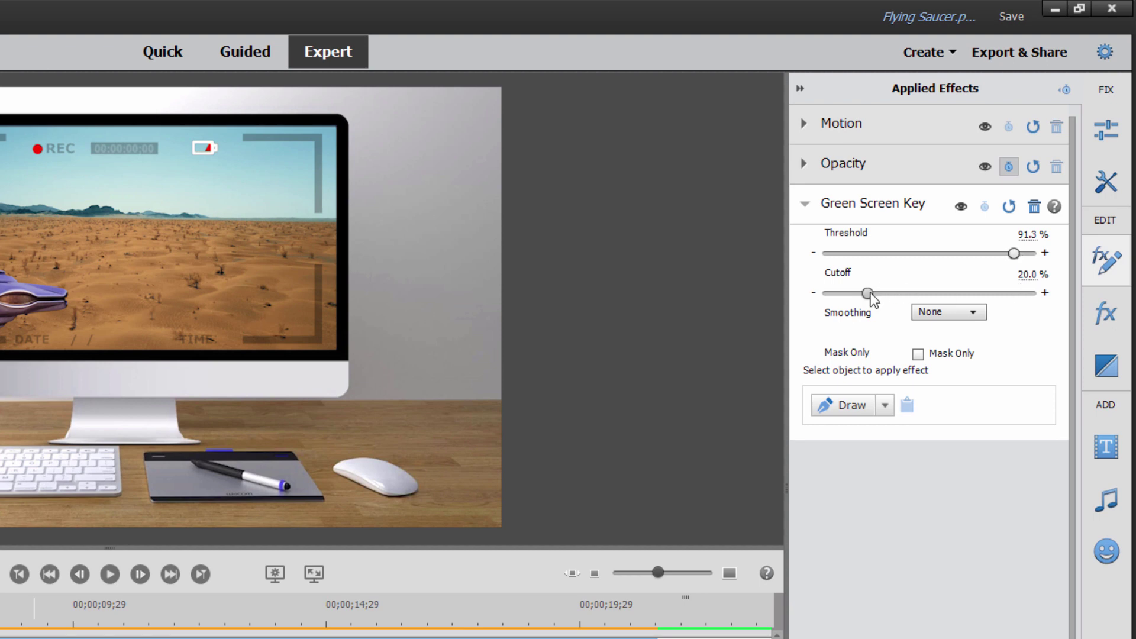
mouse_move(868, 293)
left_mouse_down()
mouse_move(938, 282)
mouse_move(994, 293)
mouse_move(904, 304)
mouse_move(869, 295)
left_mouse_up()
left_click_drag(1014, 254, 1008, 253)
key("Left")
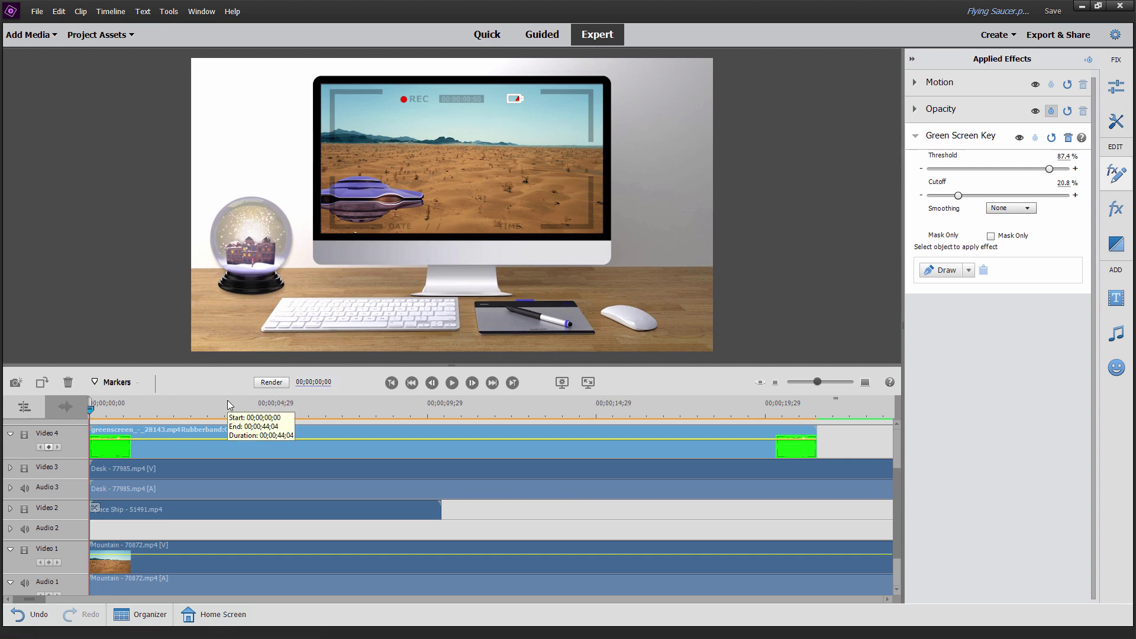
Render the timeline and play the composite from the start, pausing at 00;00;14;17 after the saucer has left.
left_click(268, 382)
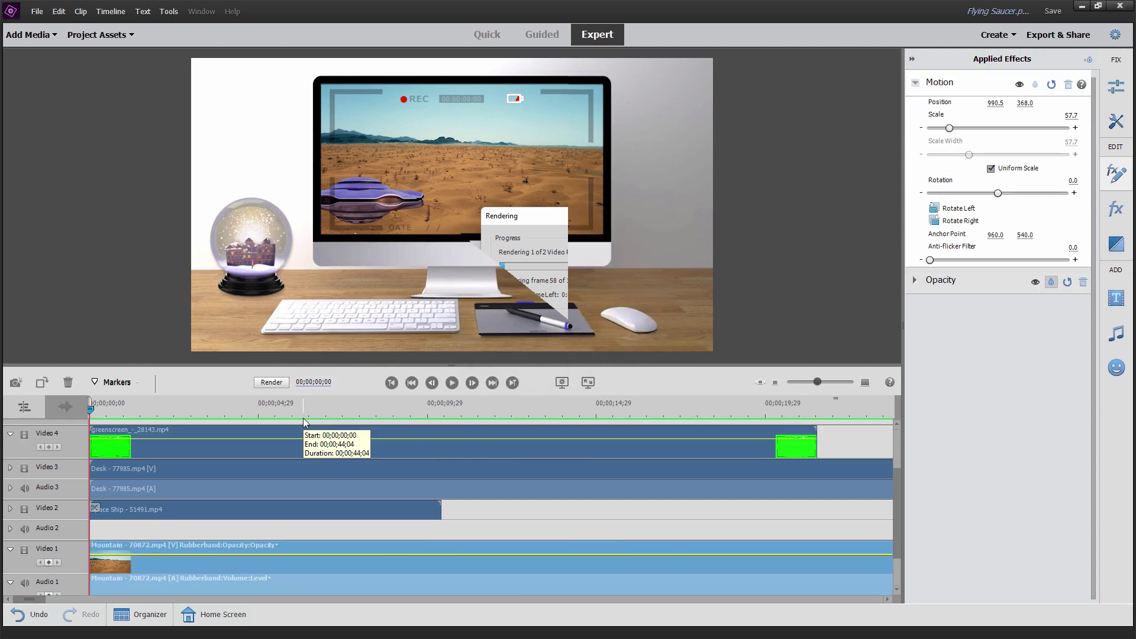
left_click(453, 383)
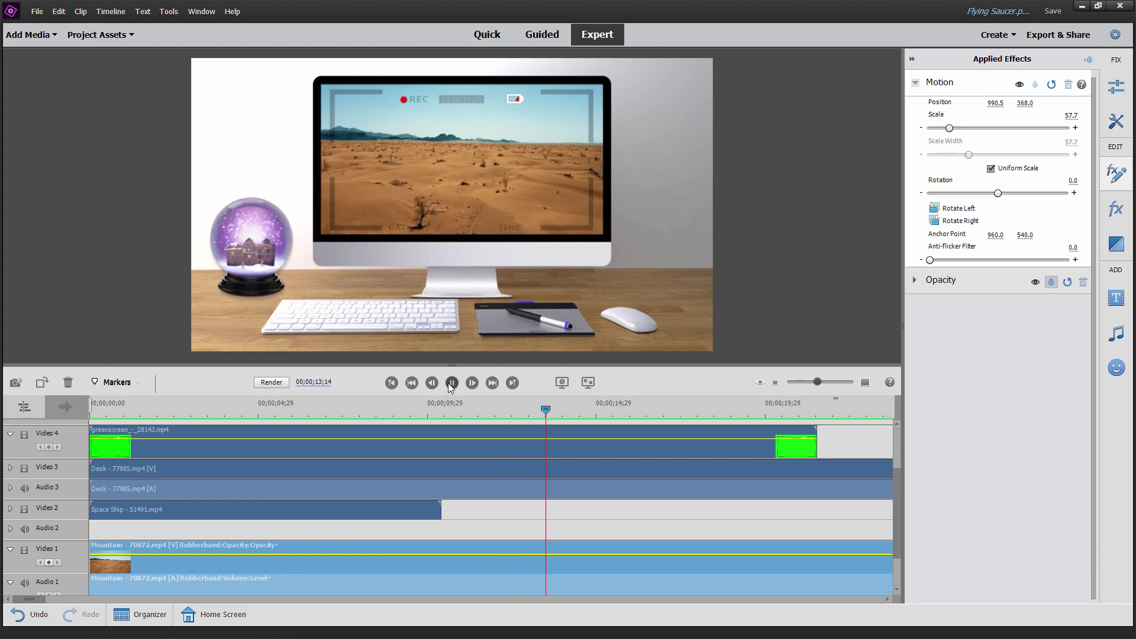
left_click(450, 388)
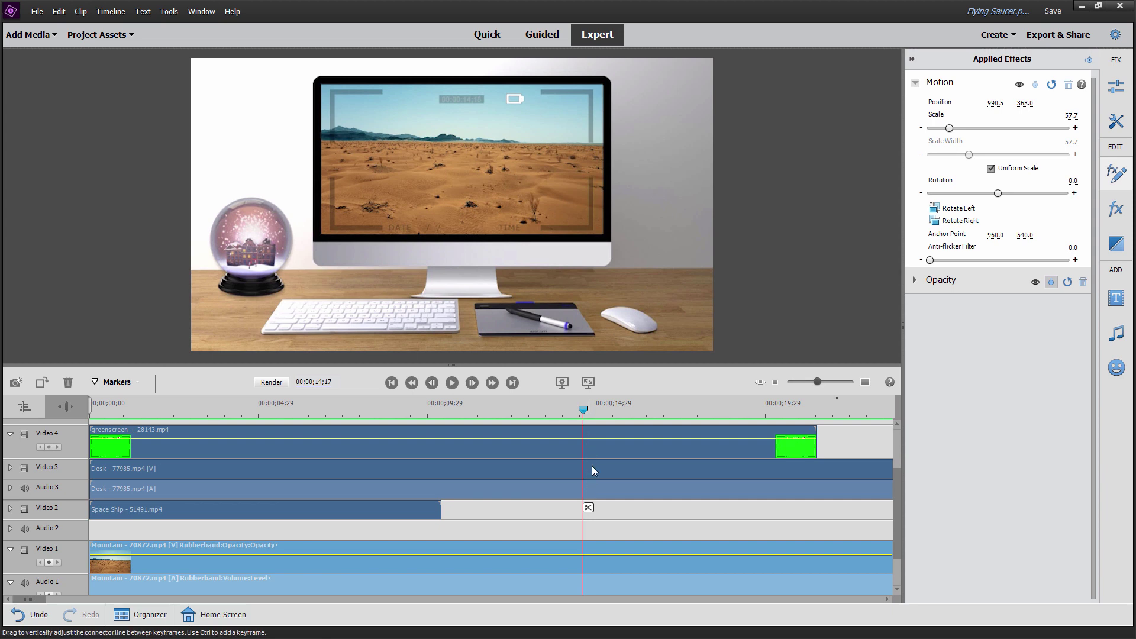
Split the Mountain, Desk and camera overlay clips at 00;00;14;17.
left_click(588, 508)
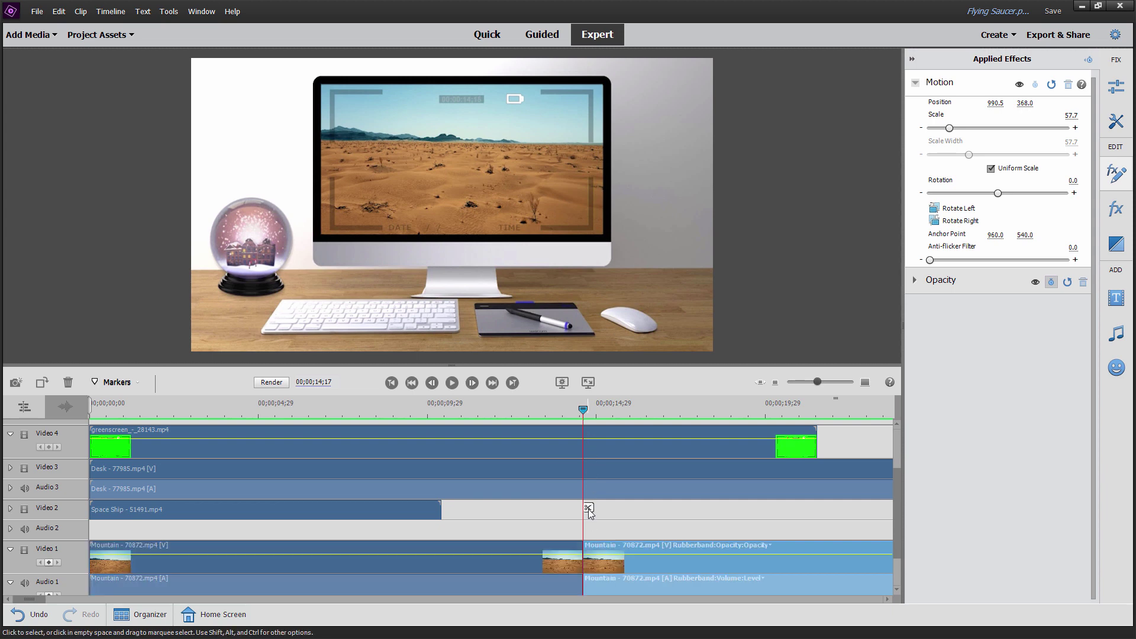
left_click(602, 494)
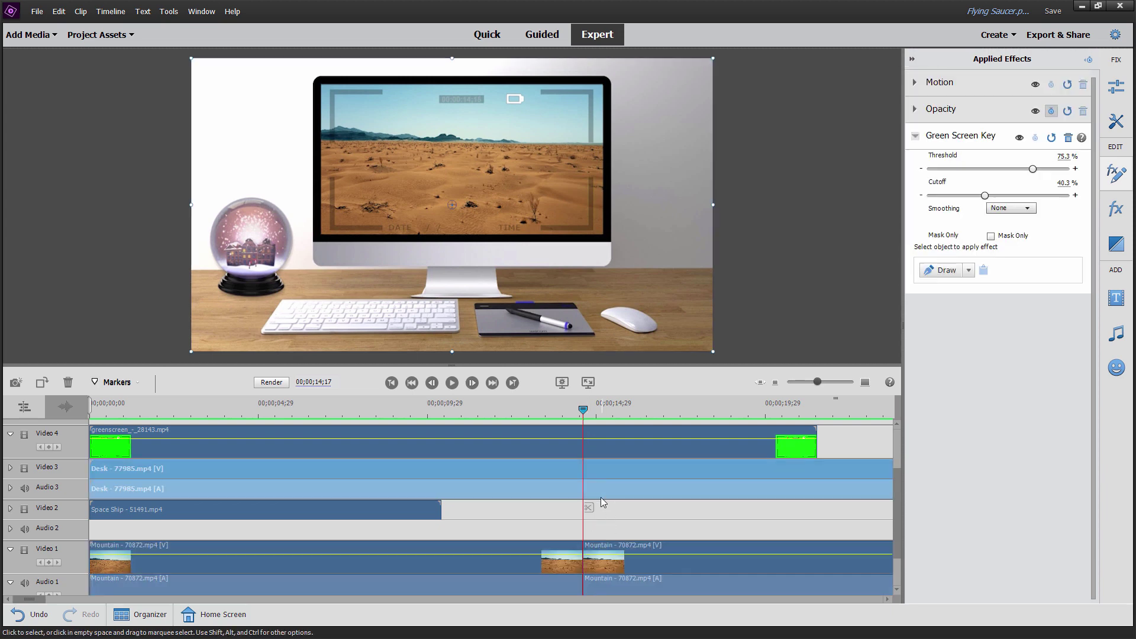
left_click(588, 507)
left_click(605, 451)
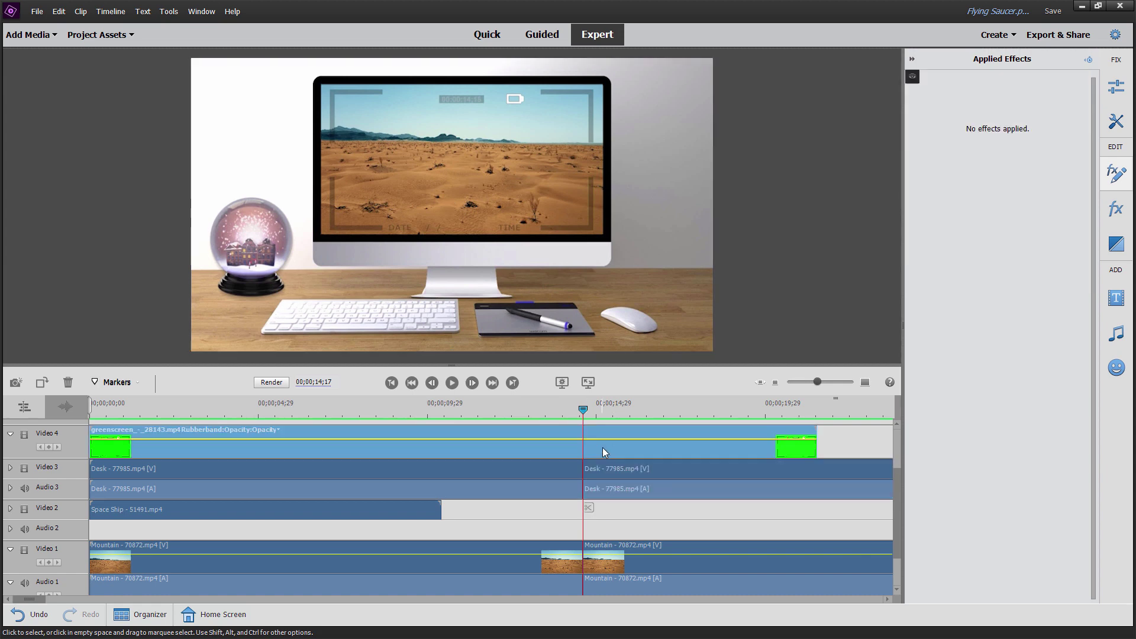
left_click(588, 508)
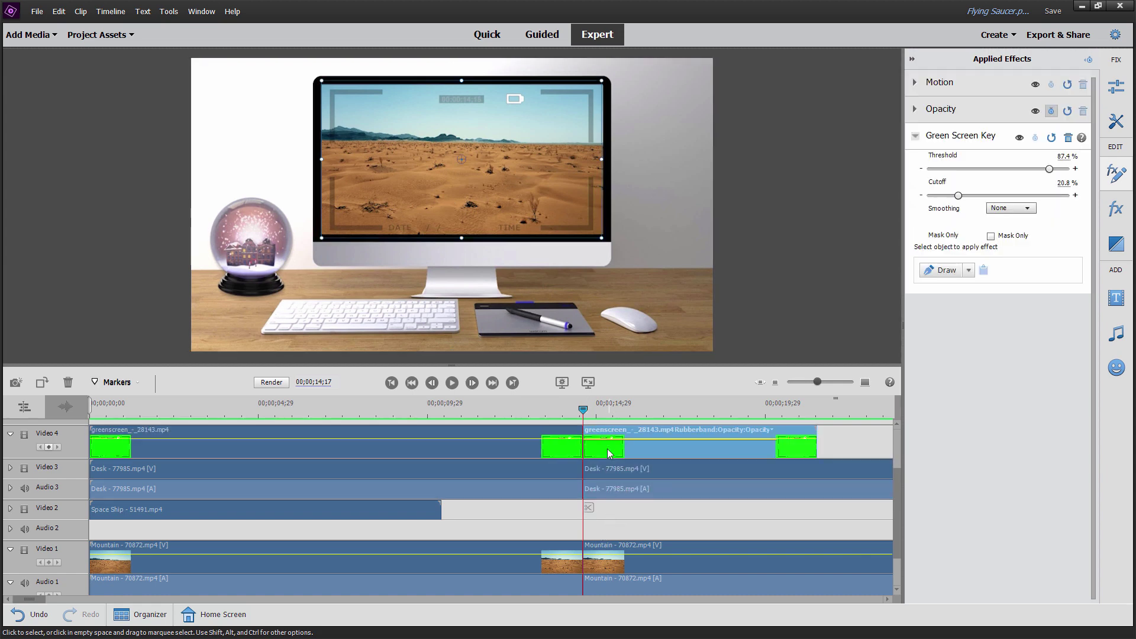
Delete the overlay, Desk and Mountain clip pieces that follow the cut at 00;00;14;17.
left_click_drag(899, 468, 887, 513)
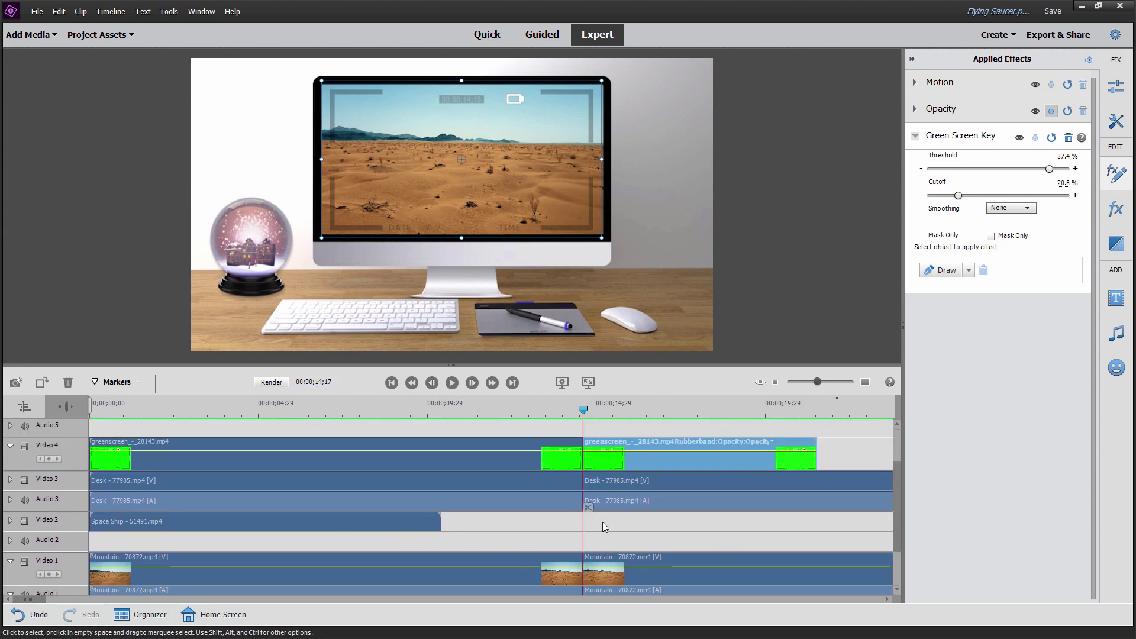
key("Delete")
left_click(676, 476)
key("Delete")
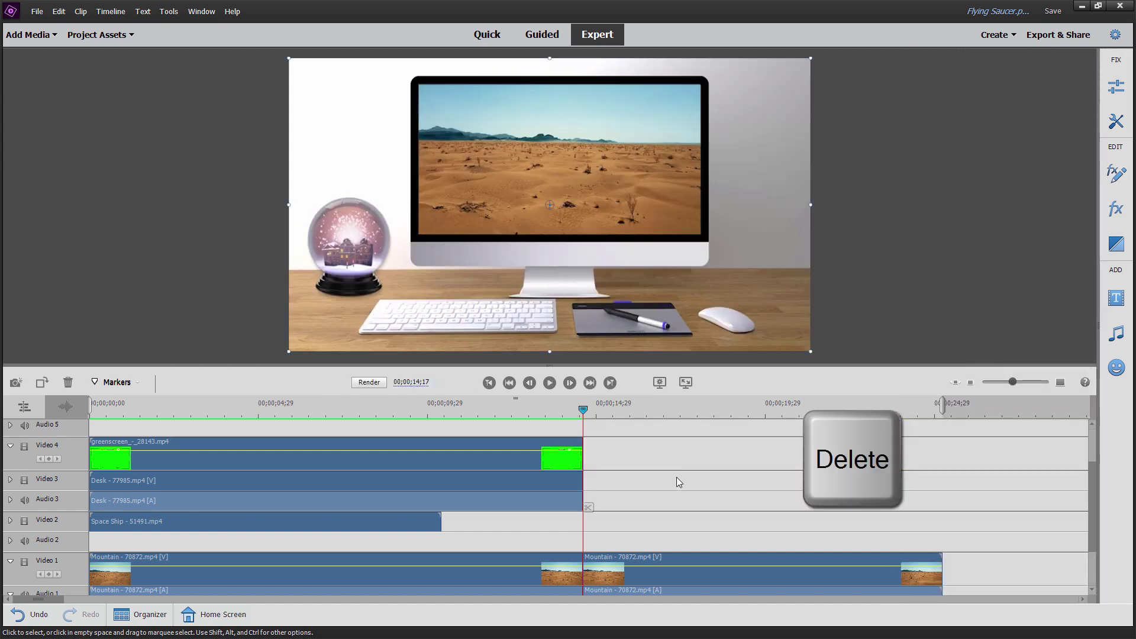
left_click(684, 556)
key("Delete")
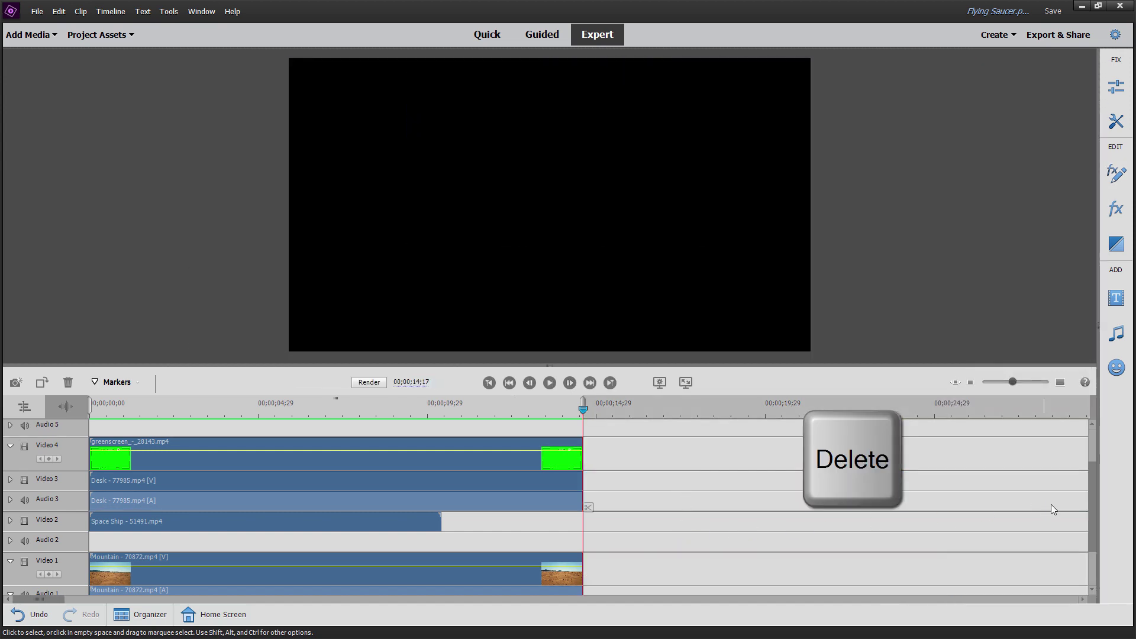
left_click_drag(1095, 499, 959, 480)
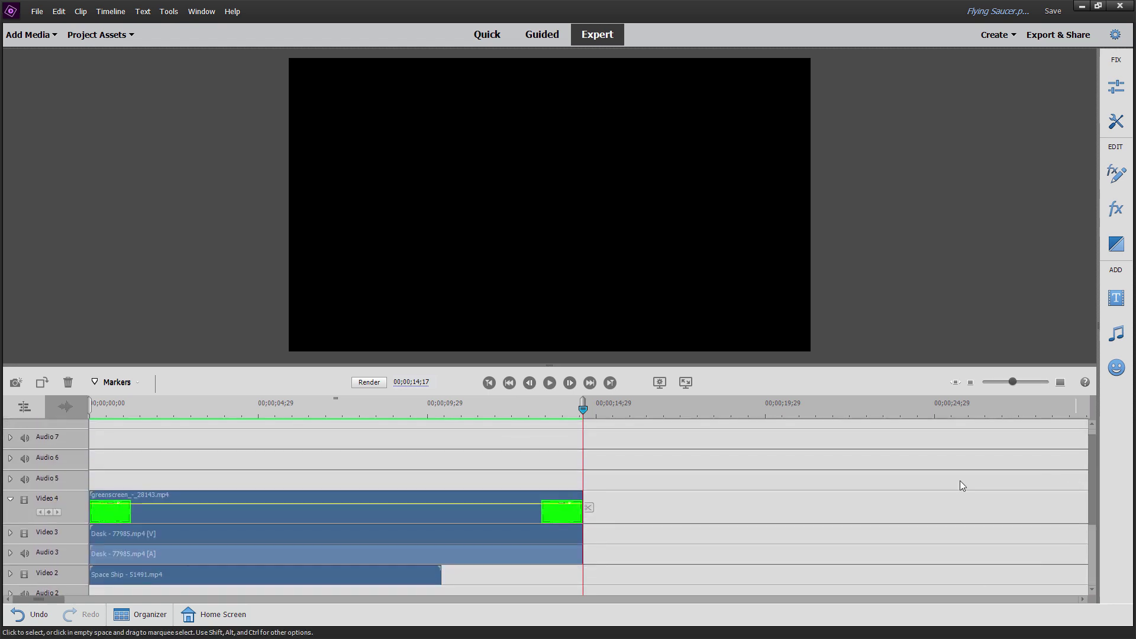
Return the playhead to the start, enlarge the preview area and play through the trimmed composite.
left_click(561, 404)
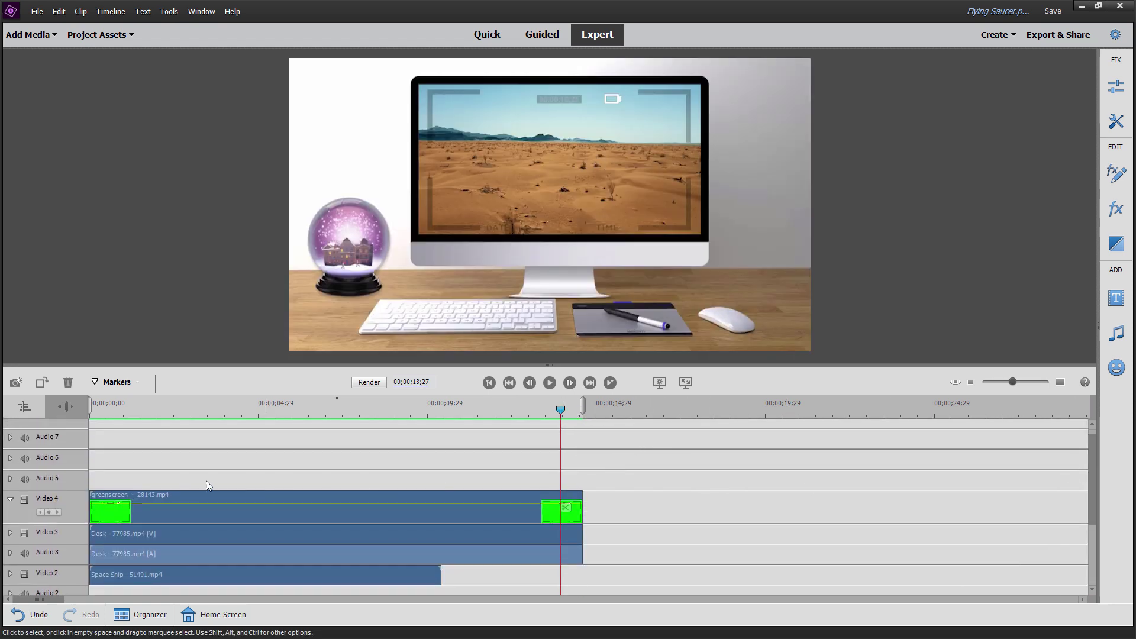
left_click_drag(560, 407, 90, 423)
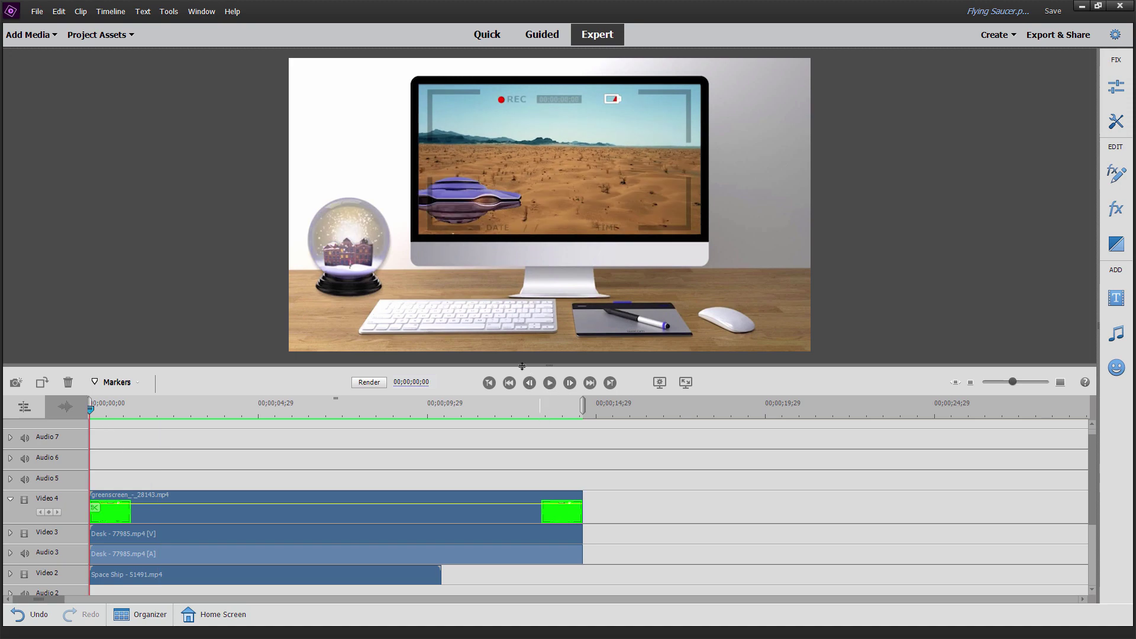
left_click_drag(524, 367, 510, 403)
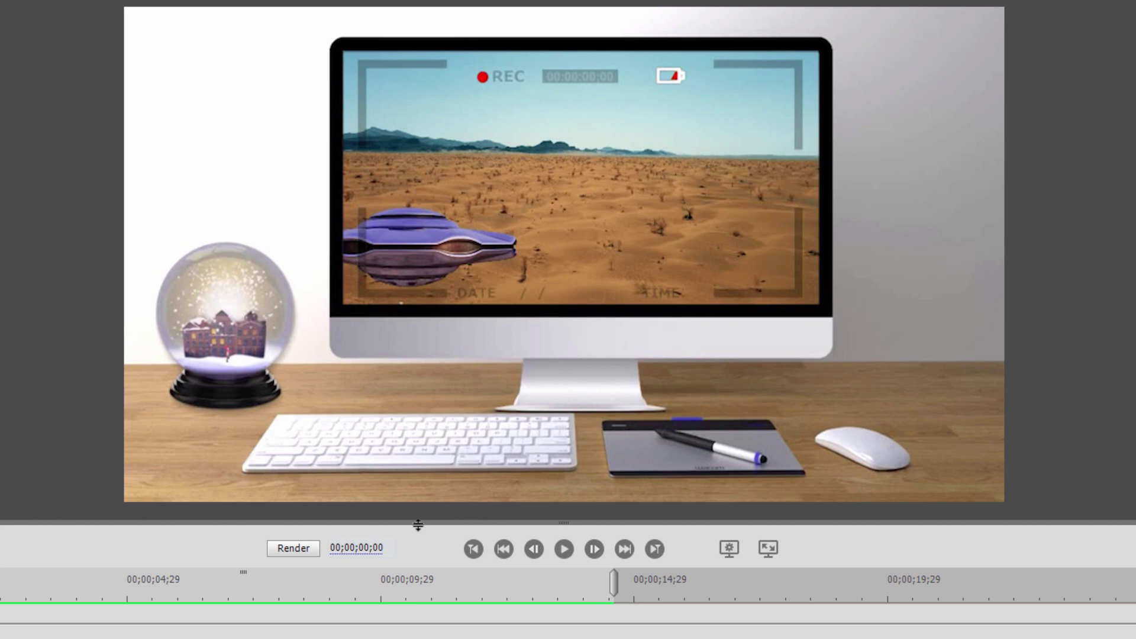
left_click_drag(419, 549, 421, 600)
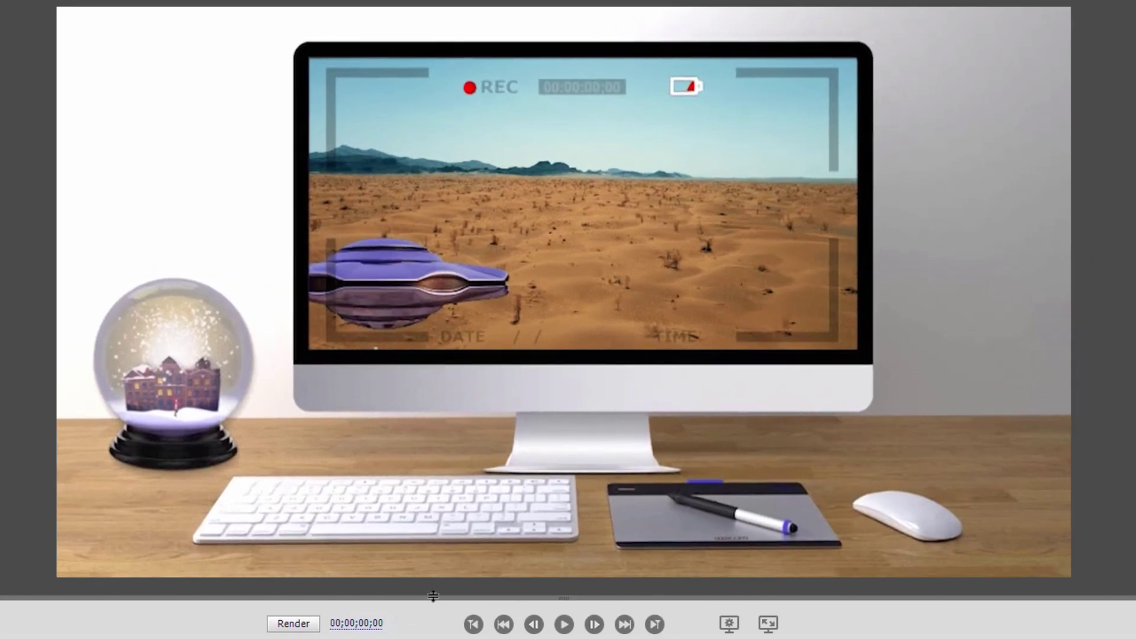
left_click(564, 624)
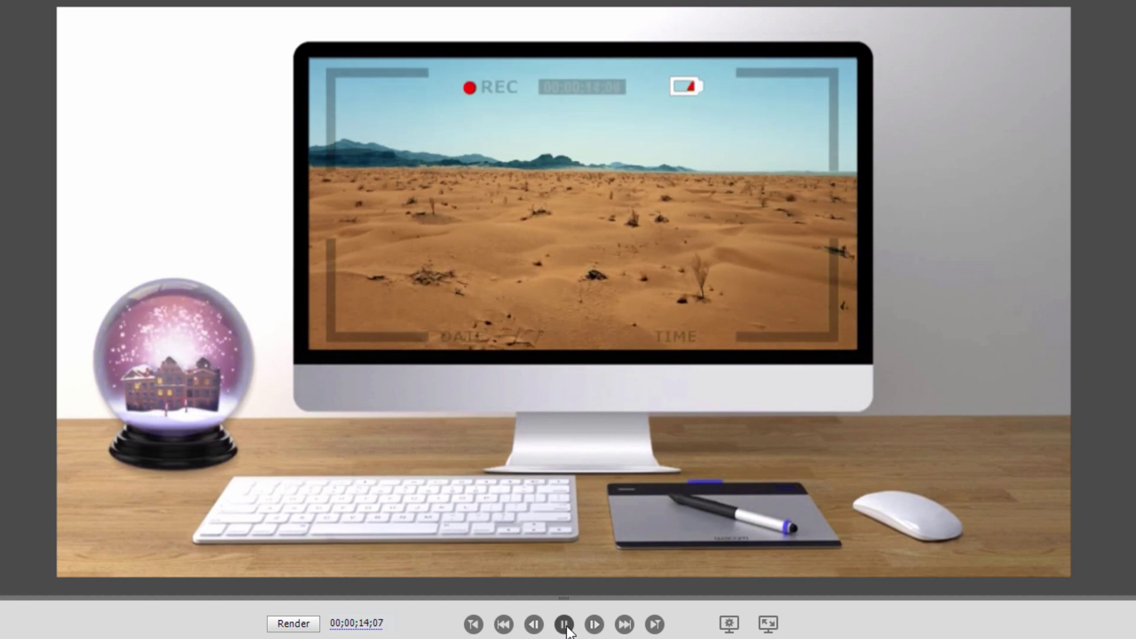
left_click(567, 629)
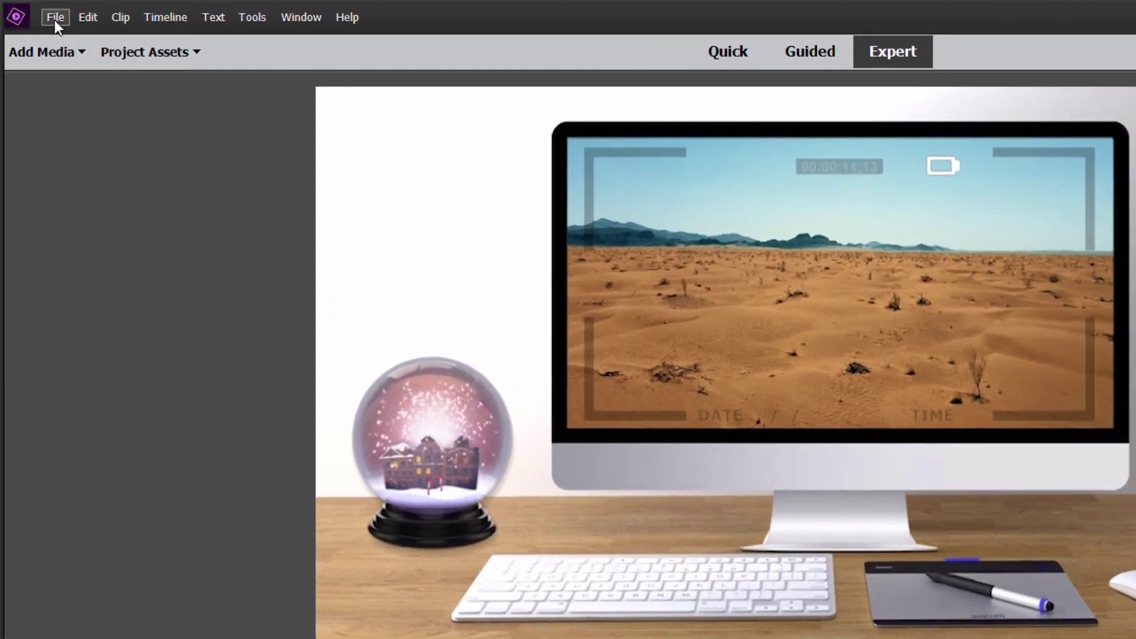
Save the Flying Saucer project.
left_click(36, 12)
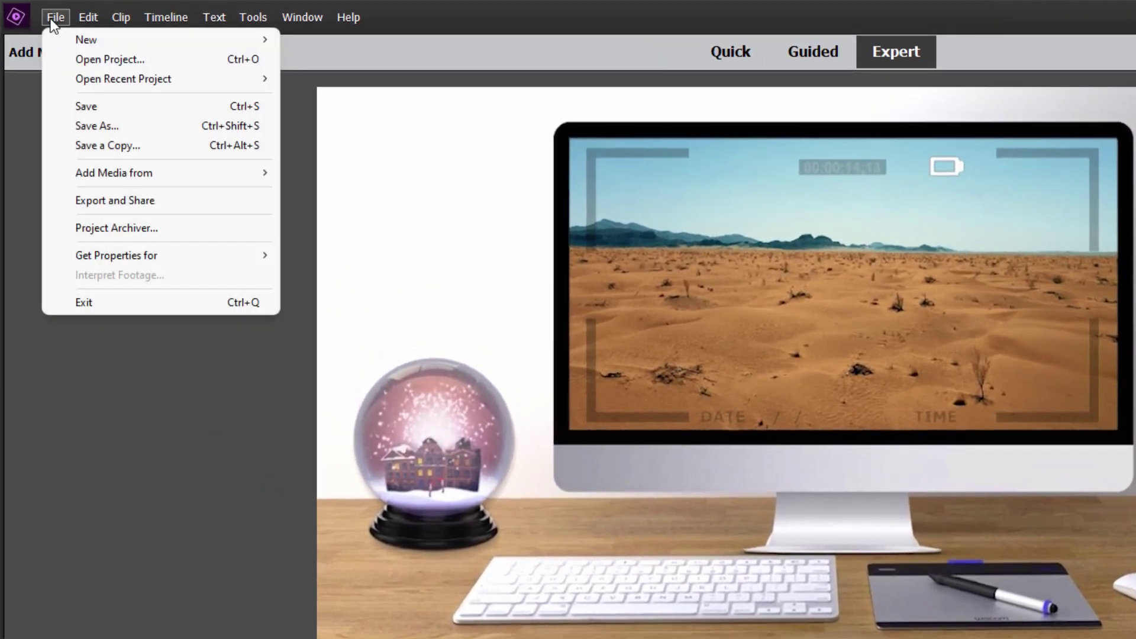
left_click(77, 108)
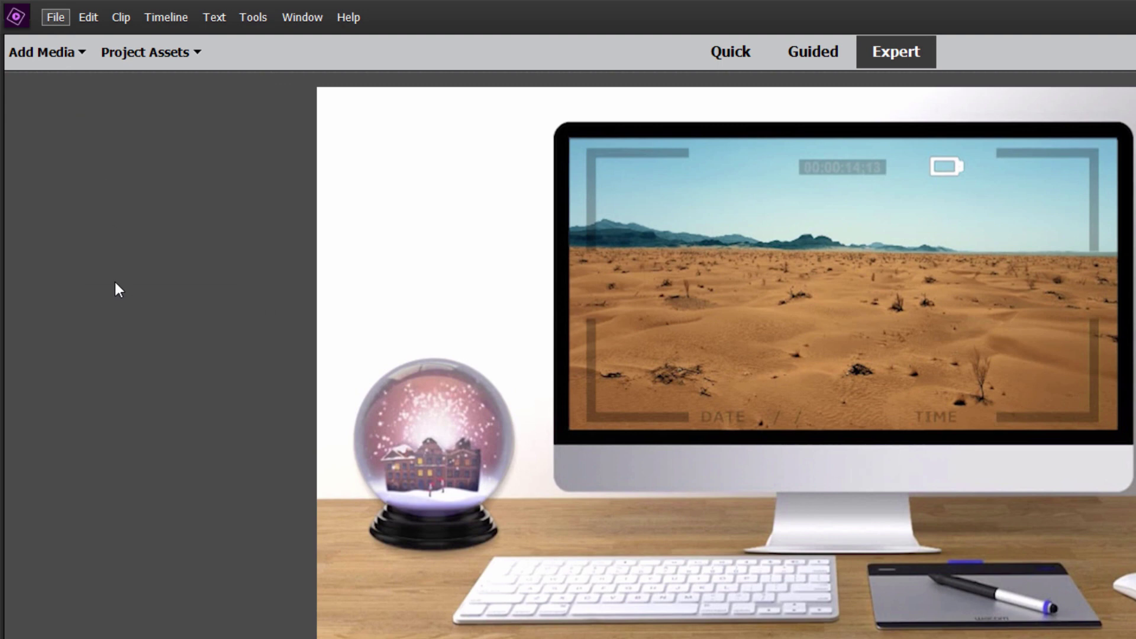
Open Export & Share and review the Devices output options and the Online options for YouTube.
left_click(55, 17)
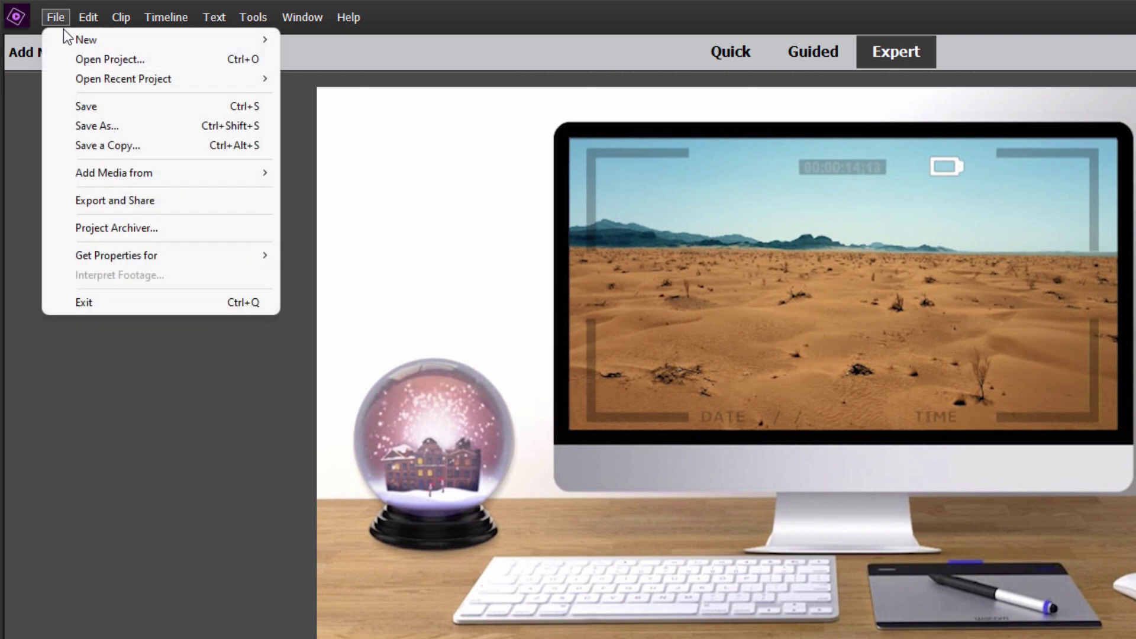
left_click(131, 200)
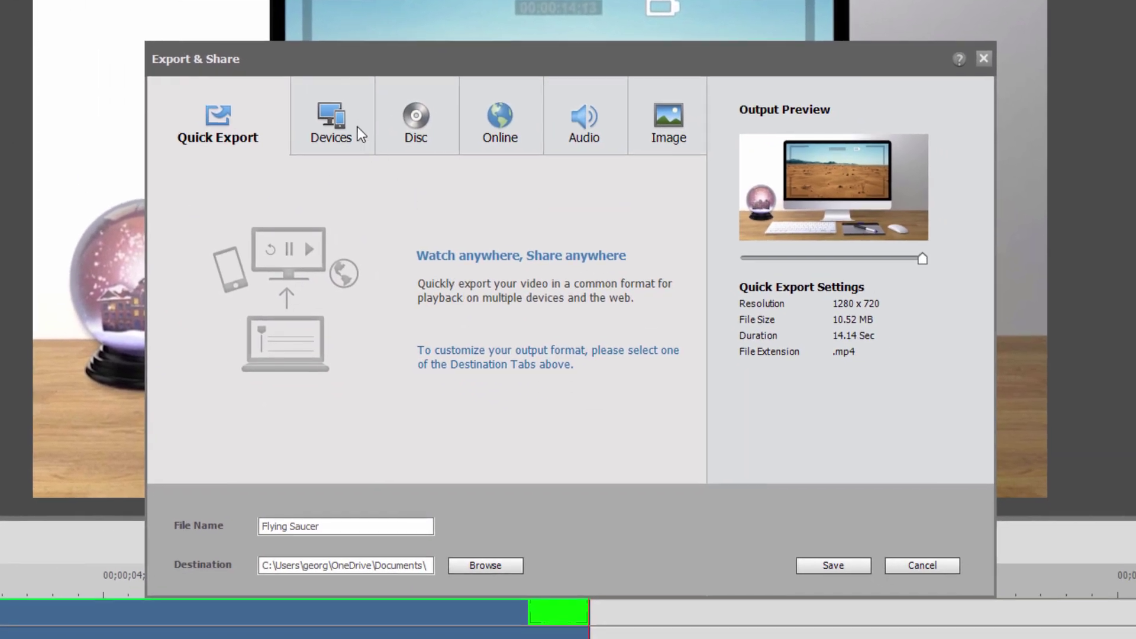
left_click(339, 117)
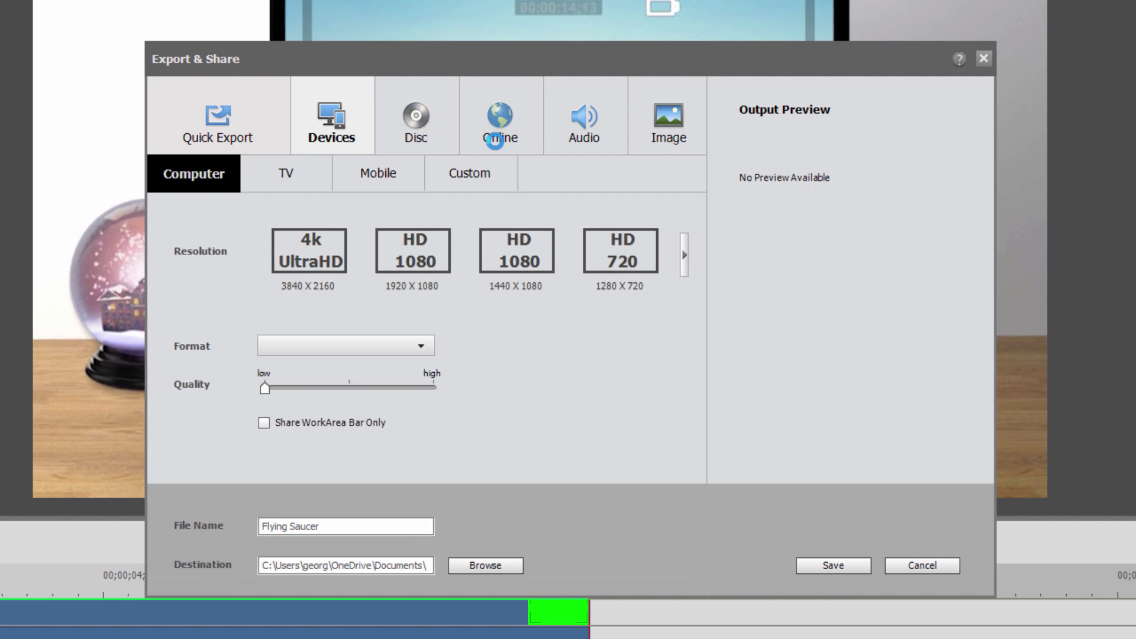
left_click(527, 141)
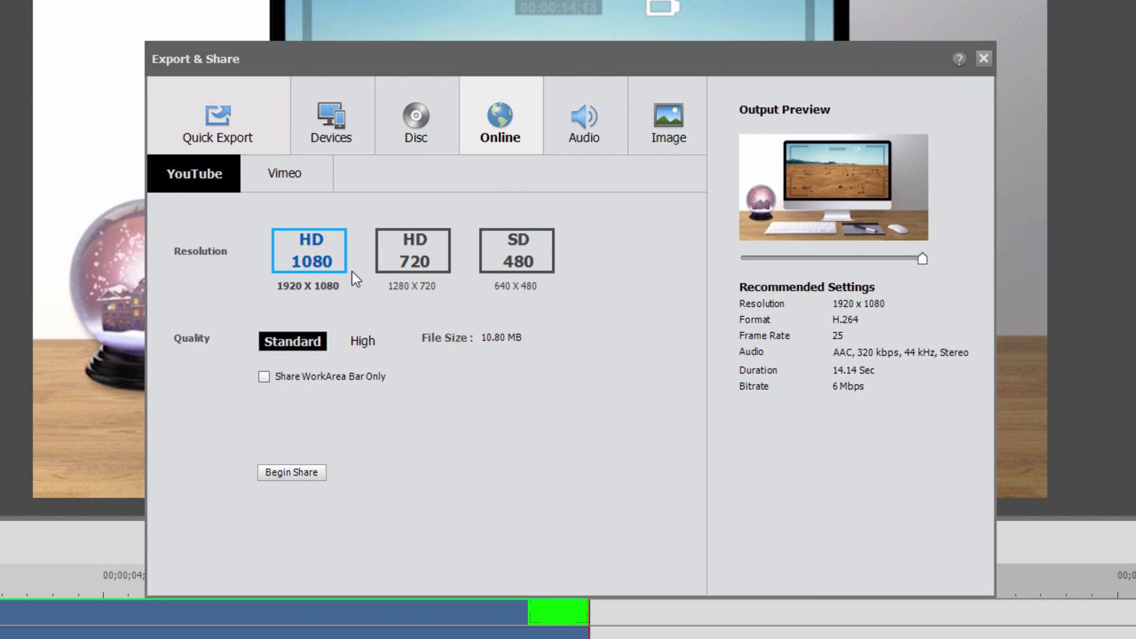
Export the composite for Computer as Flying Saucer, an HD 1080 MP4 - H.264 video, to C:\Work\_Training Masters\WinX.
left_click(332, 125)
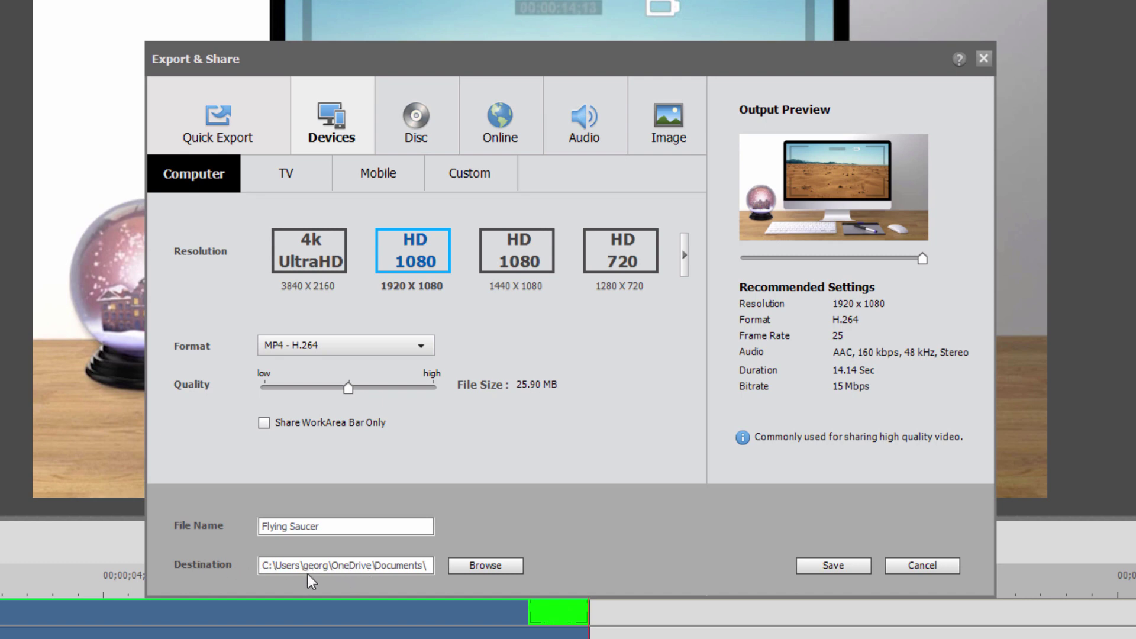
left_click(486, 566)
left_click(835, 491)
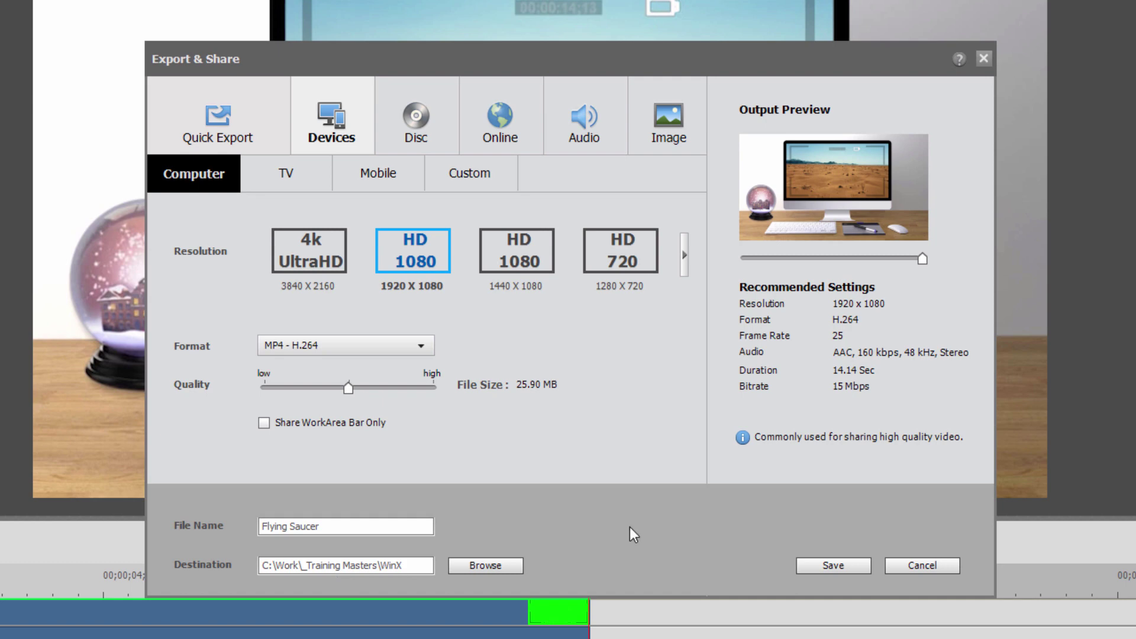
left_click(831, 565)
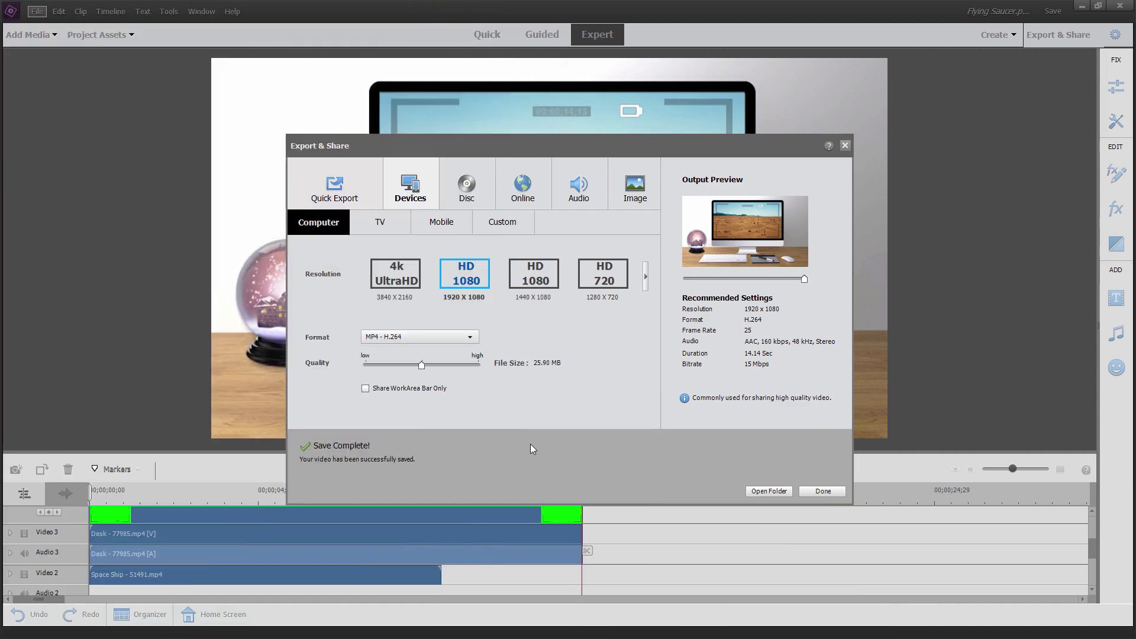
Play the exported Flying Saucer.mp4 from its output folder in VLC, and close the player and the export dialog.
left_click(772, 492)
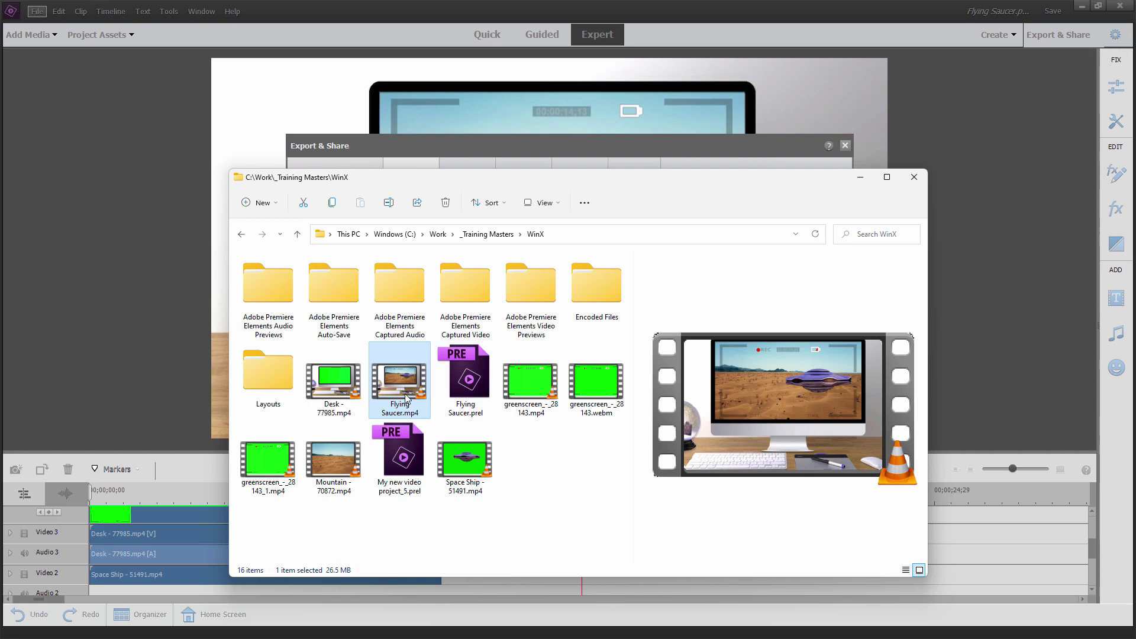
mouse_move(397, 391)
double_click(414, 390)
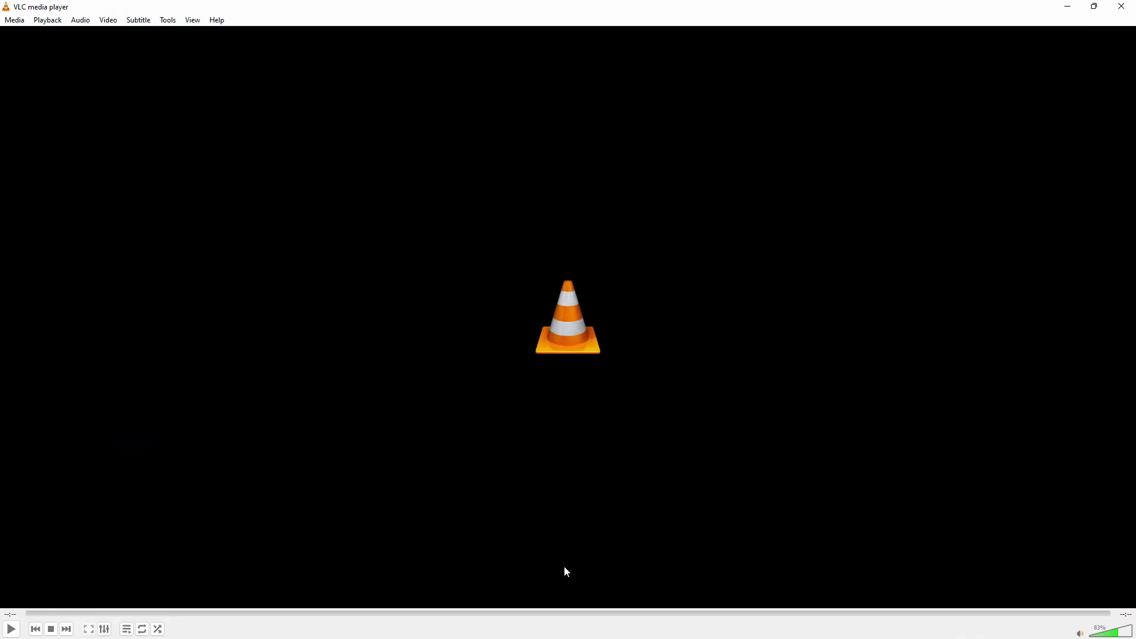
left_click(1121, 7)
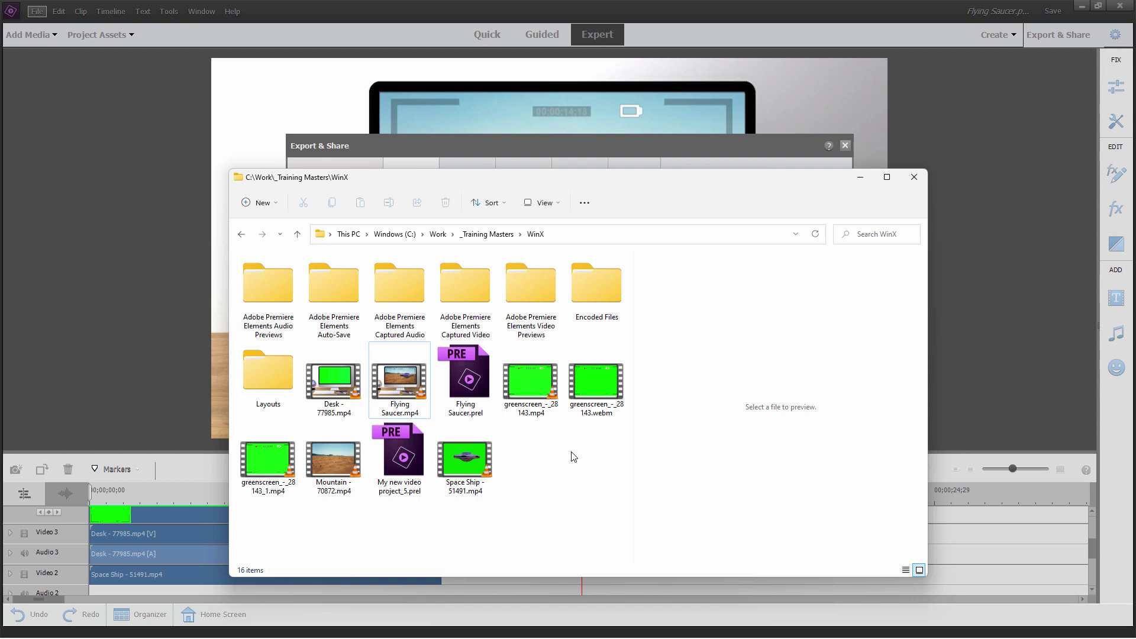
left_click(860, 177)
left_click(817, 491)
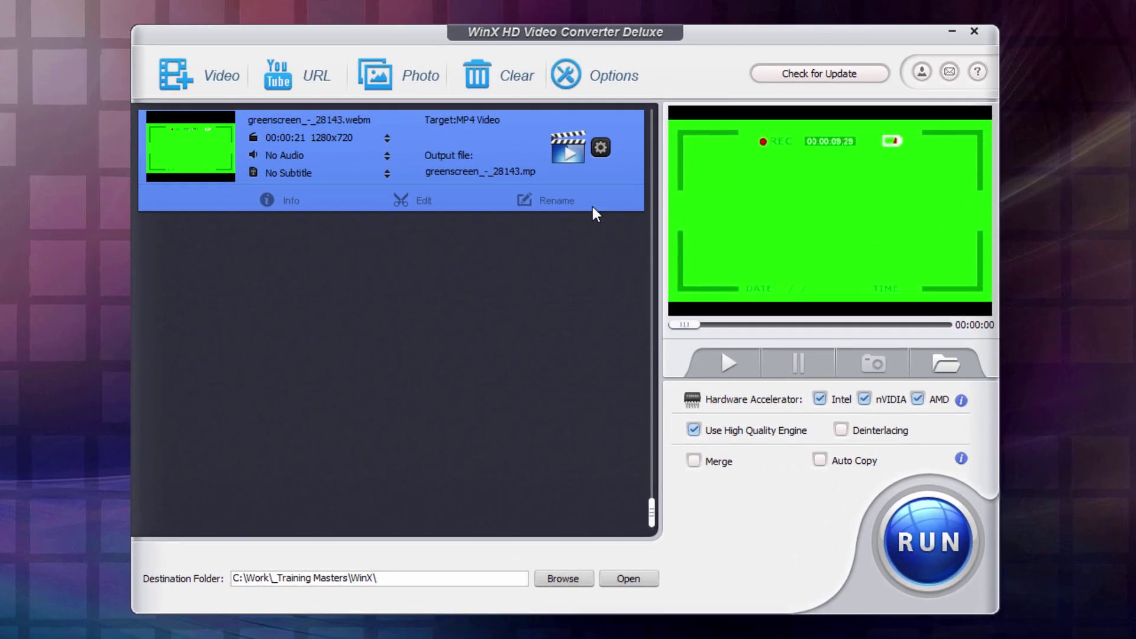
In WinX HD Video Converter Deluxe, remove the greenscreen clip and add Flying Saucer.mp4 with the MP4 Video output profile.
left_click(630, 173)
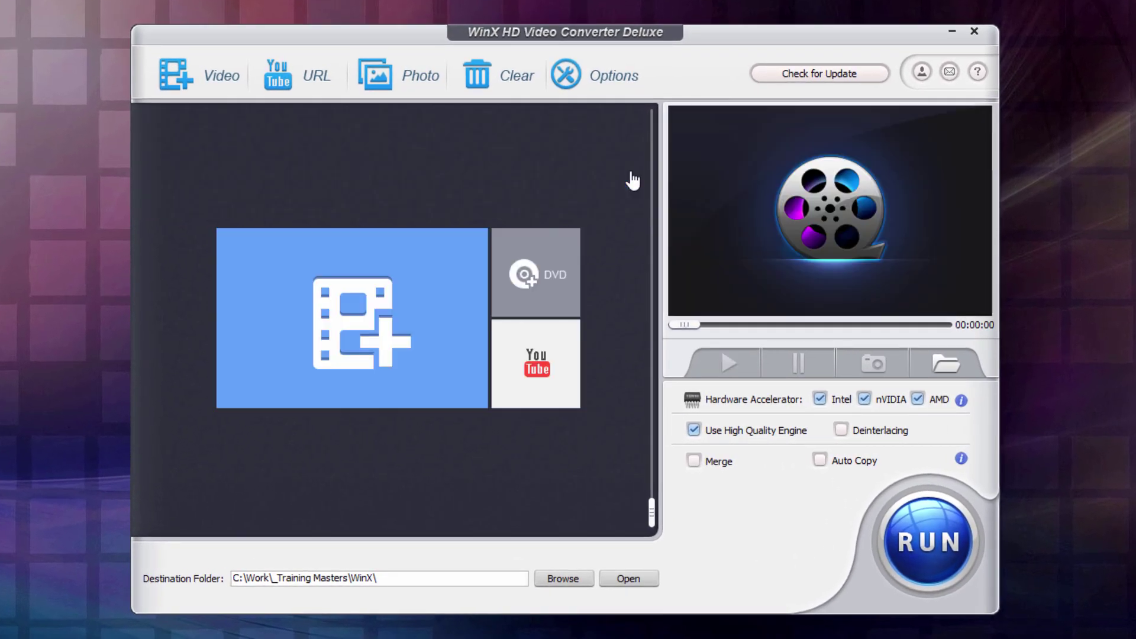
left_click(205, 77)
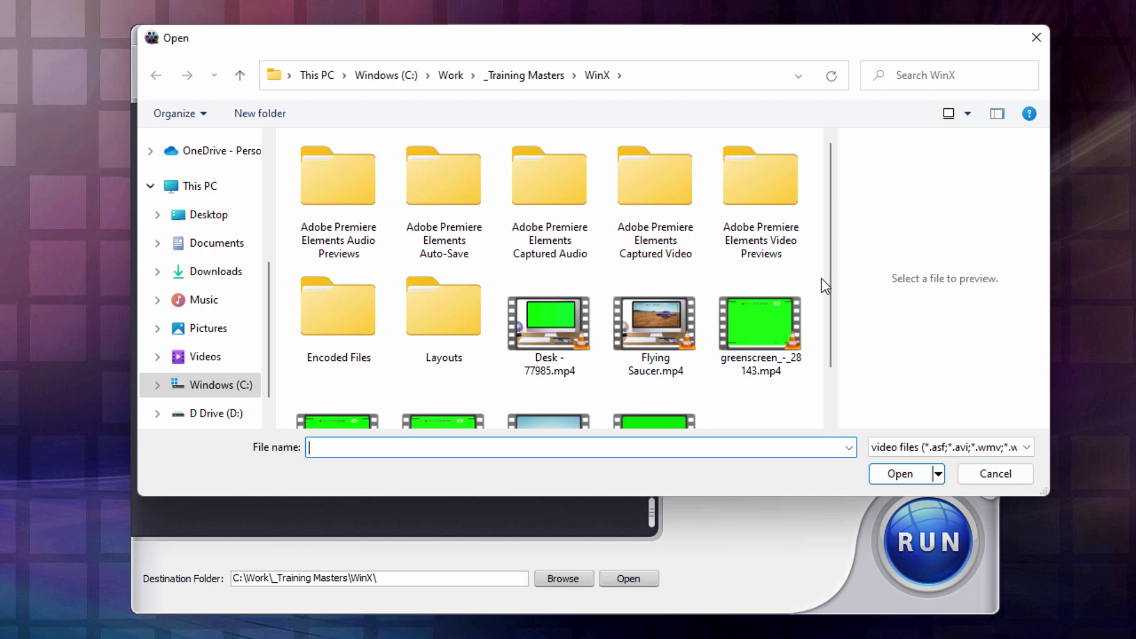
left_click(659, 325)
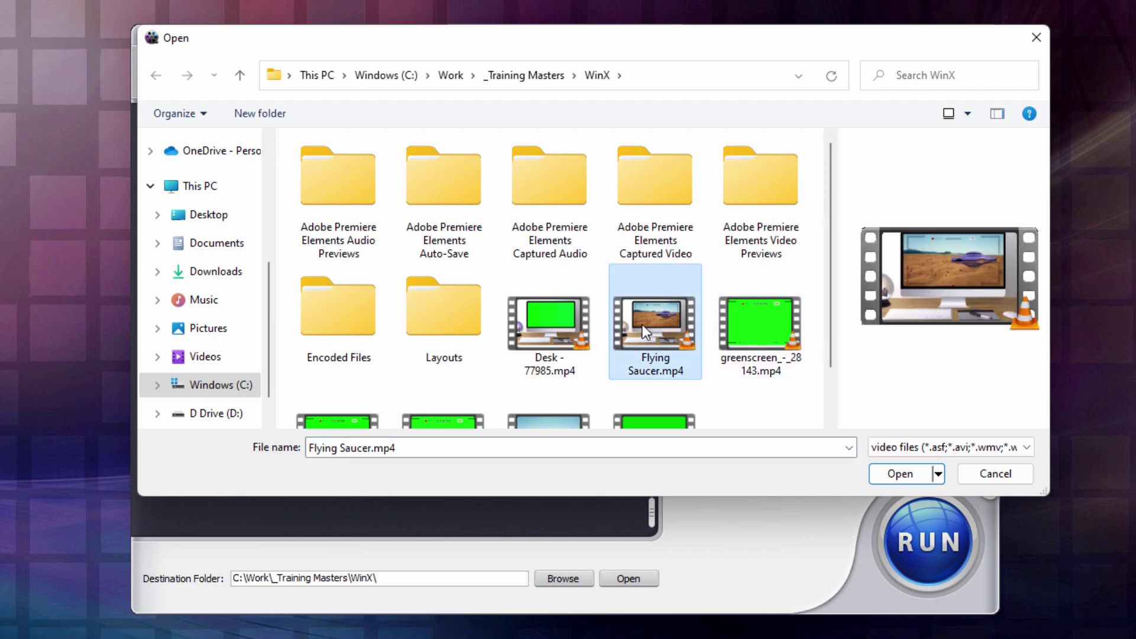
left_click(900, 474)
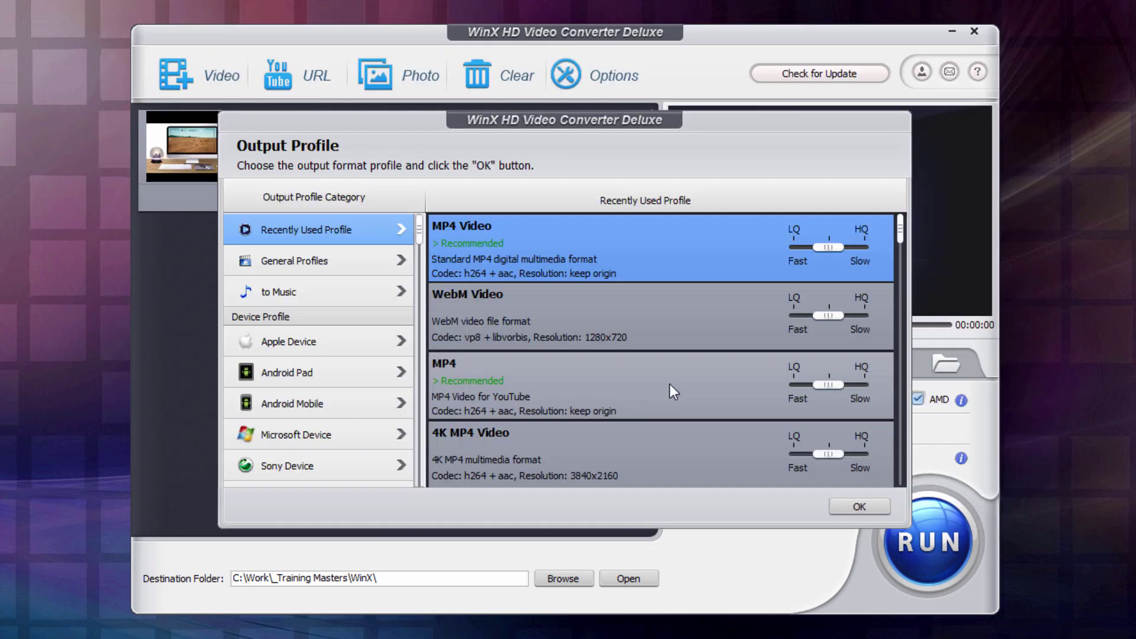
left_click_drag(701, 120, 426, 192)
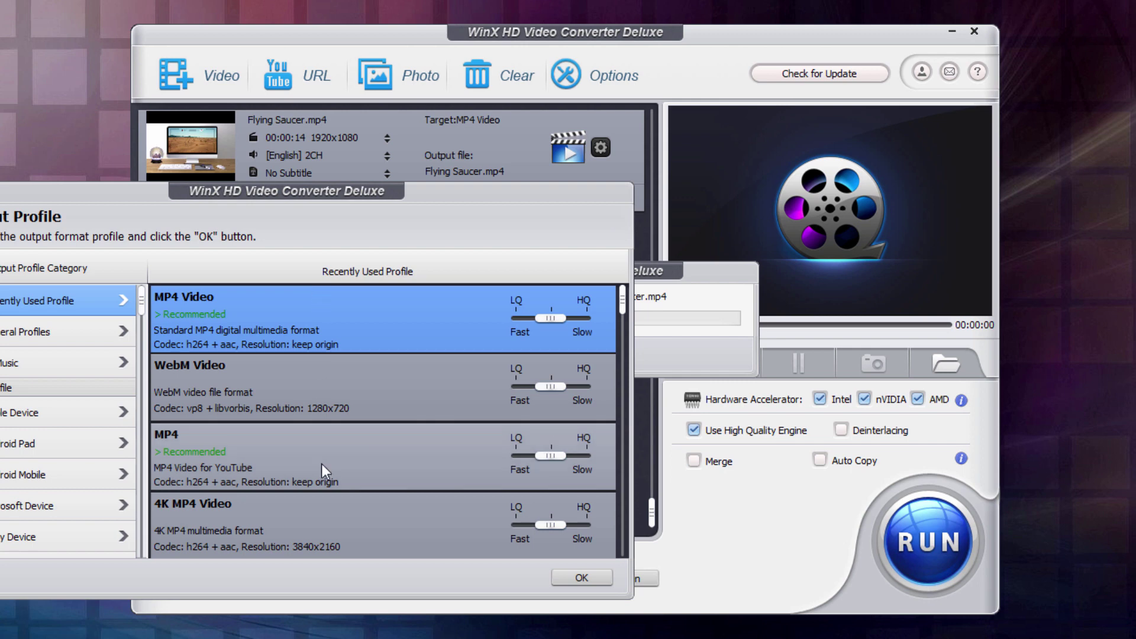
left_click(581, 577)
Open the output settings of Flying Saucer.mp4 and review the available output profiles, keeping MP4 Video.
left_click(600, 148)
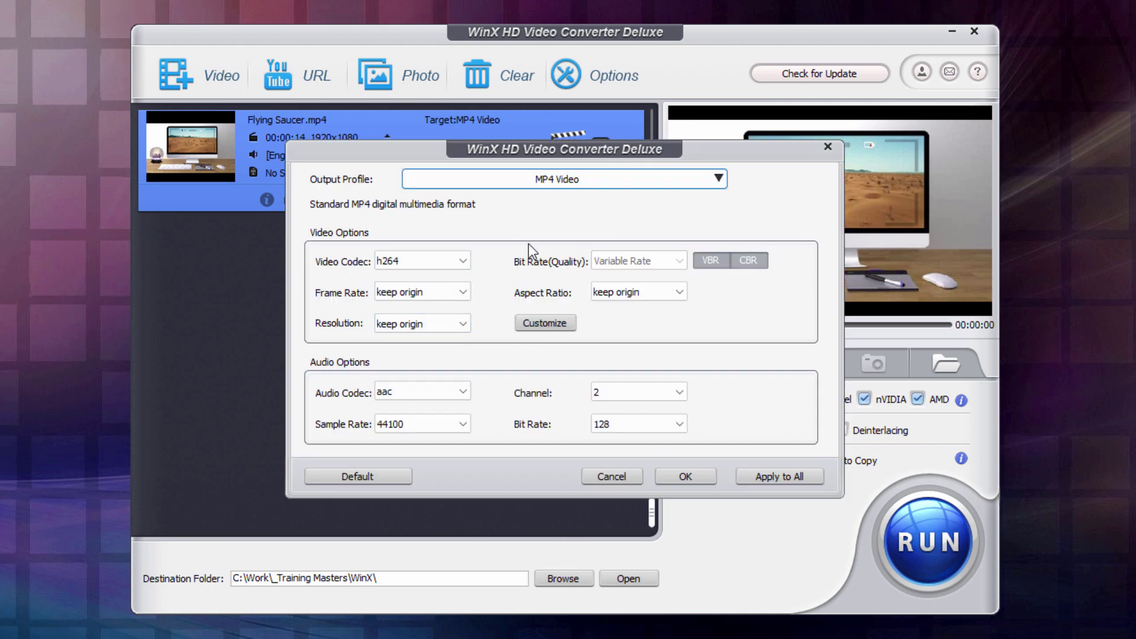
left_click(599, 180)
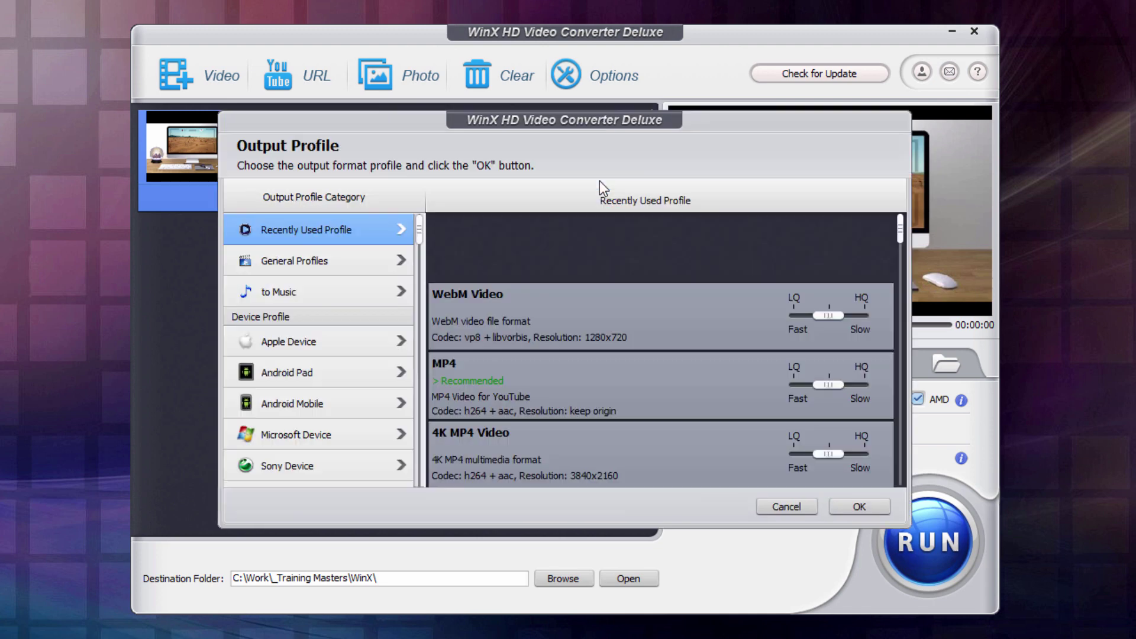
left_click(845, 508)
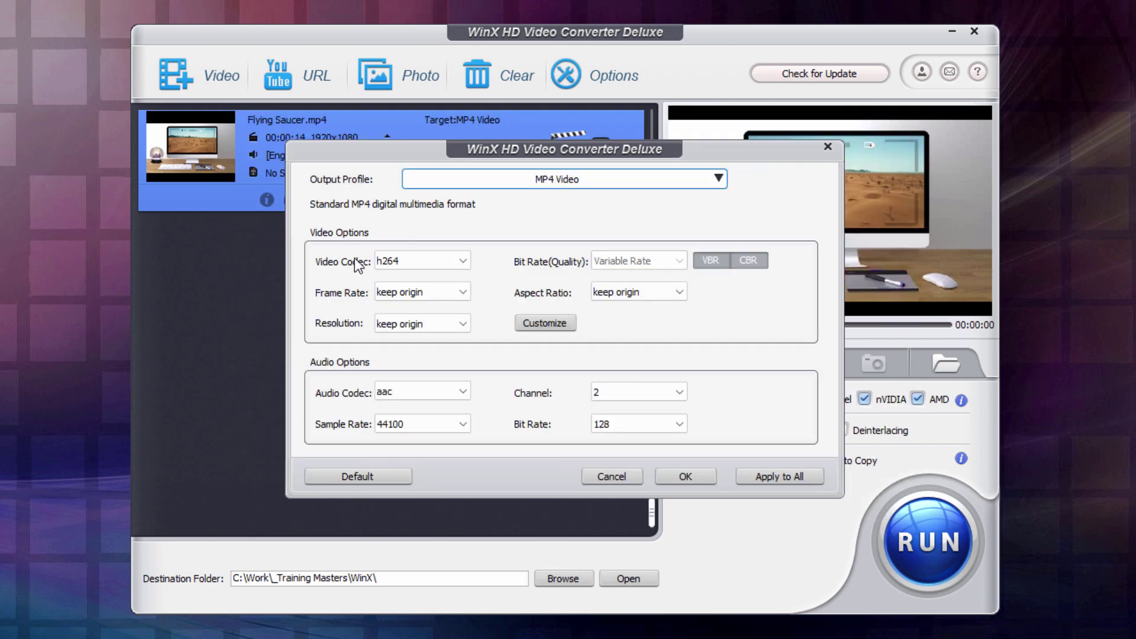
Review the video codec, frame rate and resolution choices for Flying Saucer.mp4, and leave the output settings without changes.
left_click(436, 257)
left_click(488, 273)
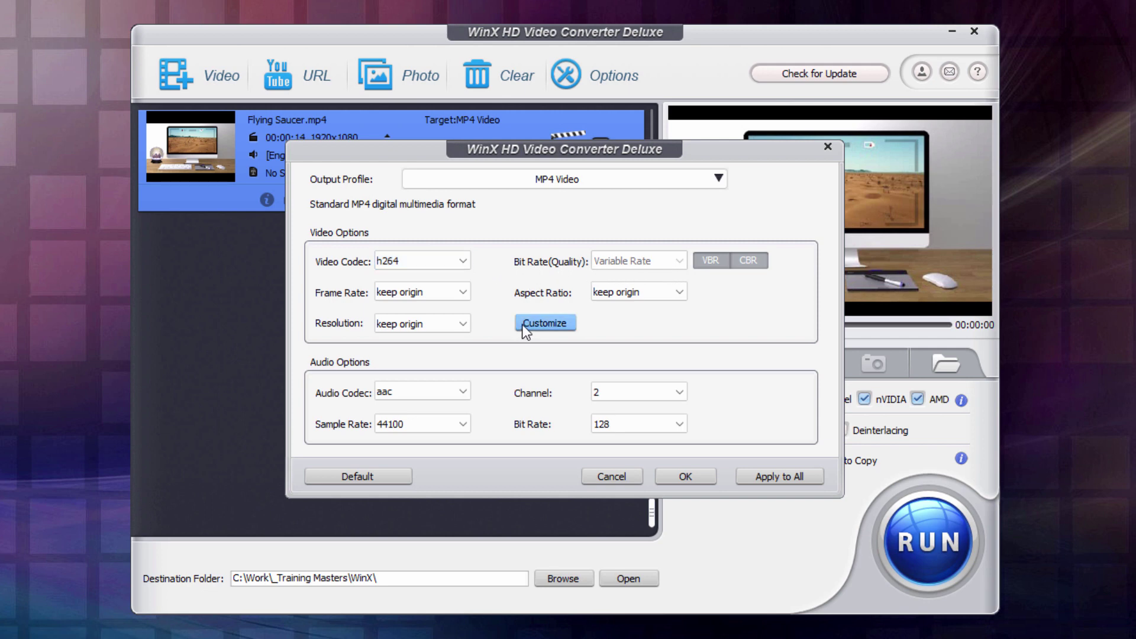
left_click(462, 291)
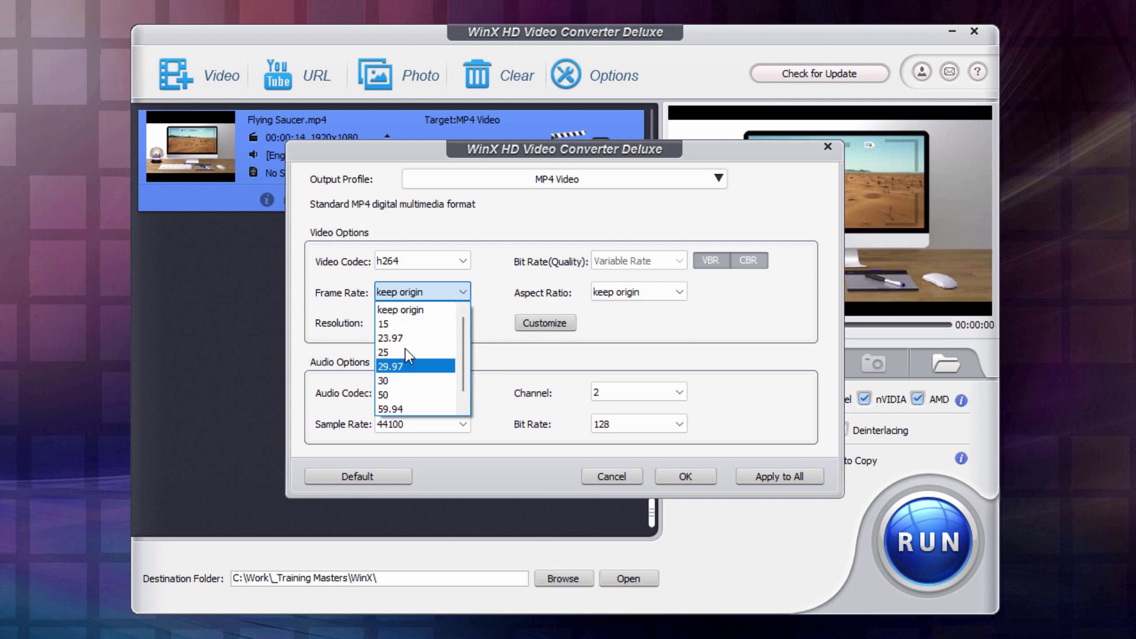
left_click(488, 329)
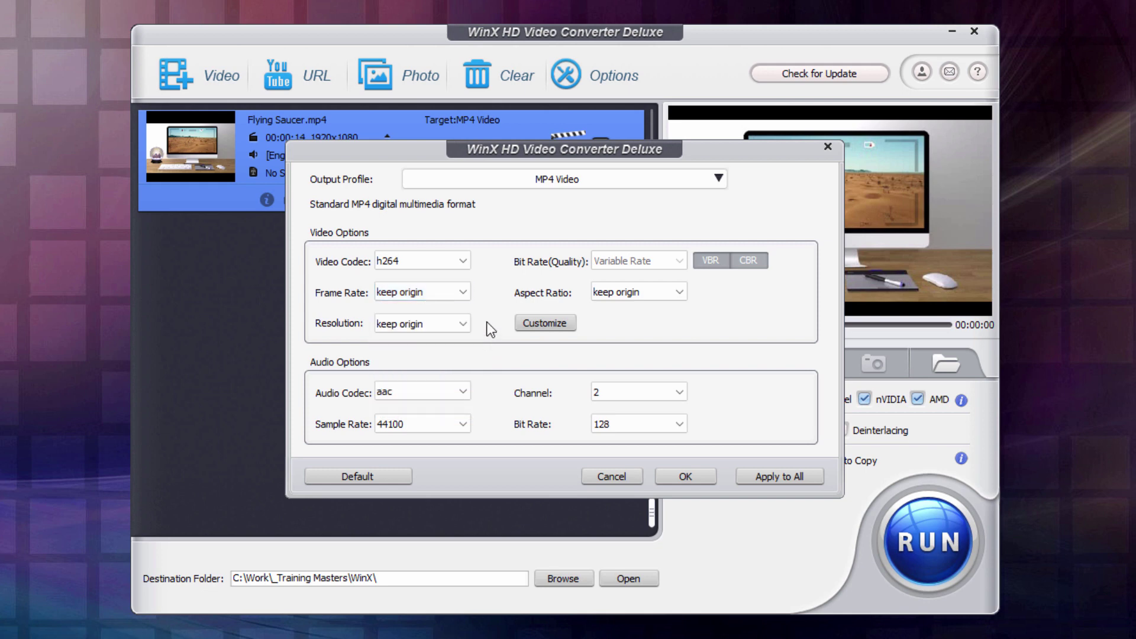
left_click(462, 323)
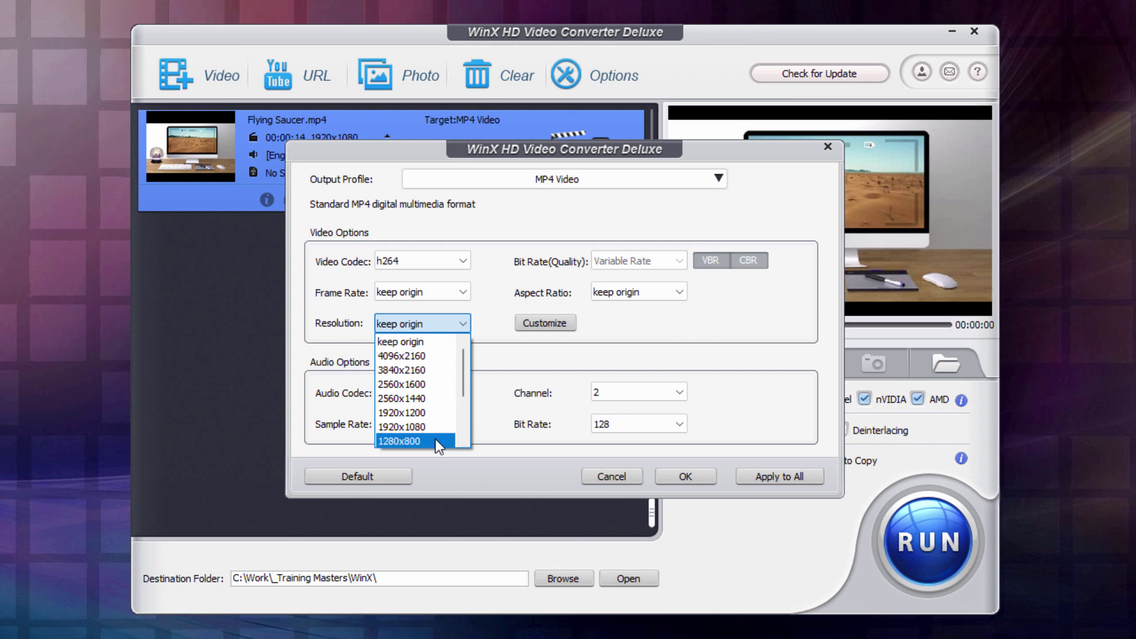
left_click(498, 346)
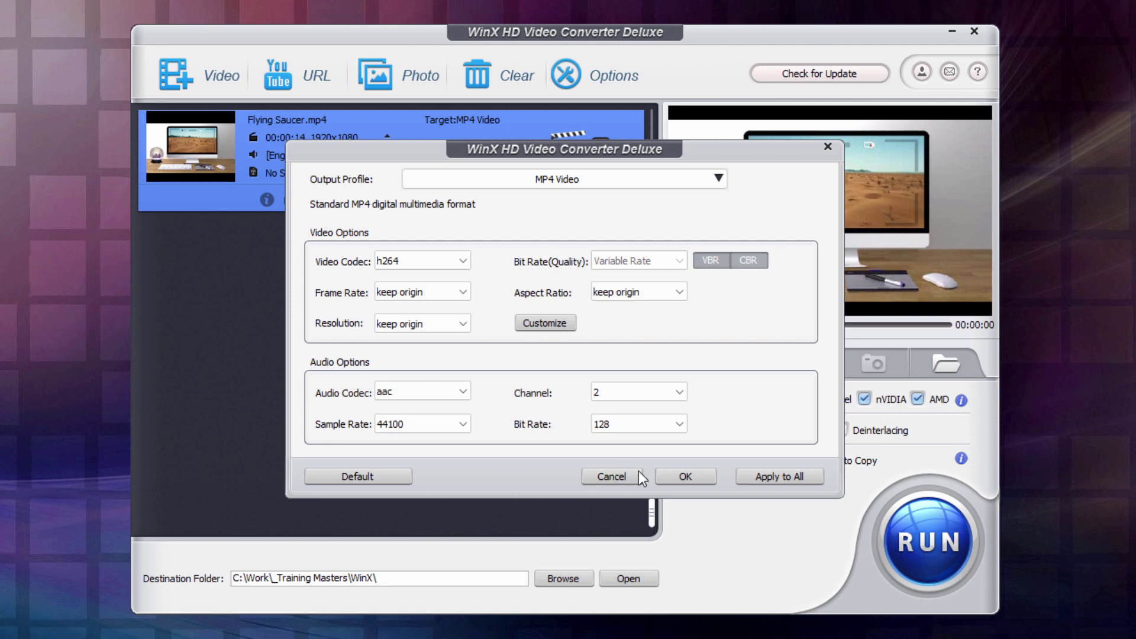
left_click(615, 477)
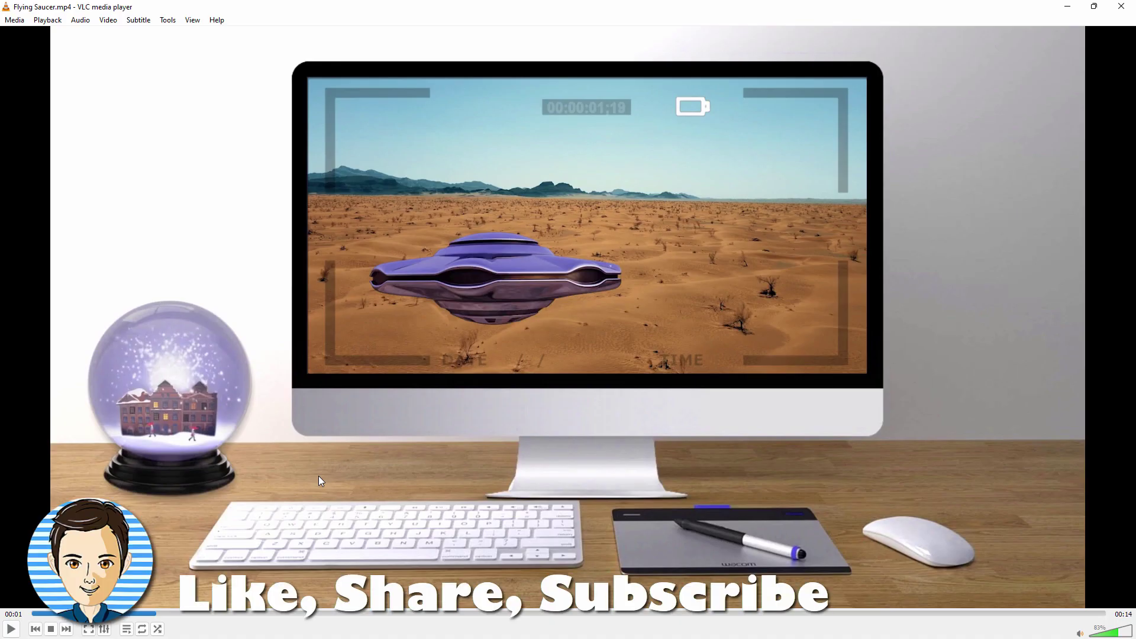
Switch to VLC media player and resume playback of Flying Saucer.mp4.
left_click(12, 630)
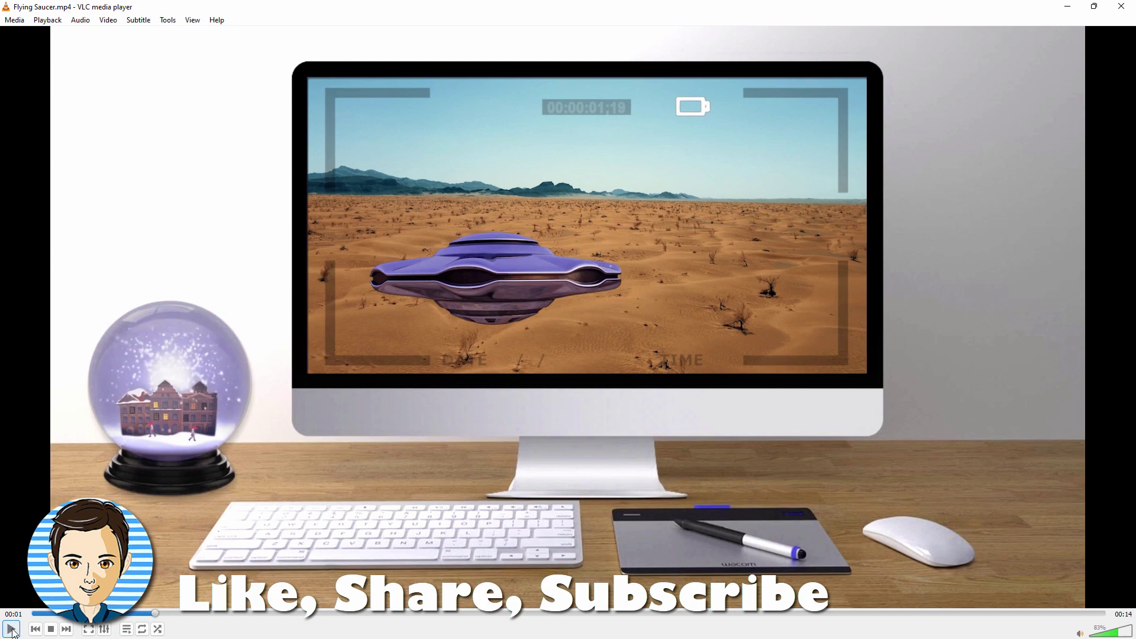